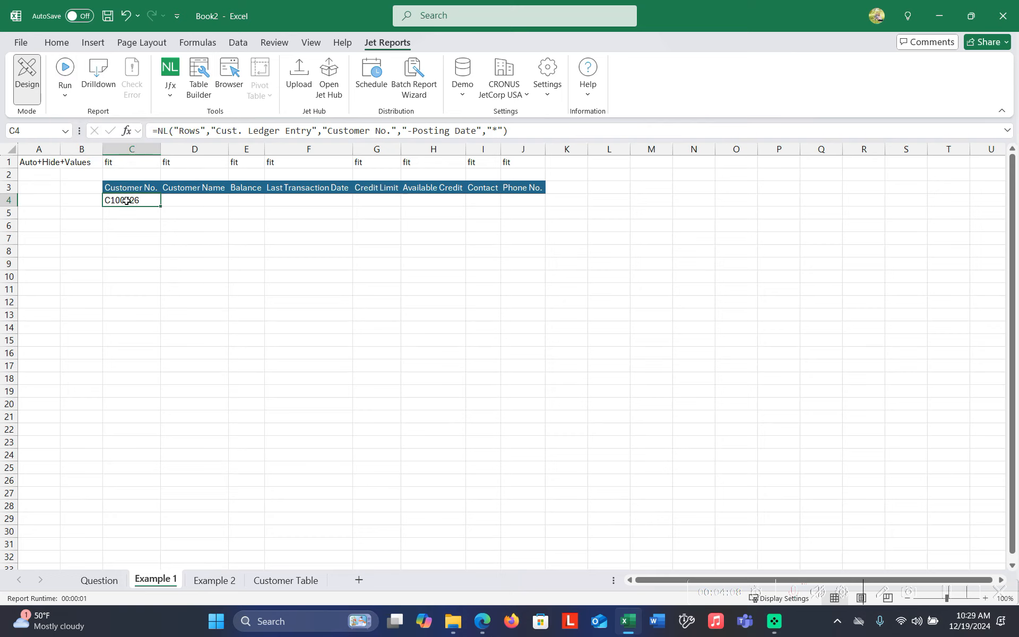
# Step: Run the report to examine the customer number rows and the blank columns beside them, and return to Design mode
pyautogui.click(65, 74)
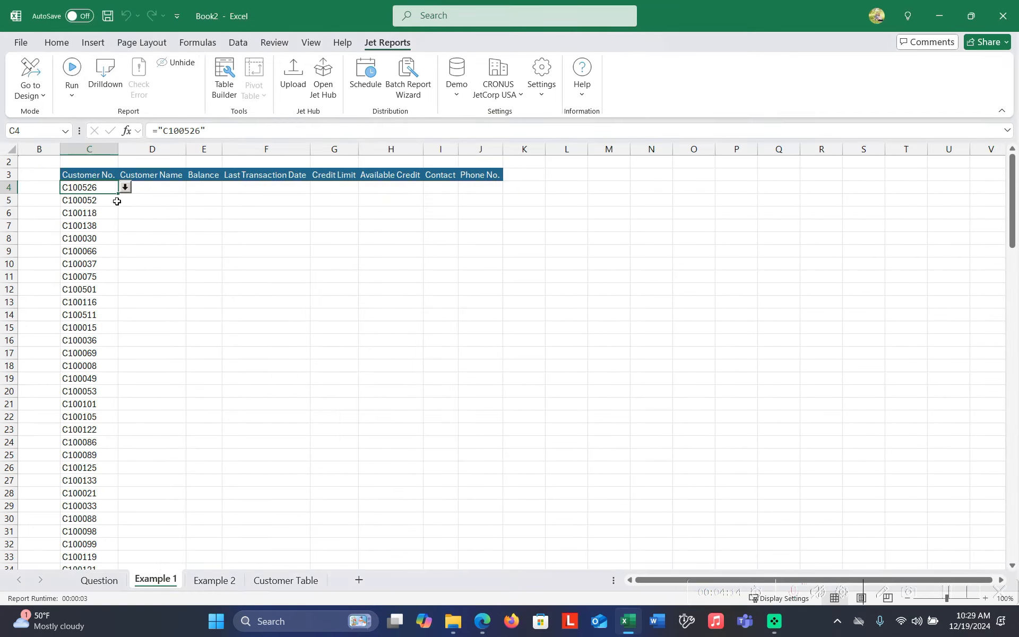
pyautogui.moveTo(99, 187); pyautogui.dragTo(86, 488)
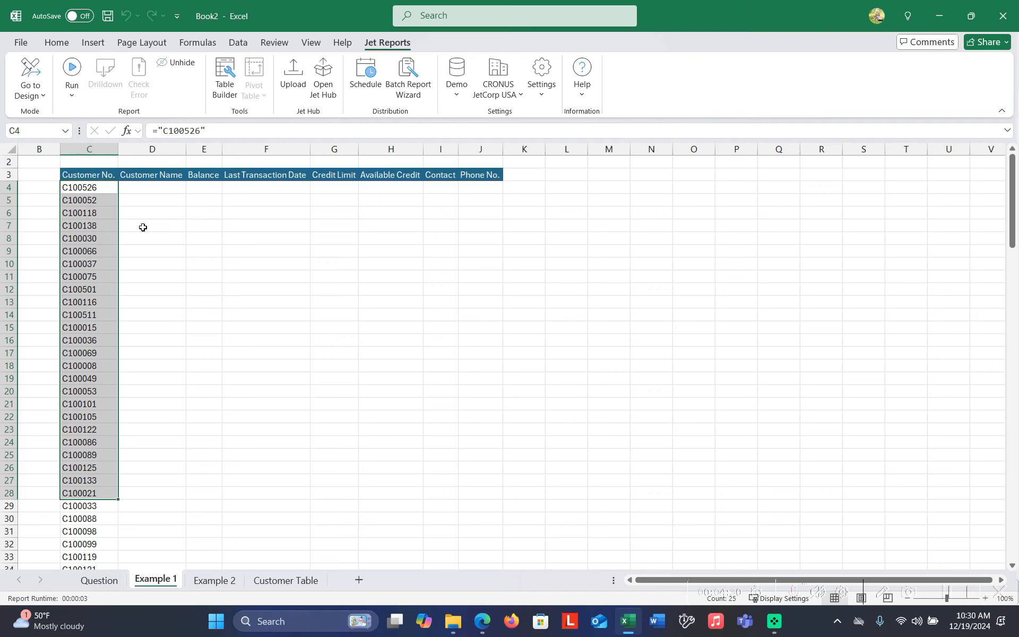
pyautogui.moveTo(92, 188); pyautogui.dragTo(478, 379)
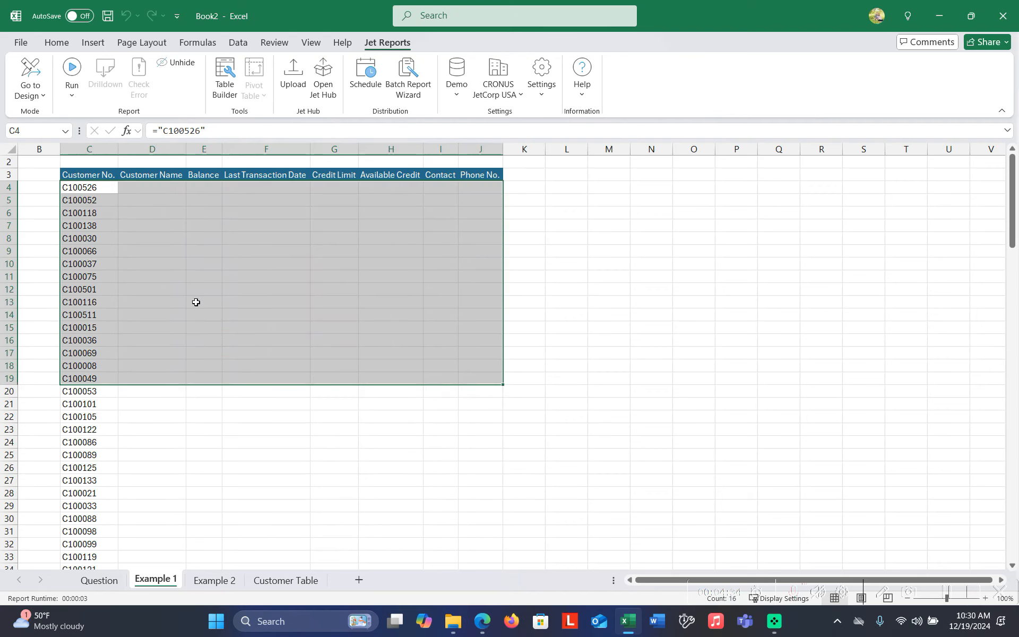
pyautogui.click(79, 203)
pyautogui.moveTo(150, 188); pyautogui.dragTo(494, 362)
pyautogui.click(31, 77)
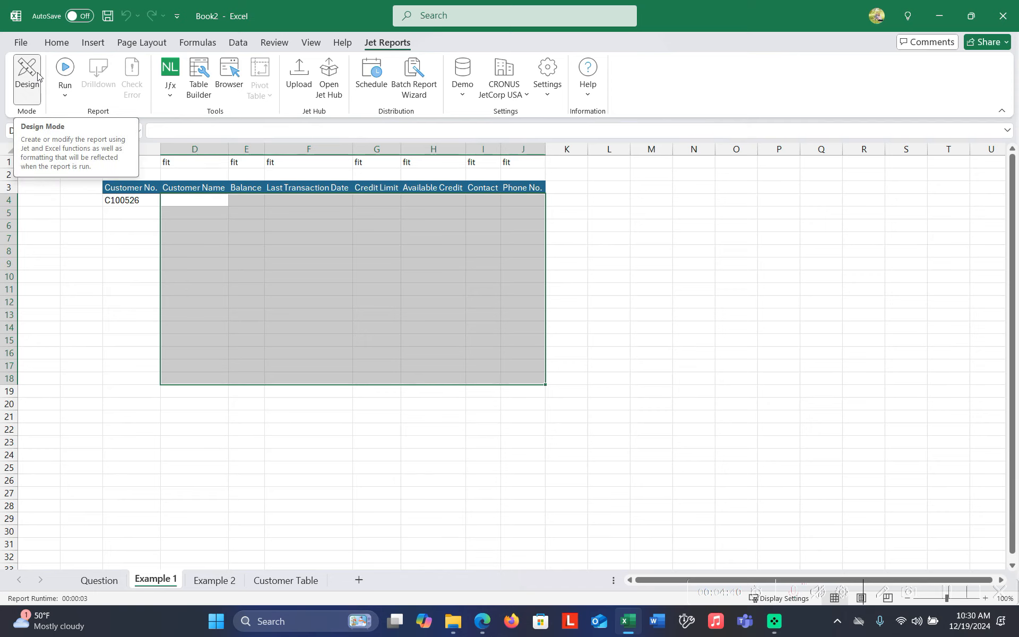
pyautogui.click(129, 374)
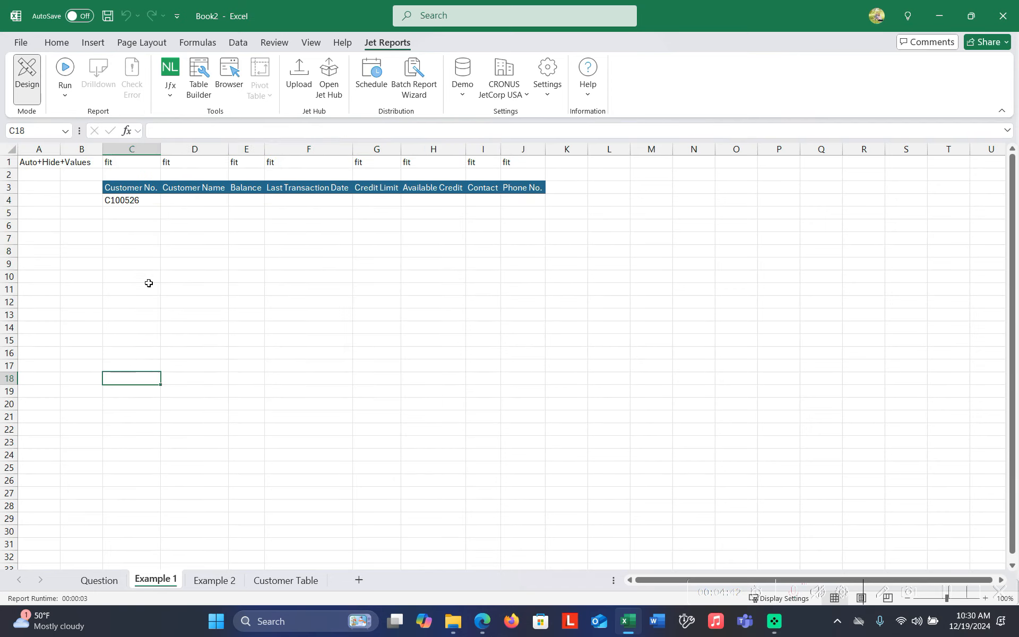
# Step: Highlight the Customer Name, Balance, Credit Limit, Contact and Phone No. cells in row 4
pyautogui.click(135, 201)
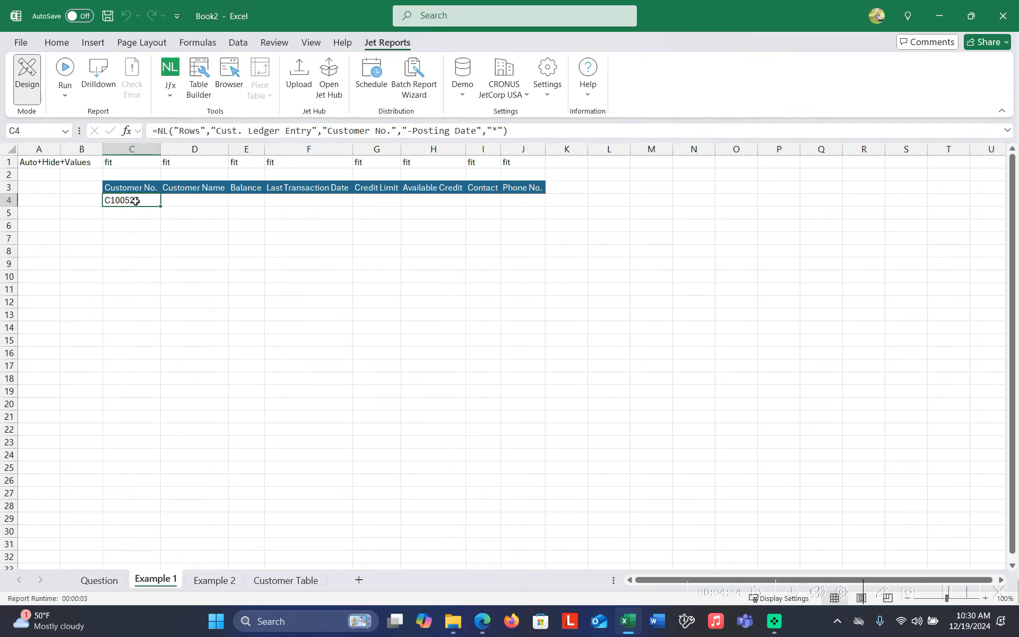
pyautogui.click(204, 201)
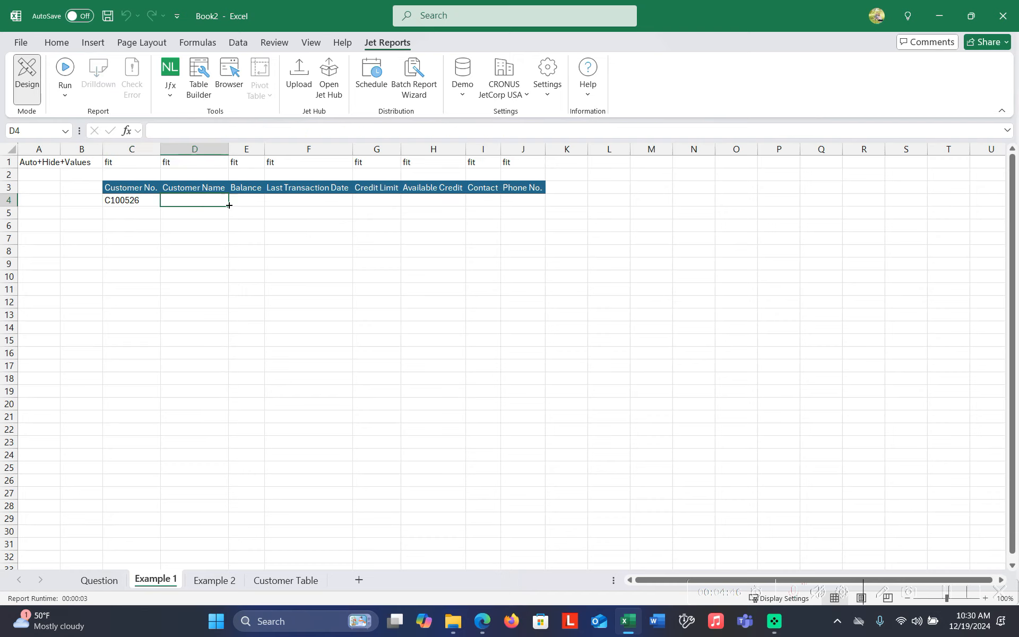
pyautogui.keyDown('ctrl'); pyautogui.click(248, 199); pyautogui.keyUp('ctrl')
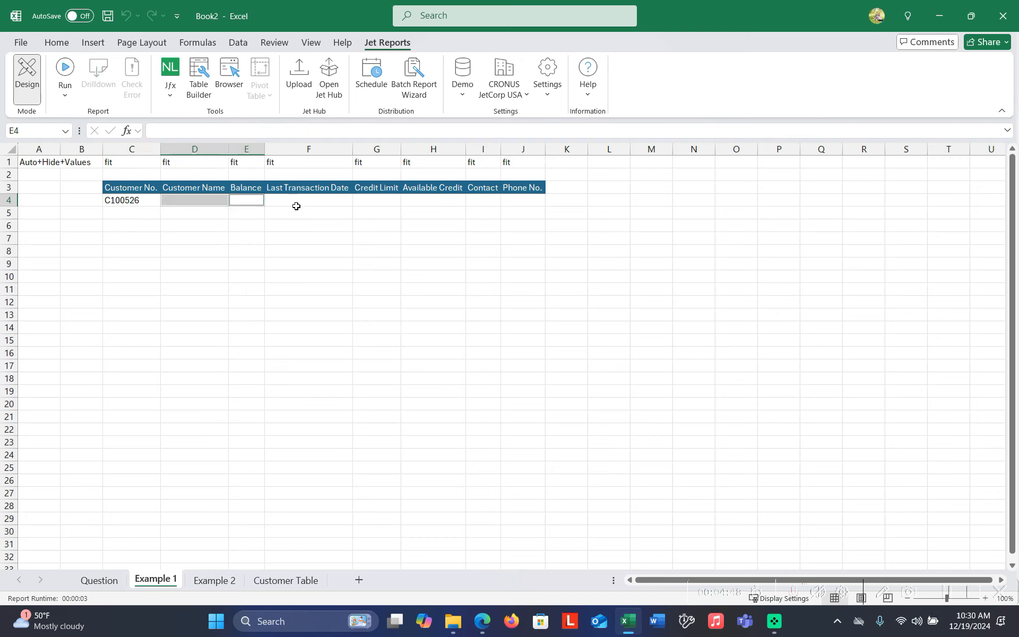
pyautogui.keyDown('ctrl'); pyautogui.click(377, 200); pyautogui.keyUp('ctrl')
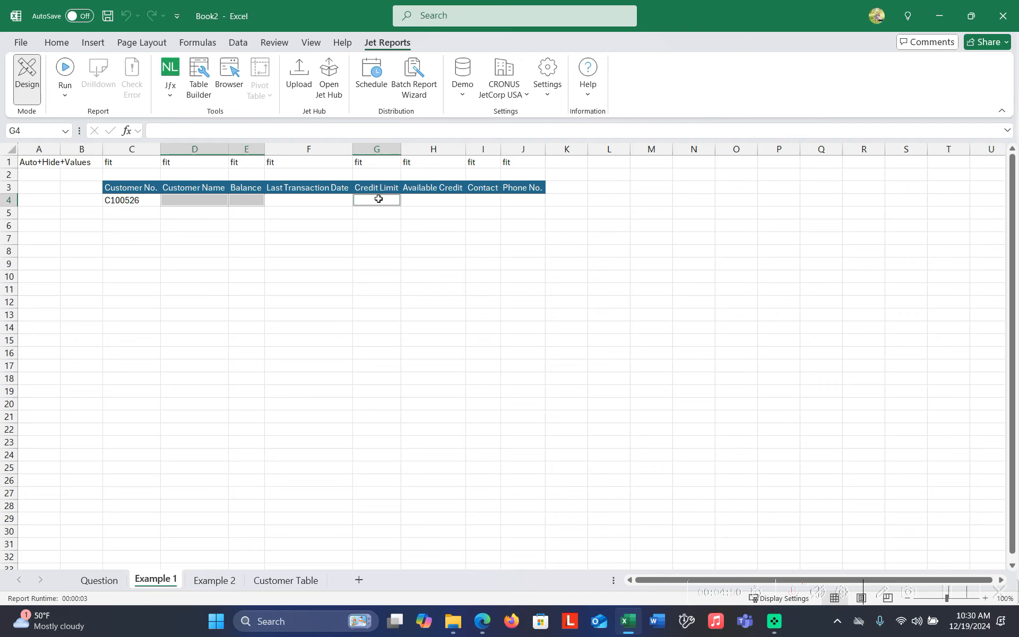
pyautogui.keyDown('ctrl'); pyautogui.click(485, 200); pyautogui.keyUp('ctrl')
pyautogui.keyDown('ctrl'); pyautogui.click(525, 200); pyautogui.keyUp('ctrl')
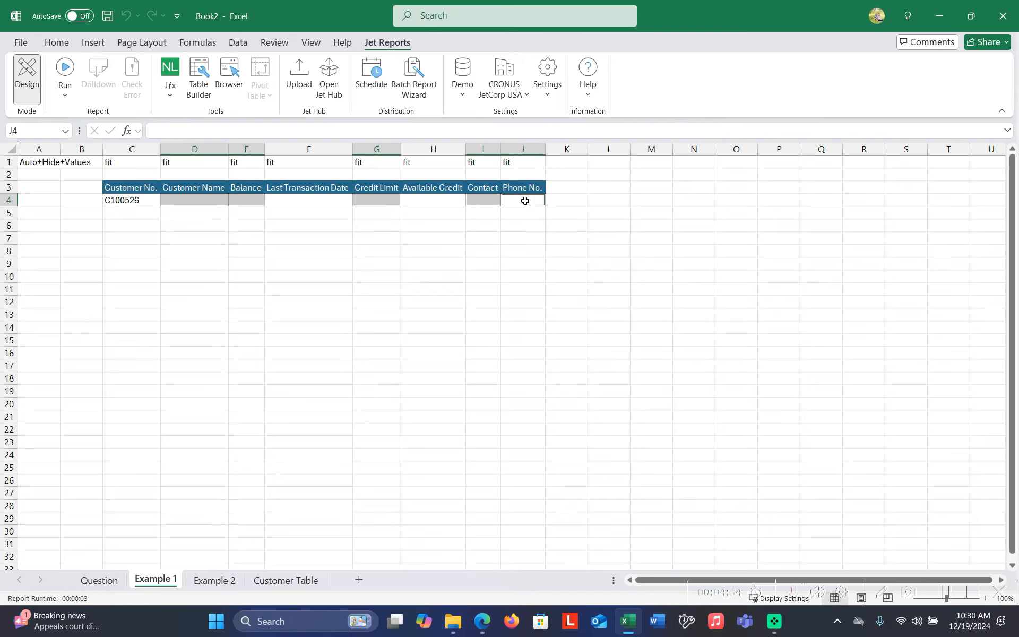
# Step: Start an NL function in cell D4 with "First" as What, the Customer table and the Name field
pyautogui.click(187, 201)
pyautogui.click(167, 69)
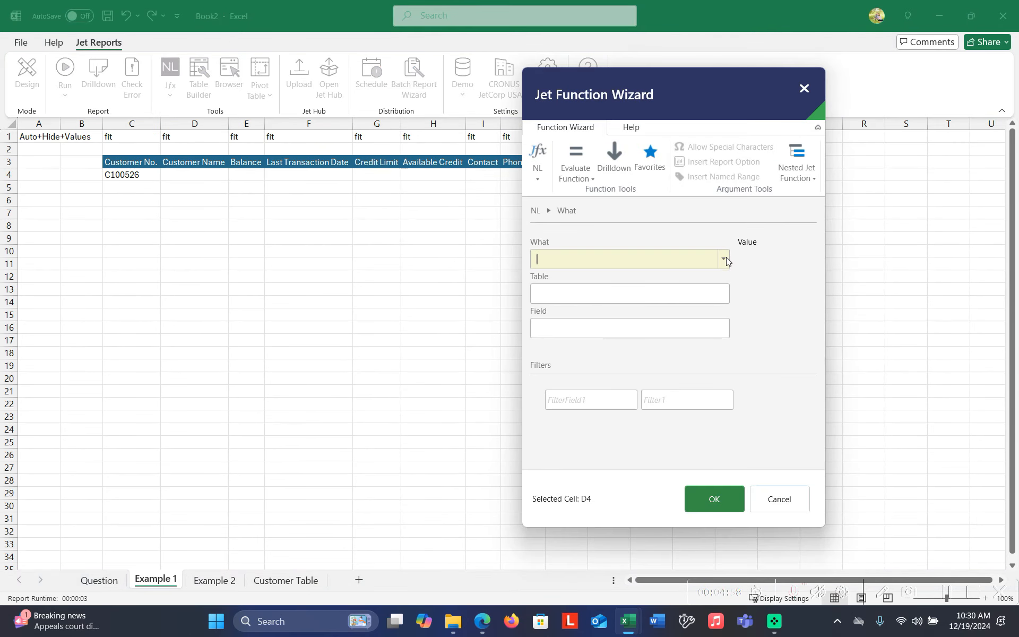
pyautogui.click(723, 259)
pyautogui.click(650, 320)
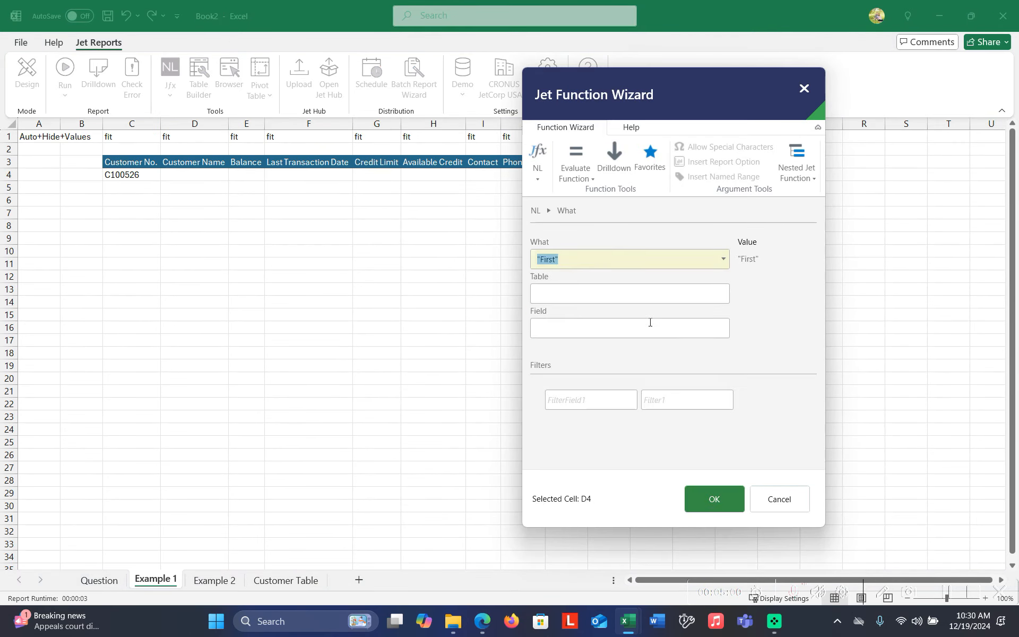
pyautogui.click(679, 302)
pyautogui.click(724, 293)
pyautogui.write('cust')
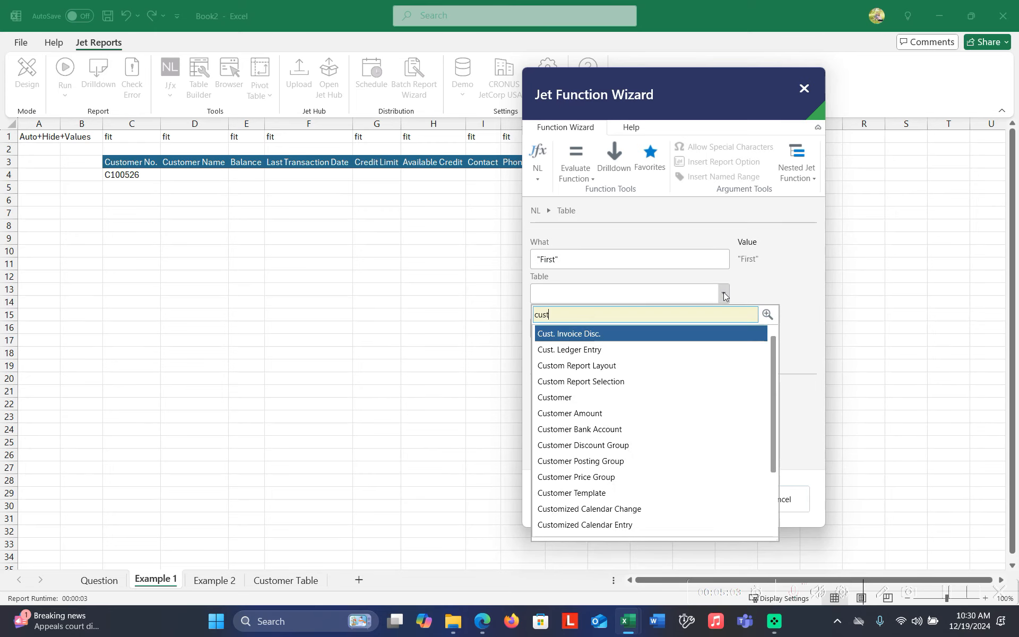
pyautogui.click(554, 398)
pyautogui.click(698, 331)
pyautogui.click(723, 328)
pyautogui.write('name')
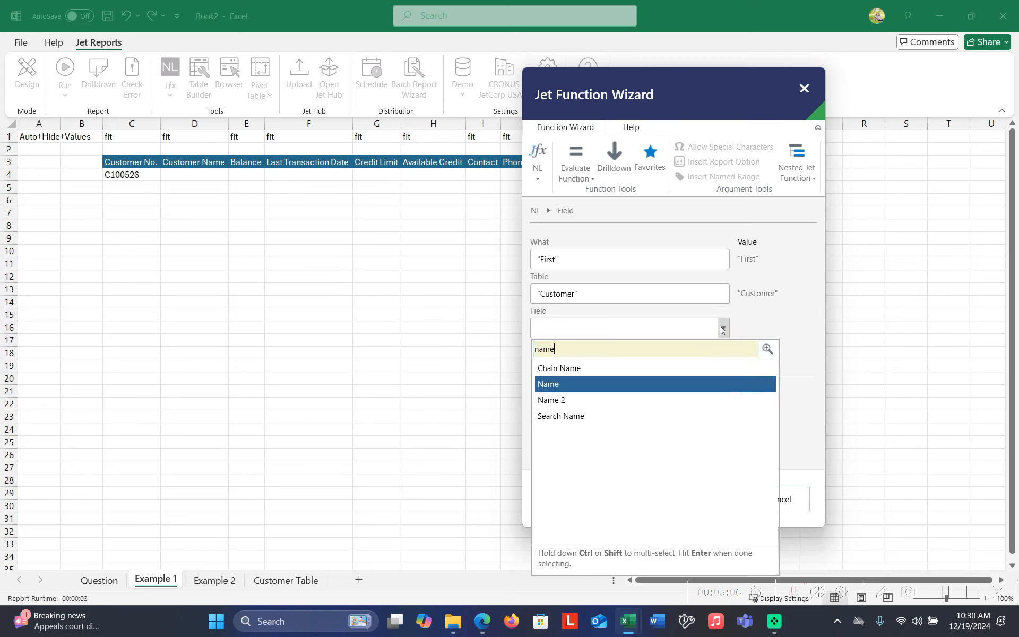
pyautogui.click(655, 389)
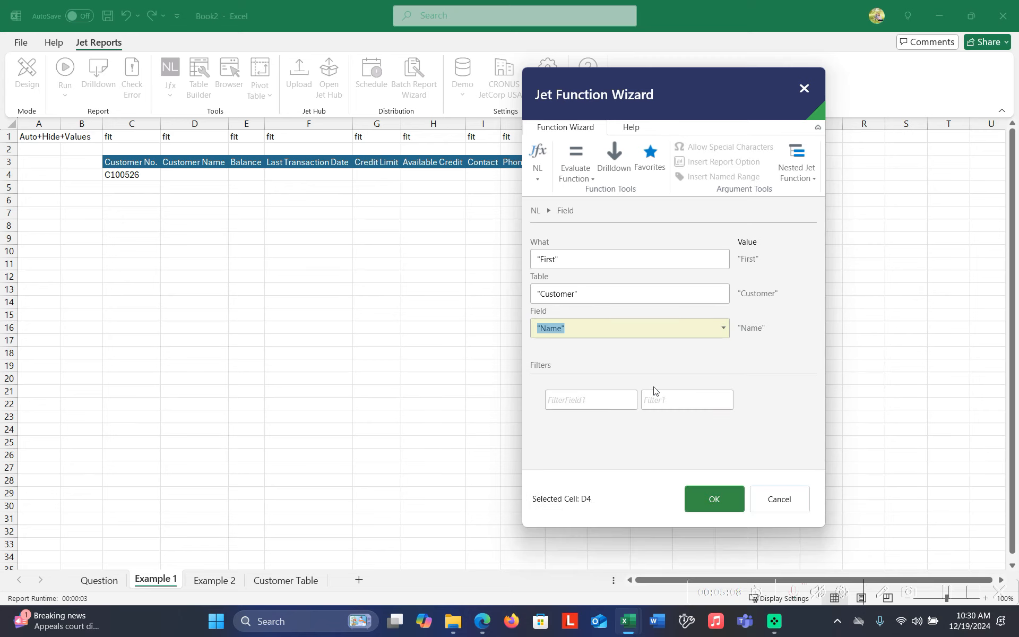
# Step: Filter the customer name function by No. equal to $C4 and insert it in cell D4
pyautogui.click(626, 406)
pyautogui.click(632, 402)
pyautogui.write('no.')
pyautogui.press('Return')
pyautogui.press('Tab')
pyautogui.click(134, 175)
pyautogui.click(134, 175)
pyautogui.press('F4')
pyautogui.press('F4')
pyautogui.press('F4')
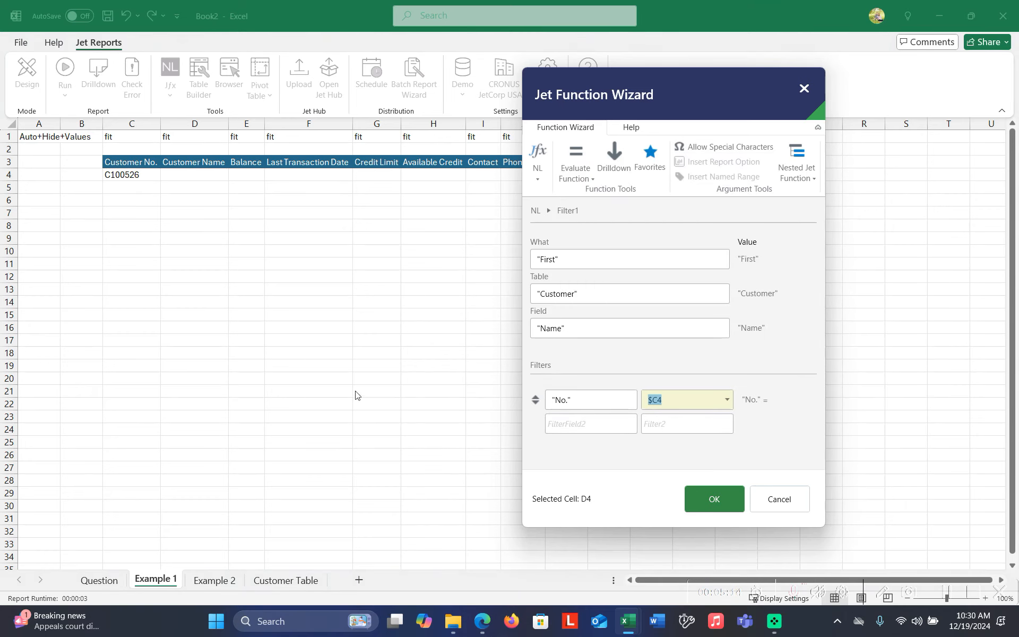
pyautogui.click(722, 497)
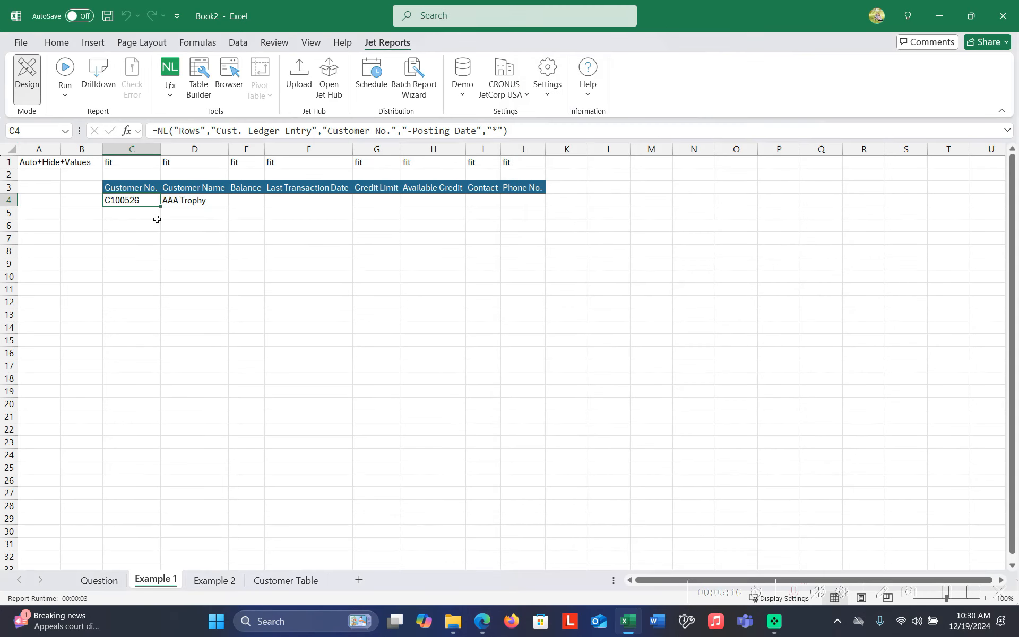
pyautogui.click(205, 198)
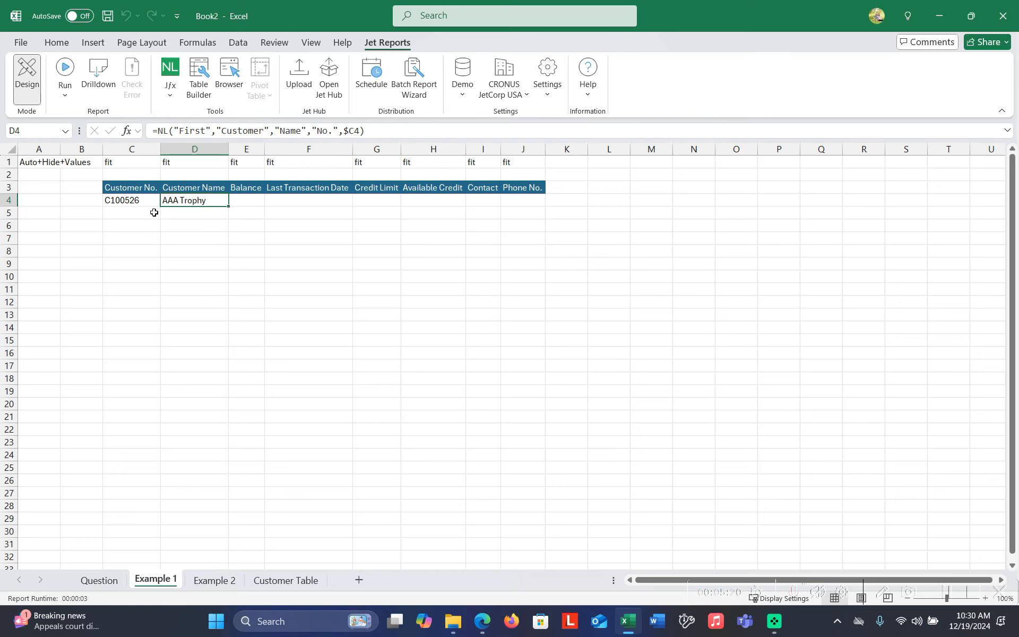
# Step: Start an NL function in cell E4 with "first" as What, the Customer table and the Balance ($) field
pyautogui.click(250, 201)
pyautogui.click(170, 70)
pyautogui.write('first')
pyautogui.press('Tab')
pyautogui.click(724, 295)
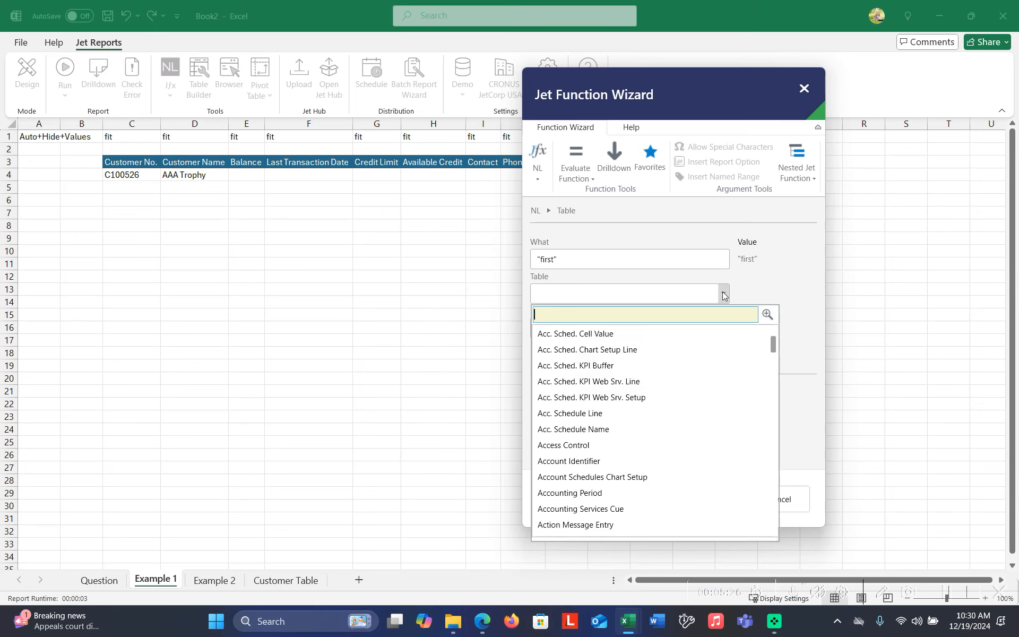
pyautogui.write('bal')
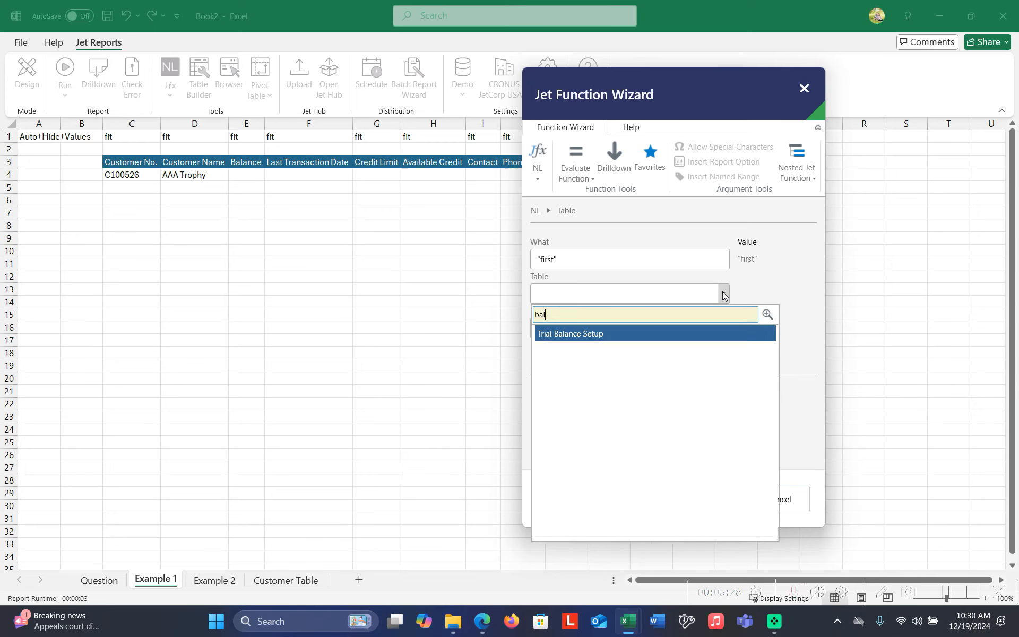
pyautogui.press('BackSpace')
pyautogui.press('BackSpace')
pyautogui.press('BackSpace')
pyautogui.write('cust')
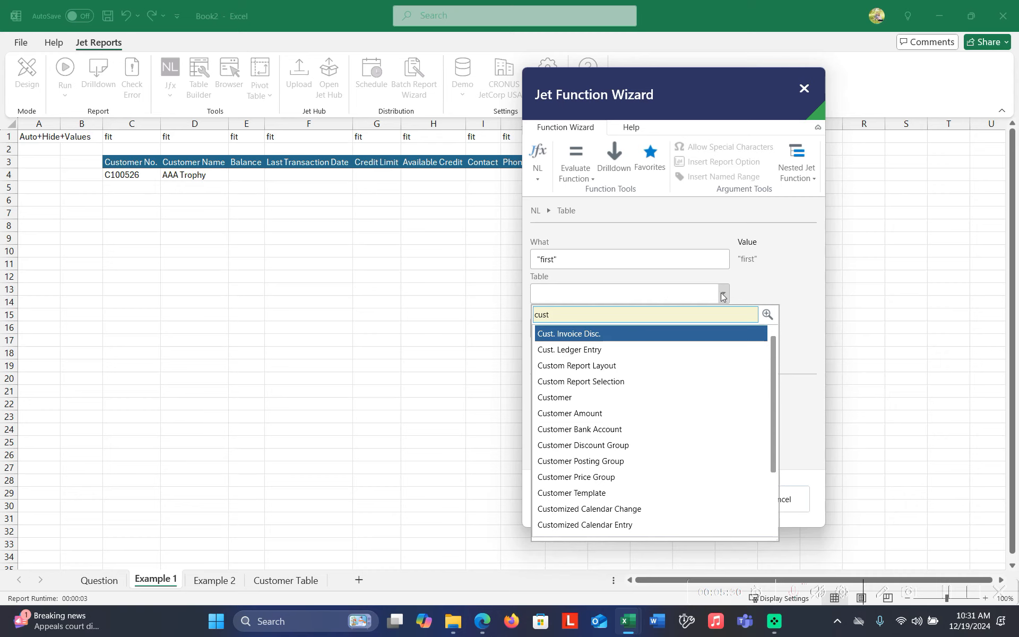
pyautogui.click(626, 397)
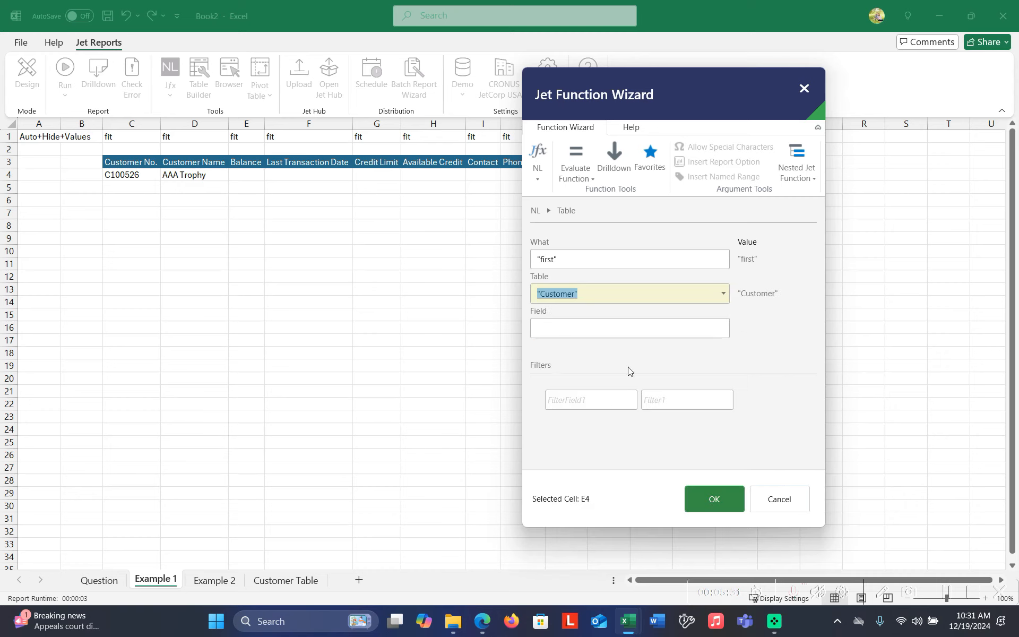
pyautogui.click(722, 329)
pyautogui.write('bala')
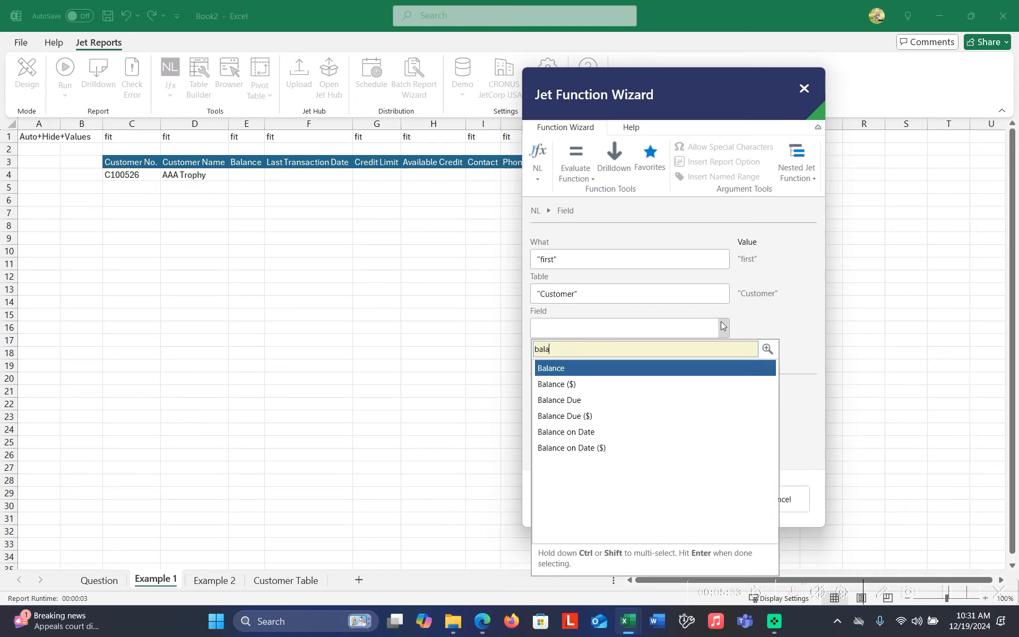
pyautogui.click(643, 384)
# Step: Filter the balance function by No. equal to $C4, insert it in cell E4 and autofit column E
pyautogui.click(631, 404)
pyautogui.write('no.')
pyautogui.press('Tab')
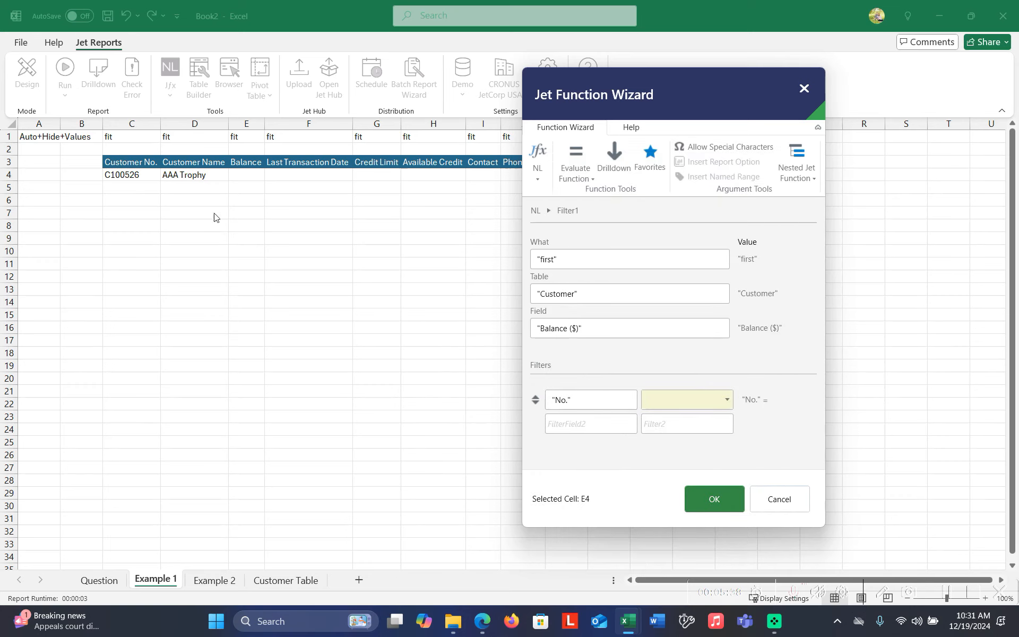
pyautogui.click(131, 176)
pyautogui.press('F4')
pyautogui.press('F4')
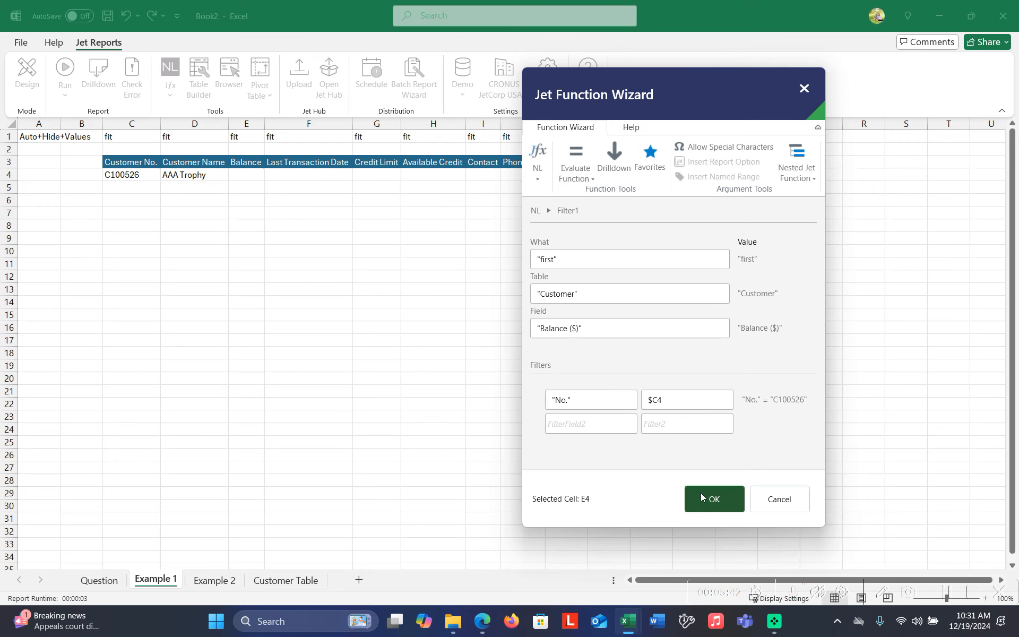
pyautogui.click(712, 499)
pyautogui.doubleClick(263, 146)
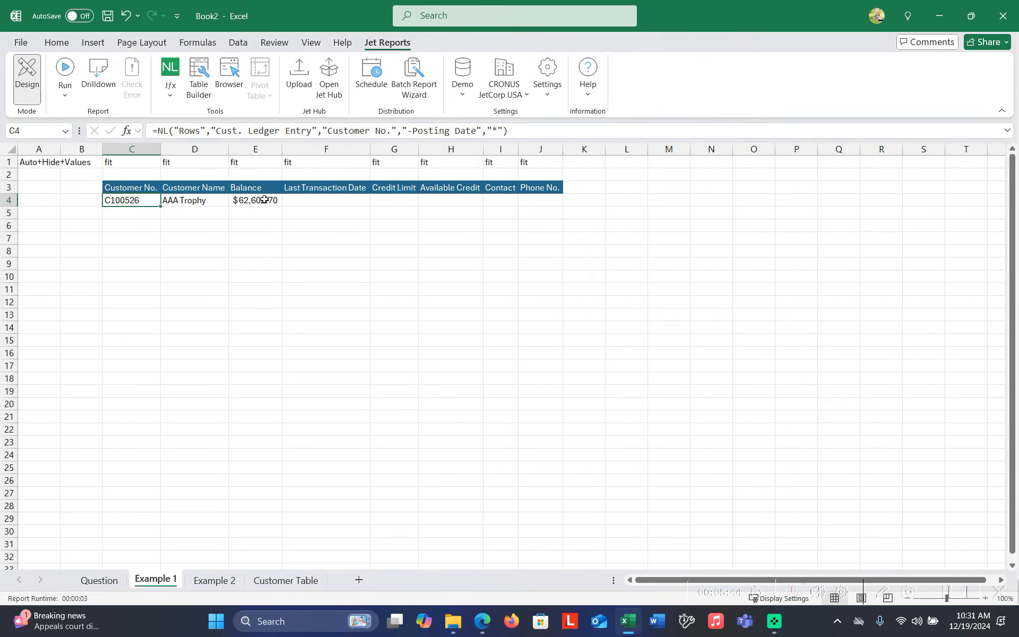
# Step: Copy the Balance formula from E4 into the Credit Limit, Contact and Phone No. cells G4, I4 and J4
pyautogui.click(264, 199)
pyautogui.hotkey('ctrl', 'c')
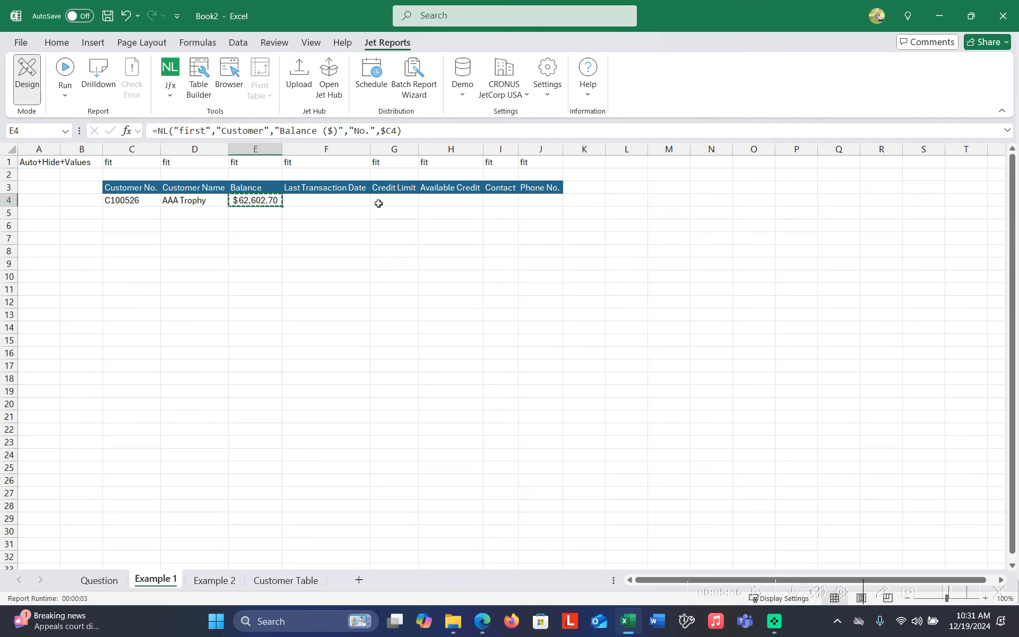
pyautogui.click(407, 197)
pyautogui.hotkey('ctrl', 'v')
pyautogui.click(509, 200)
pyautogui.hotkey('ctrl', 'v')
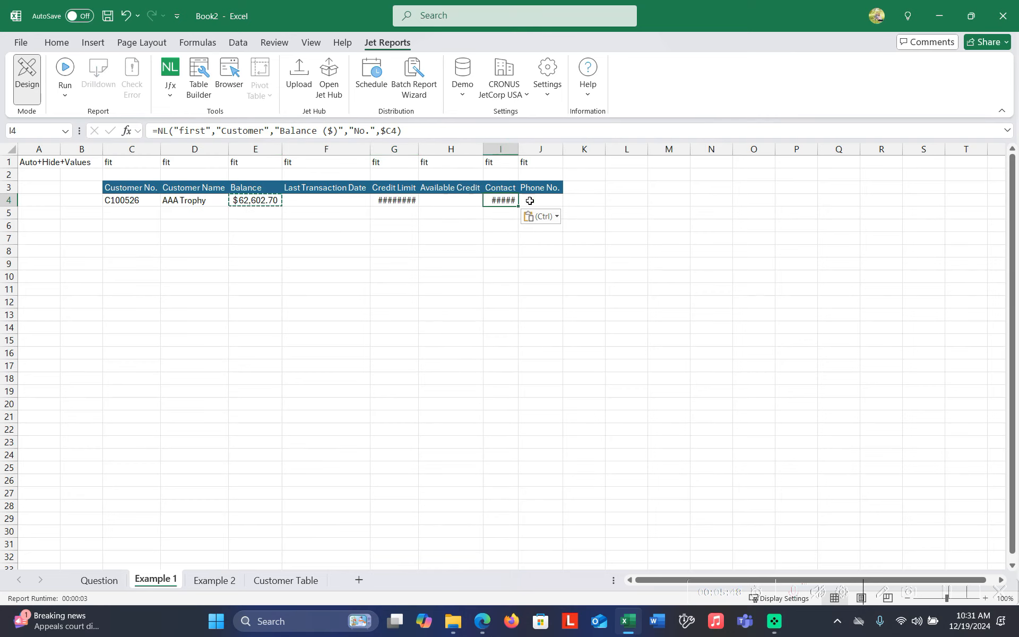
pyautogui.click(544, 200)
pyautogui.hotkey('ctrl', 'v')
# Step: Change the field of the NL function in cell G4 to Credit Amount ($) using the Jet Function Wizard
pyautogui.click(397, 200)
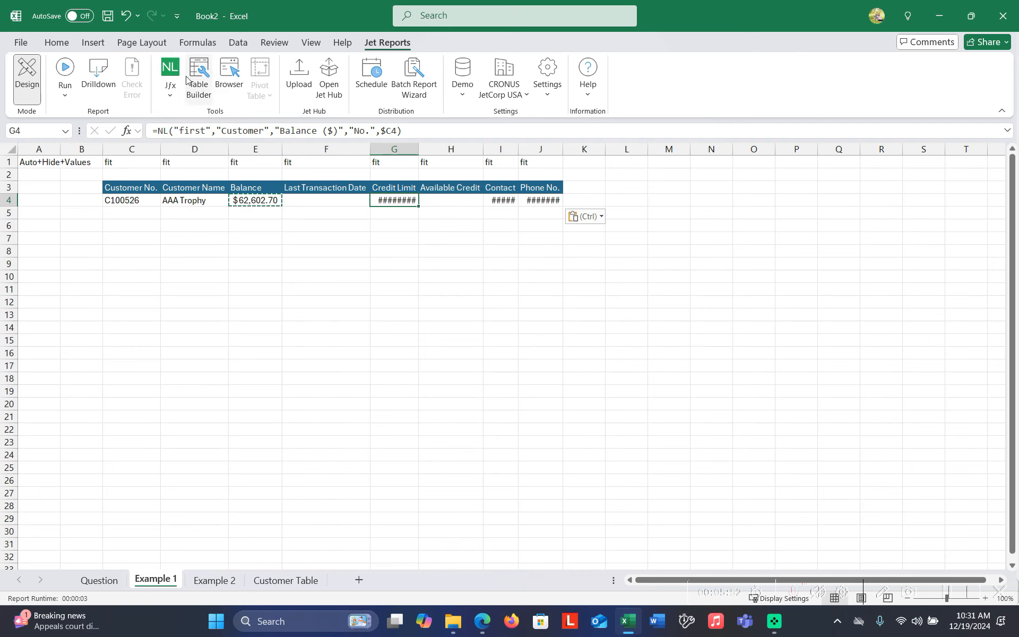
pyautogui.click(170, 74)
pyautogui.click(690, 328)
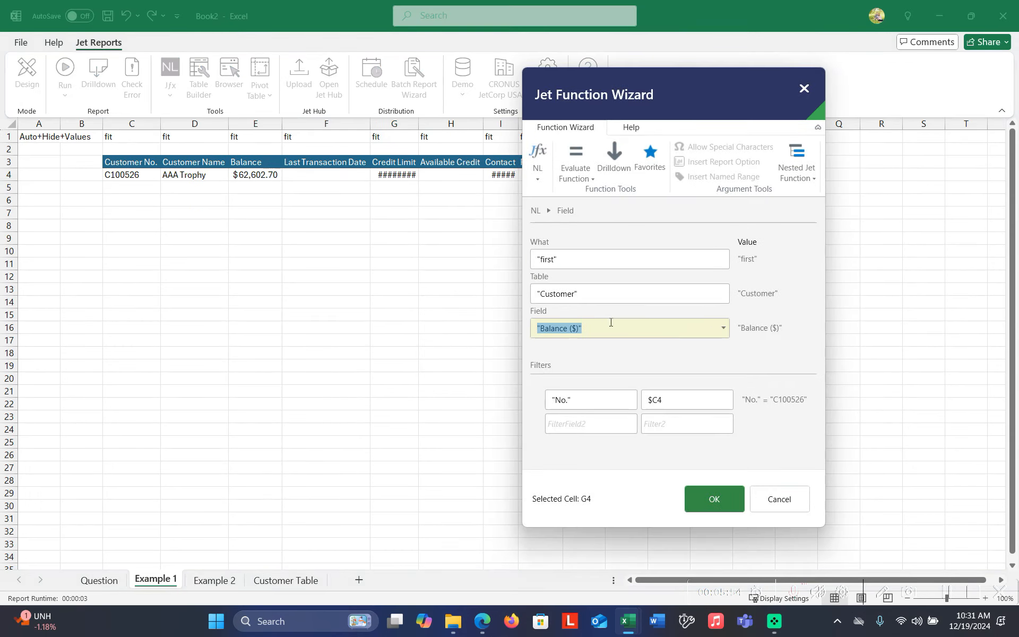
pyautogui.click(725, 328)
pyautogui.write('cred')
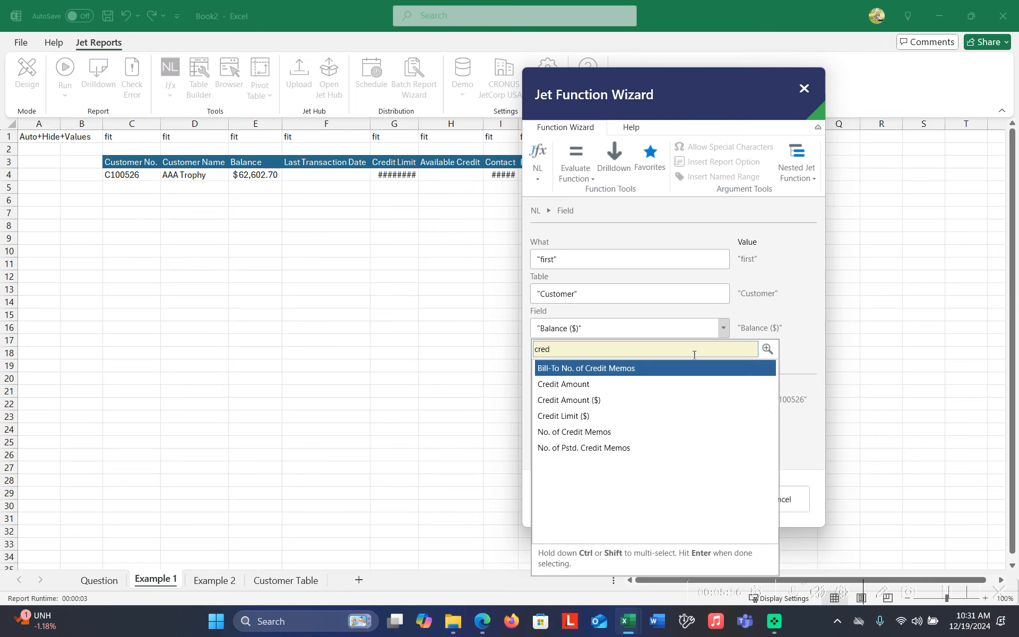
pyautogui.click(626, 398)
pyautogui.click(705, 494)
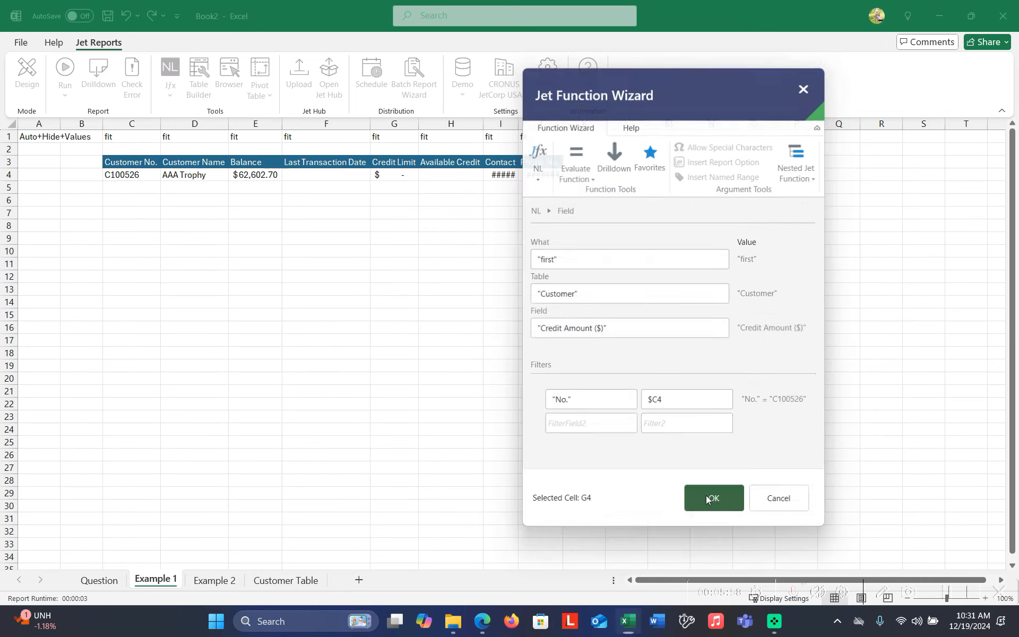
# Step: Edit the formula in cell G4 so that its field is Credit Limit ($)
pyautogui.doubleClick(333, 131)
pyautogui.write('Limit')
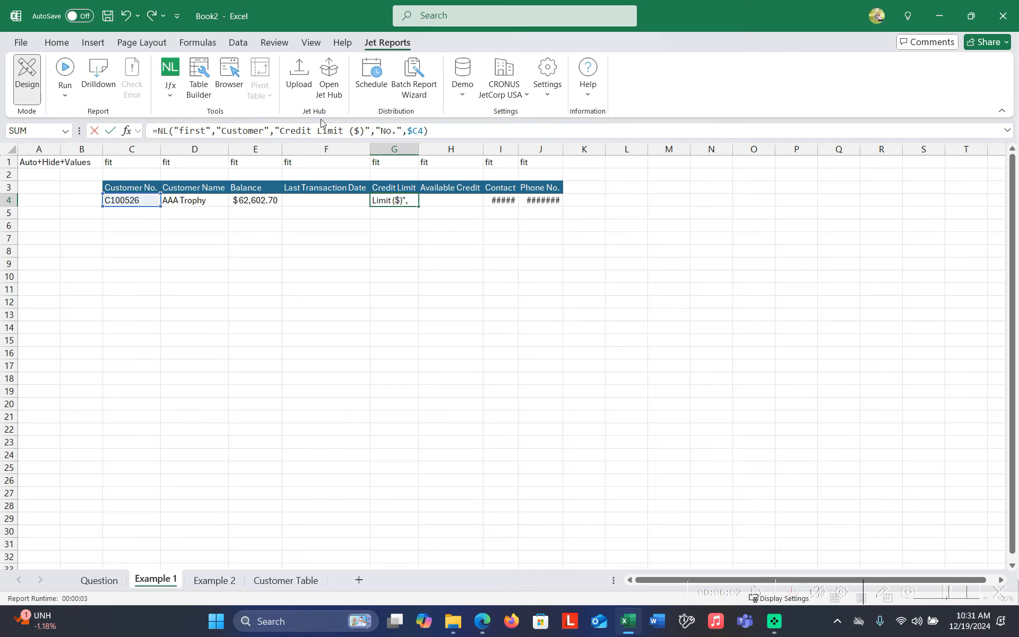
pyautogui.press('Return')
# Step: Edit the NL formula in the Contact cell I4 so that its field is Contact
pyautogui.click(494, 200)
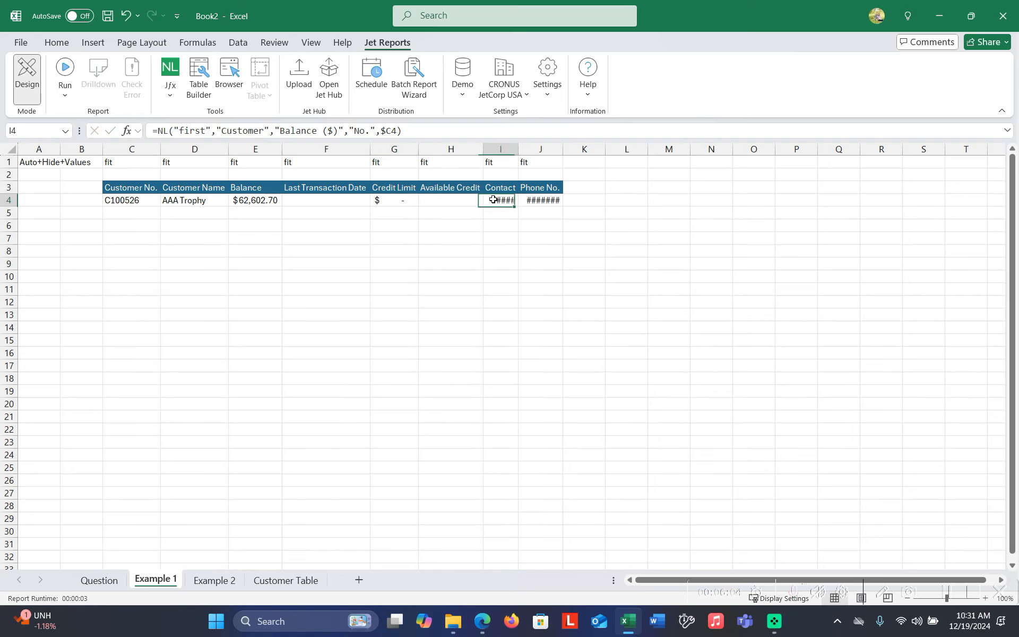
pyautogui.moveTo(336, 130); pyautogui.dragTo(282, 131)
pyautogui.write('Const')
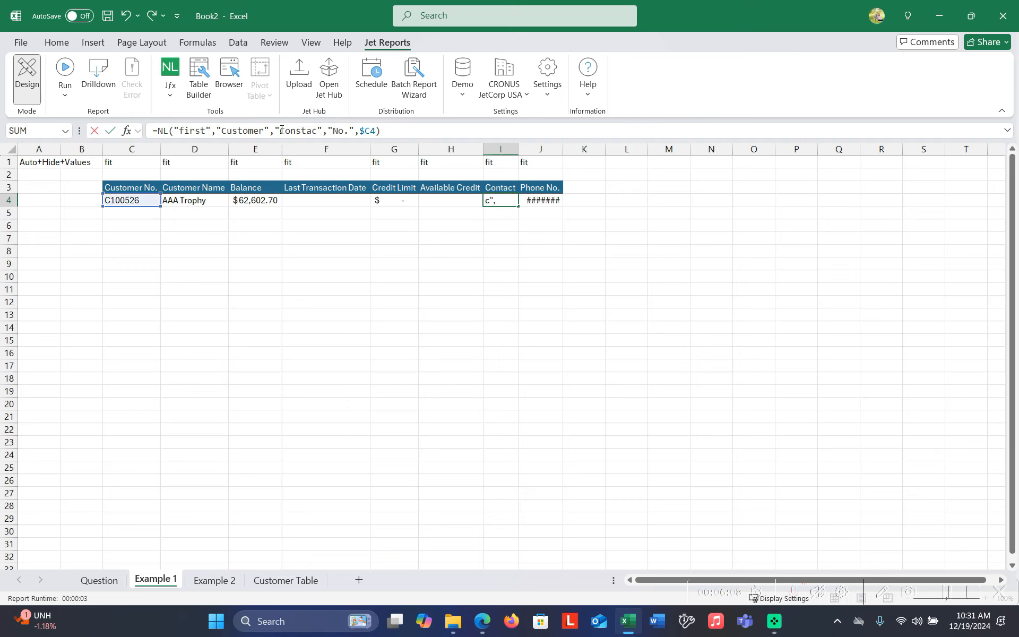
pyautogui.press('BackSpace')
pyautogui.press('BackSpace')
pyautogui.write('tact')
pyautogui.press('Return')
# Step: Change the field of the NL formula in cell J4 to Phone No. and test-run the report before returning to design mode
pyautogui.click(528, 199)
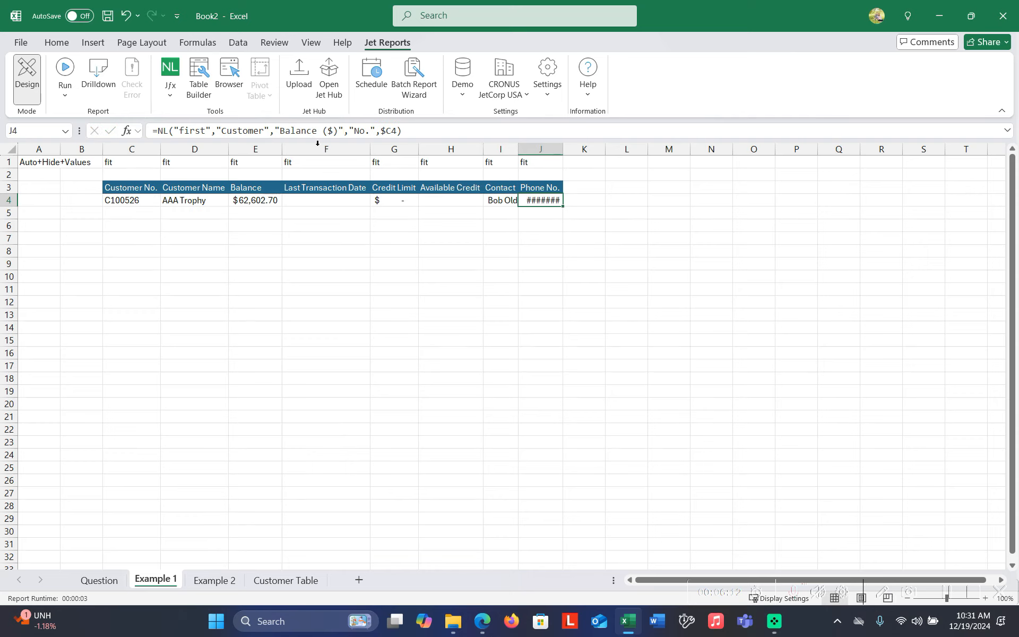
pyautogui.moveTo(338, 130); pyautogui.dragTo(284, 130)
pyautogui.write('Phone')
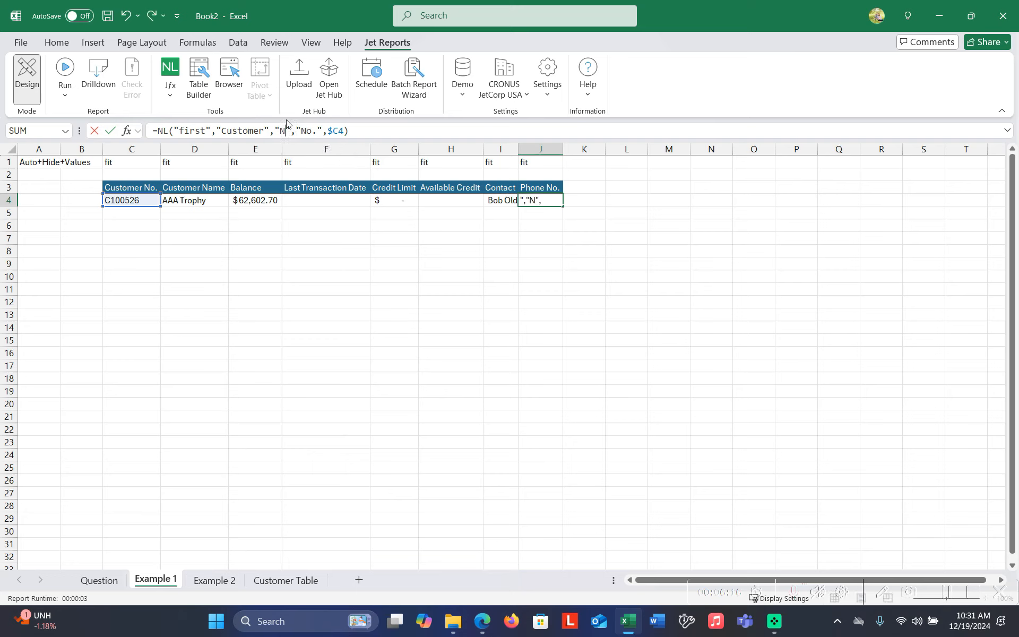
pyautogui.write(' No.')
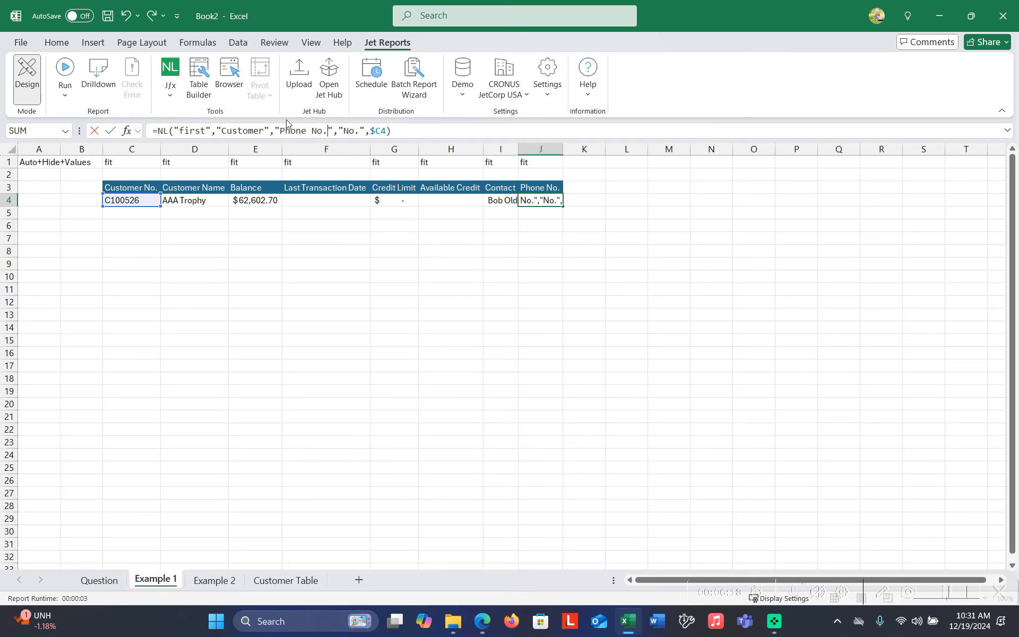
pyautogui.press('Return')
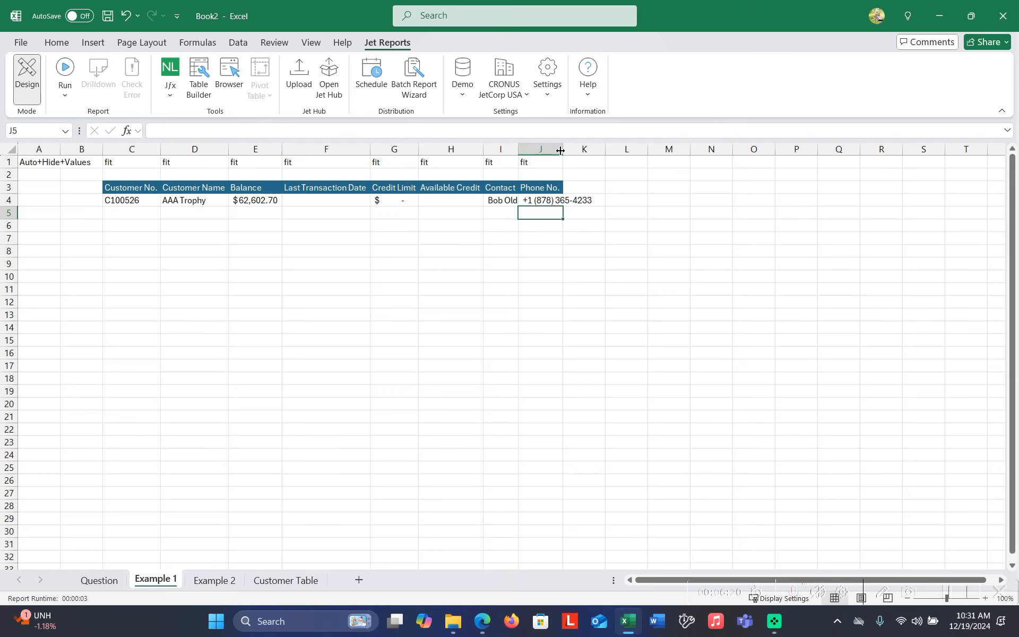
pyautogui.click(75, 77)
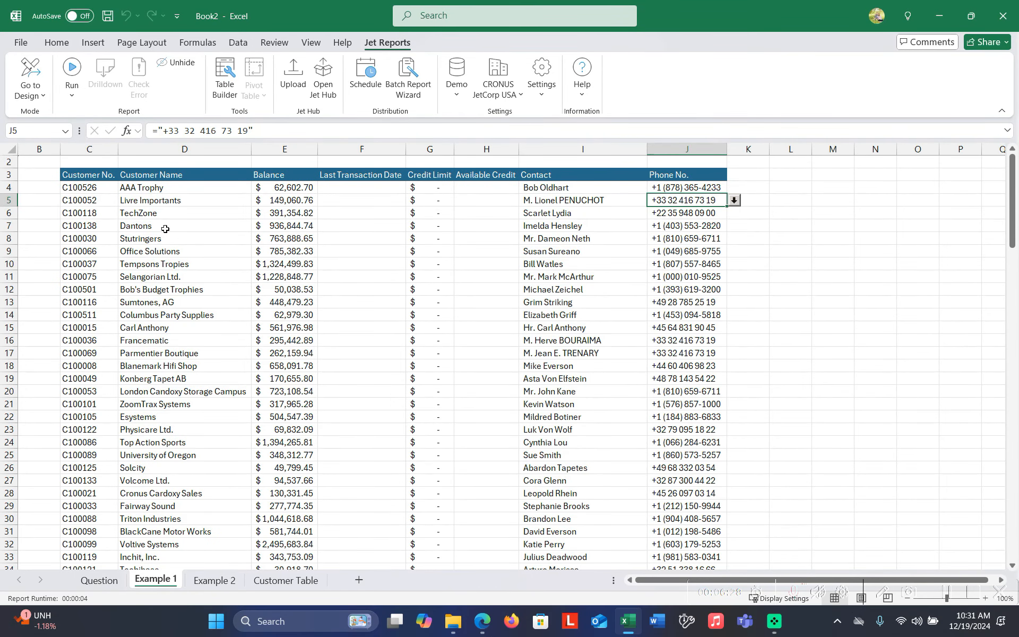
pyautogui.click(37, 74)
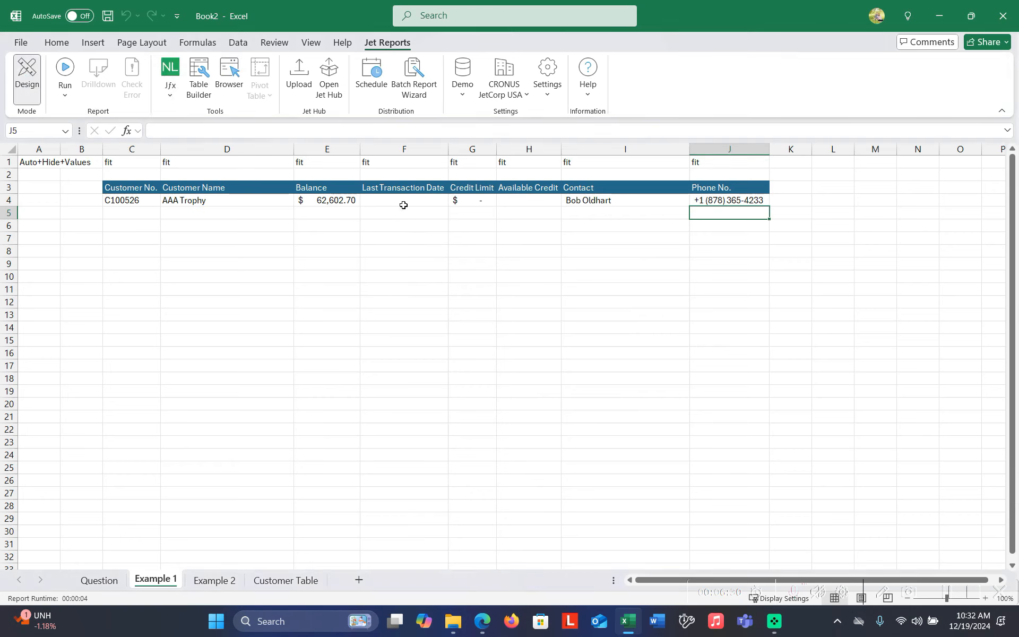
# Step: Calculate Available Credit in cell H4 as credit limit minus balance with the formula =G4-E4
pyautogui.click(406, 198)
pyautogui.click(513, 199)
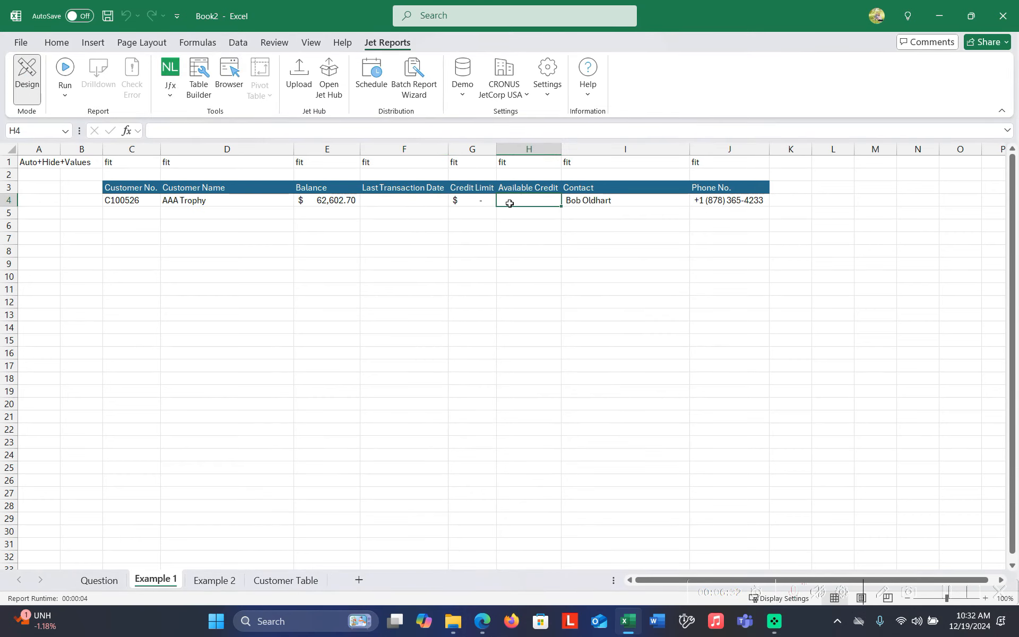
pyautogui.write('=')
pyautogui.click(481, 201)
pyautogui.write('-')
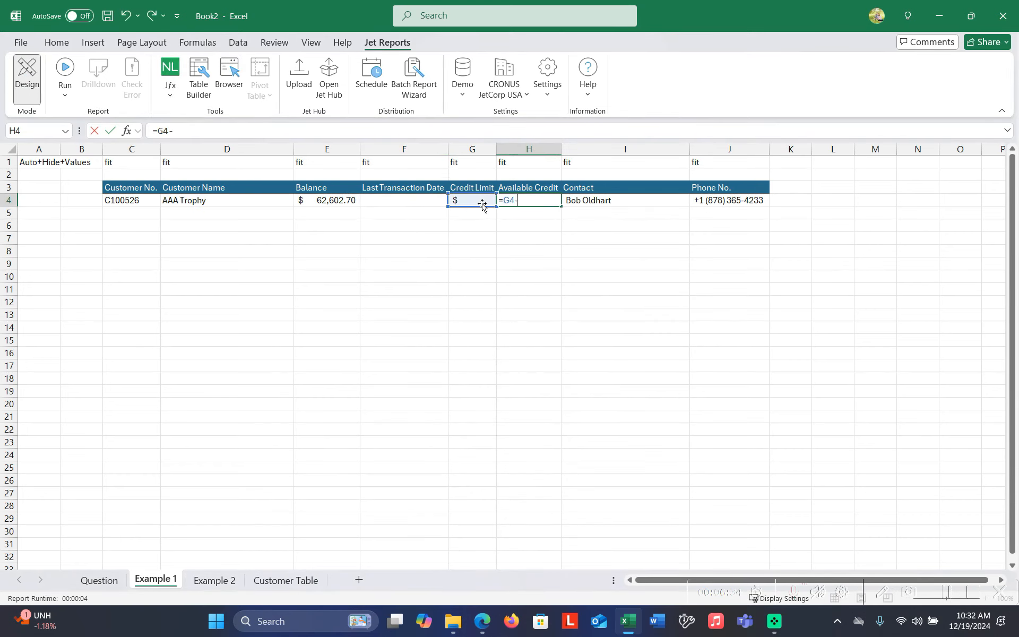
pyautogui.click(326, 204)
pyautogui.press('Return')
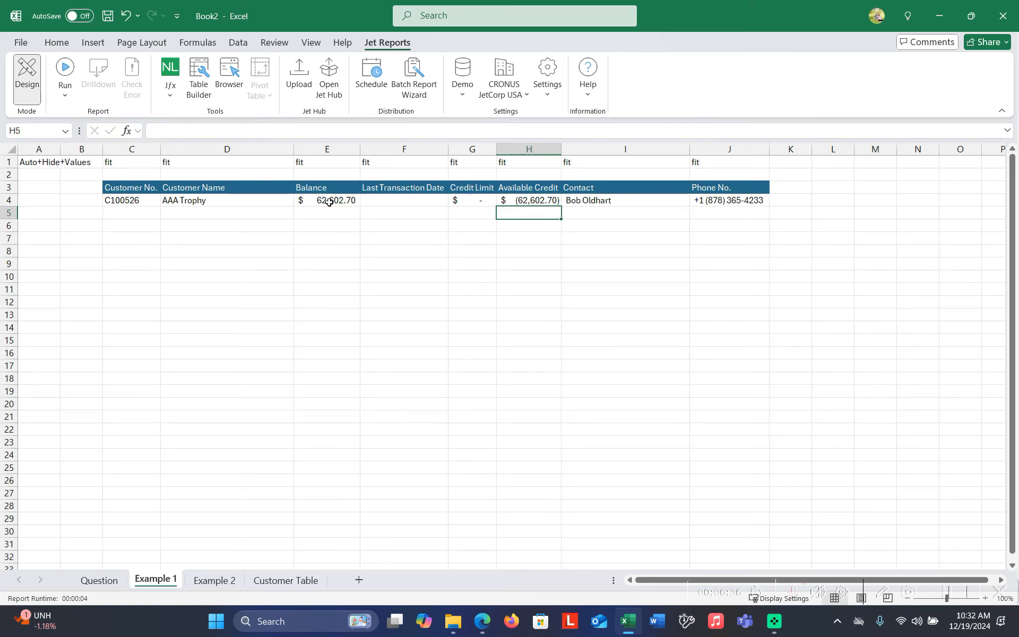
# Step: Run the report to review the Available Credit column, then return to design mode and inspect the formula in C4
pyautogui.click(64, 71)
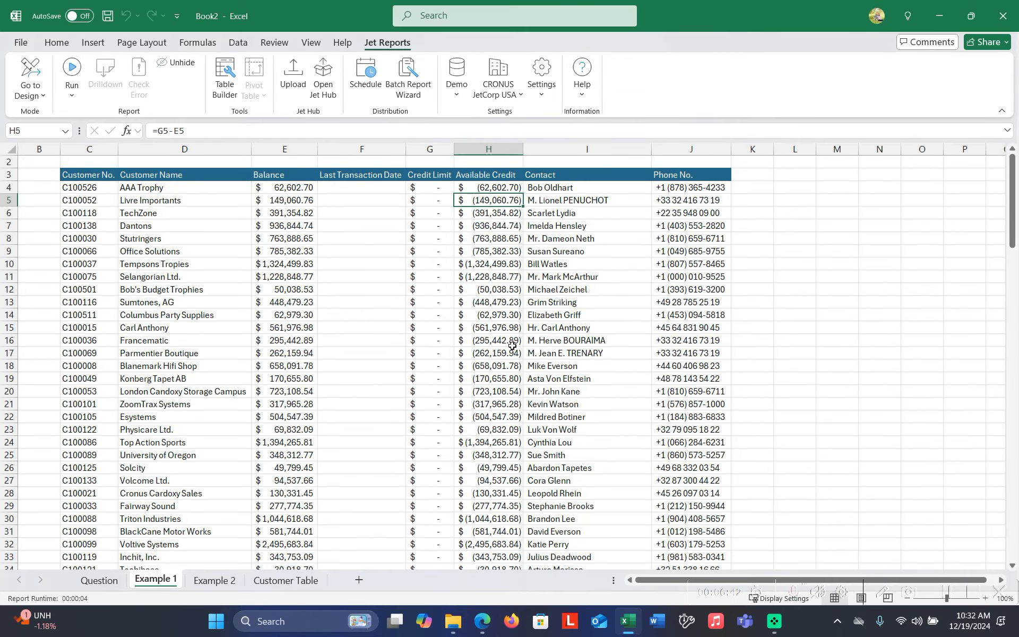
pyautogui.scroll(-7, 512, 346)
pyautogui.scroll(7, 512, 346)
pyautogui.click(344, 189)
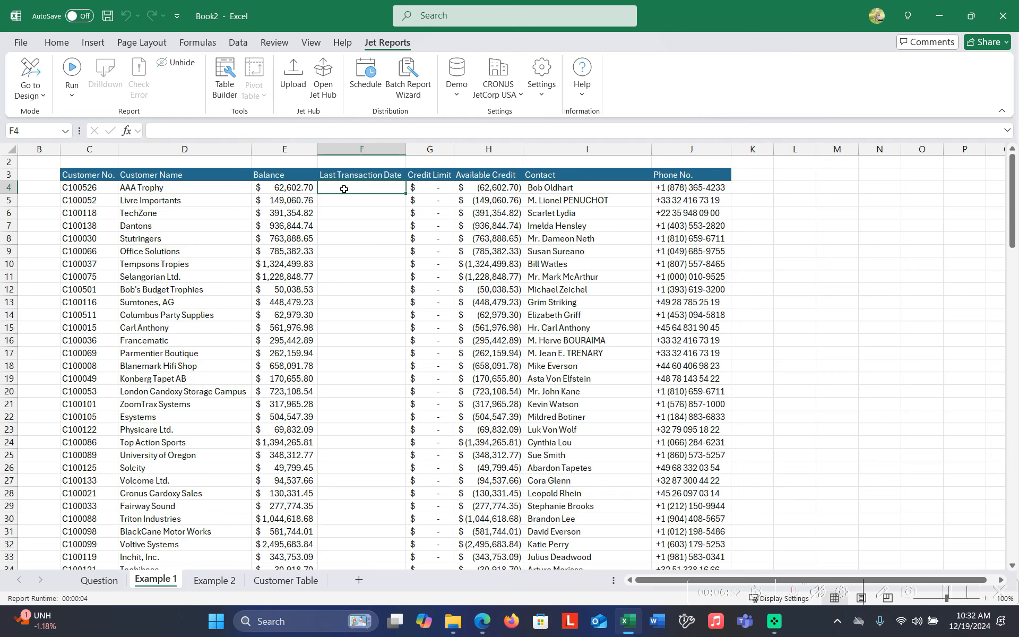
pyautogui.click(30, 75)
pyautogui.click(139, 203)
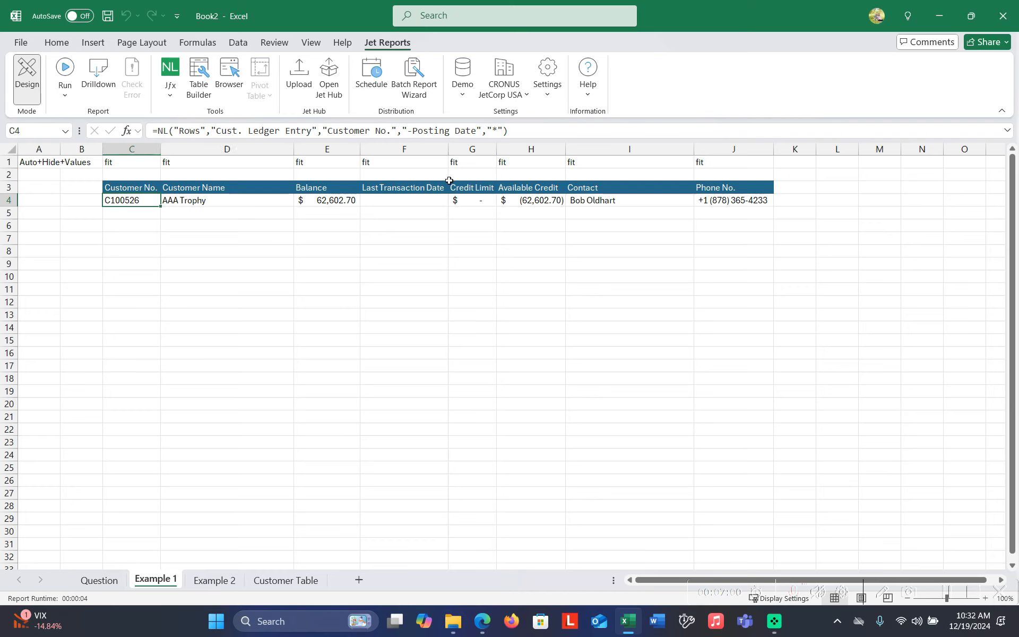
# Step: Start an NL function for Last Transaction Date in cell F4 that returns the First record
pyautogui.click(429, 204)
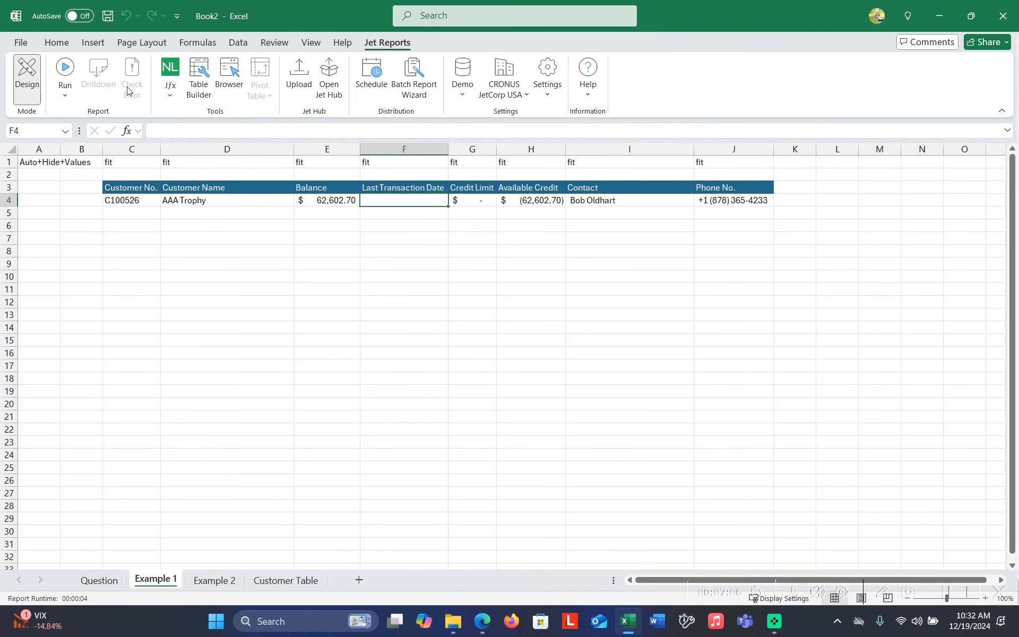
pyautogui.click(170, 68)
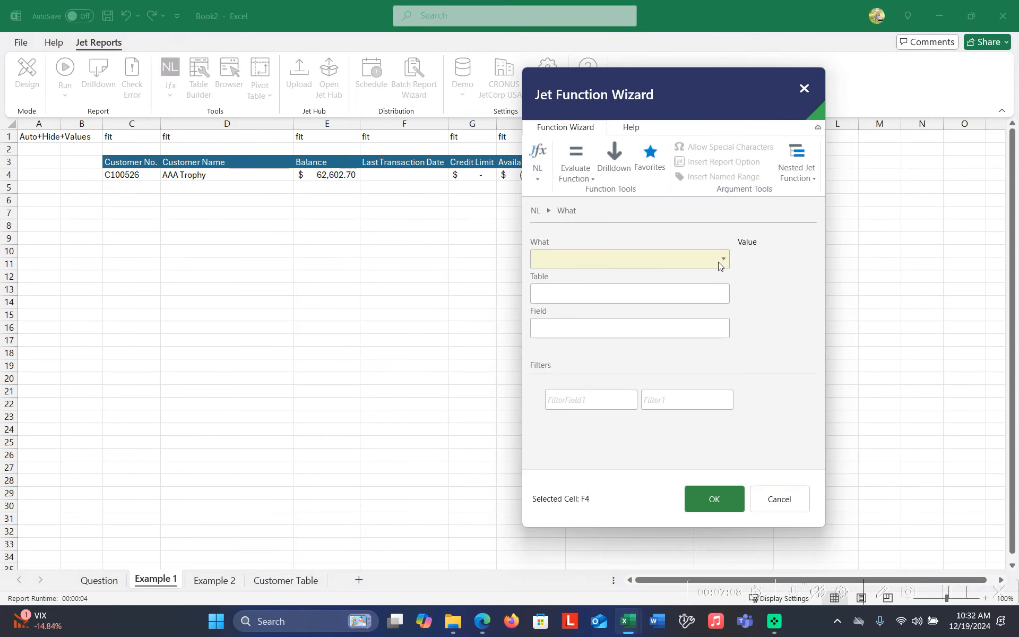
pyautogui.click(722, 260)
pyautogui.write('first')
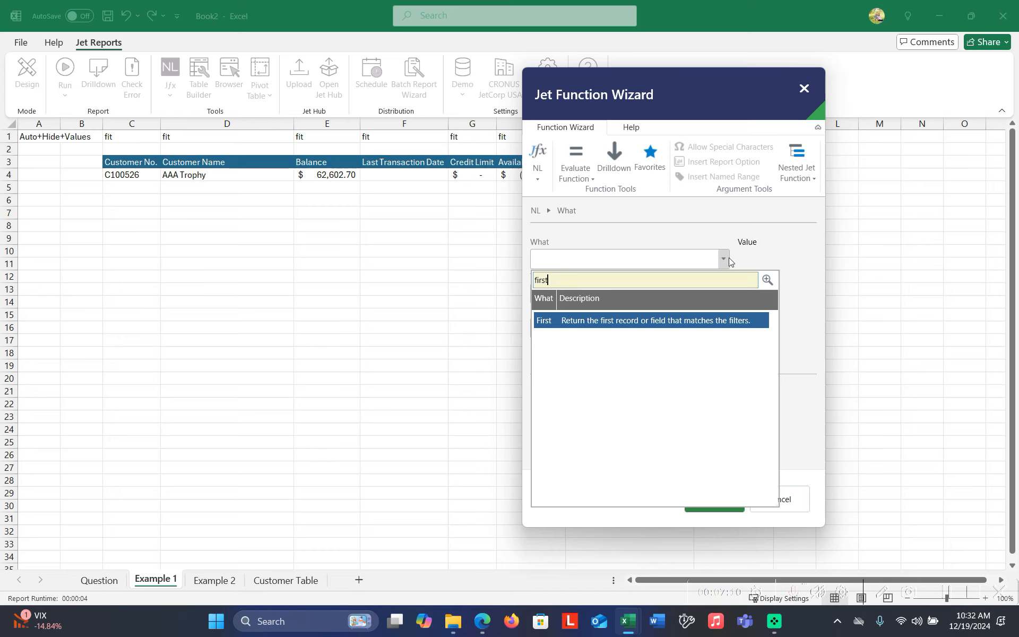
pyautogui.click(665, 321)
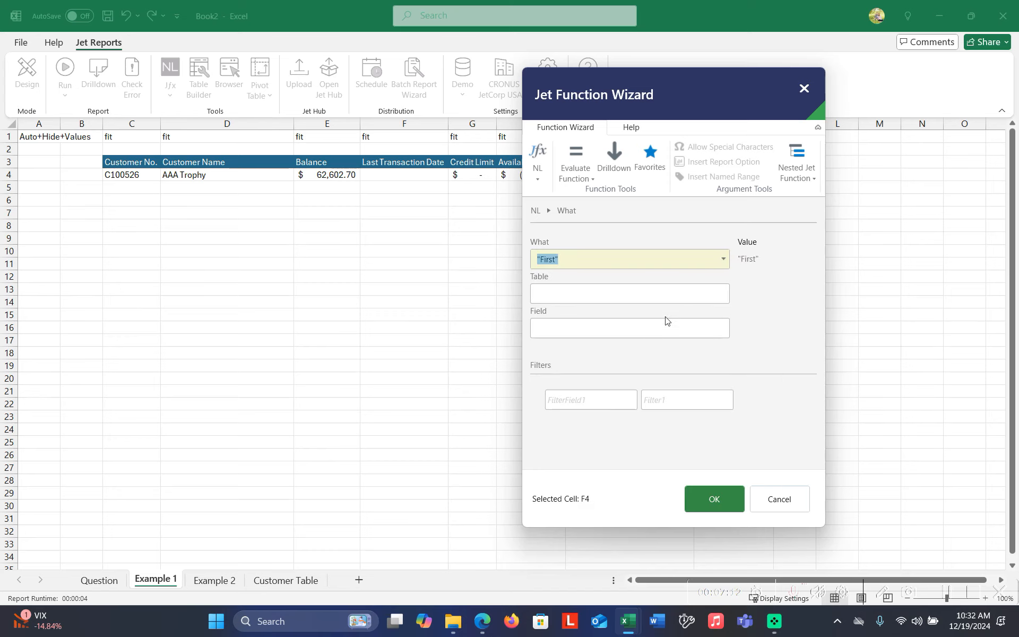
# Step: Set the function's table to Cust. Ledger Entry and its field to Posting Date
pyautogui.click(667, 293)
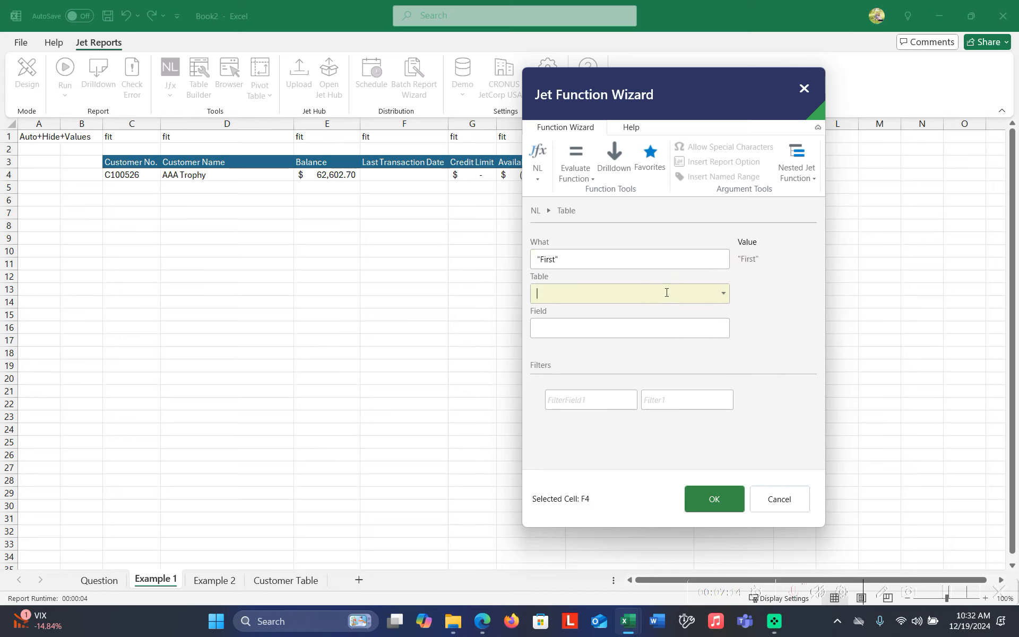
pyautogui.click(719, 299)
pyautogui.write('cust')
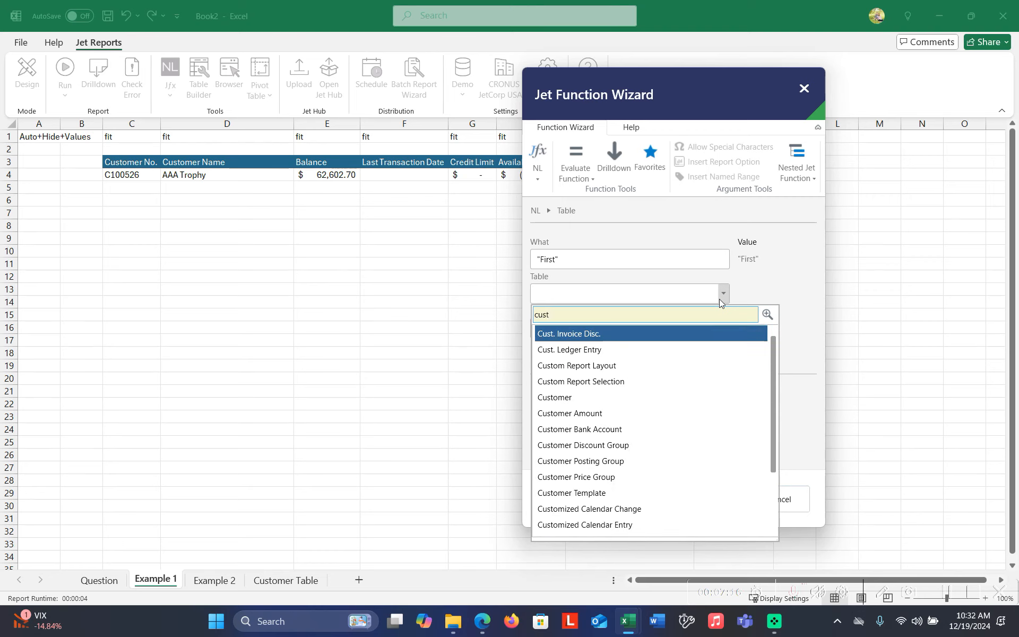
pyautogui.click(613, 346)
pyautogui.click(639, 333)
pyautogui.write('post')
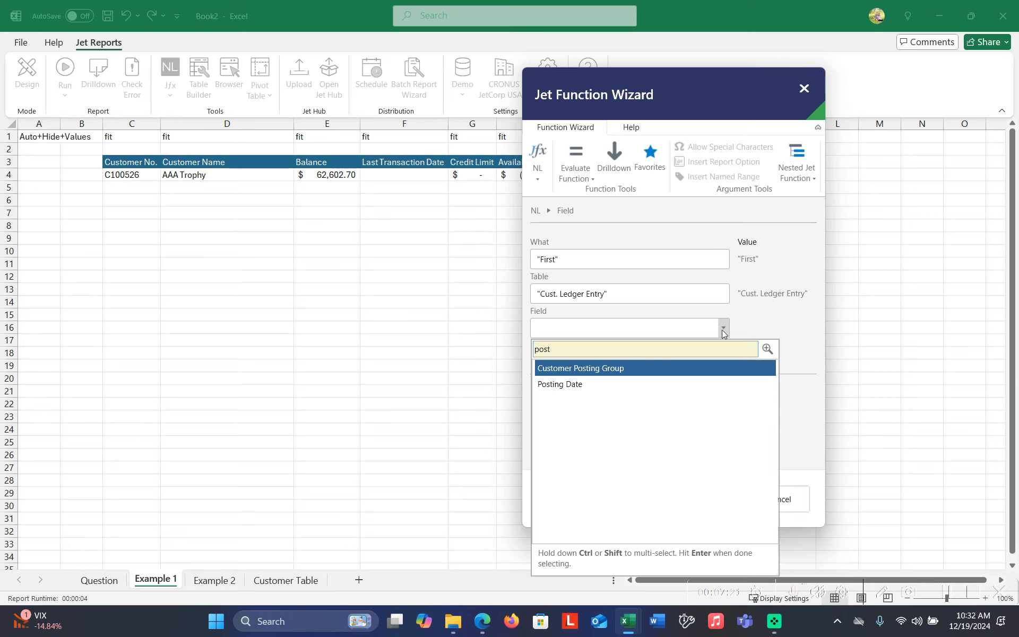
pyautogui.click(580, 391)
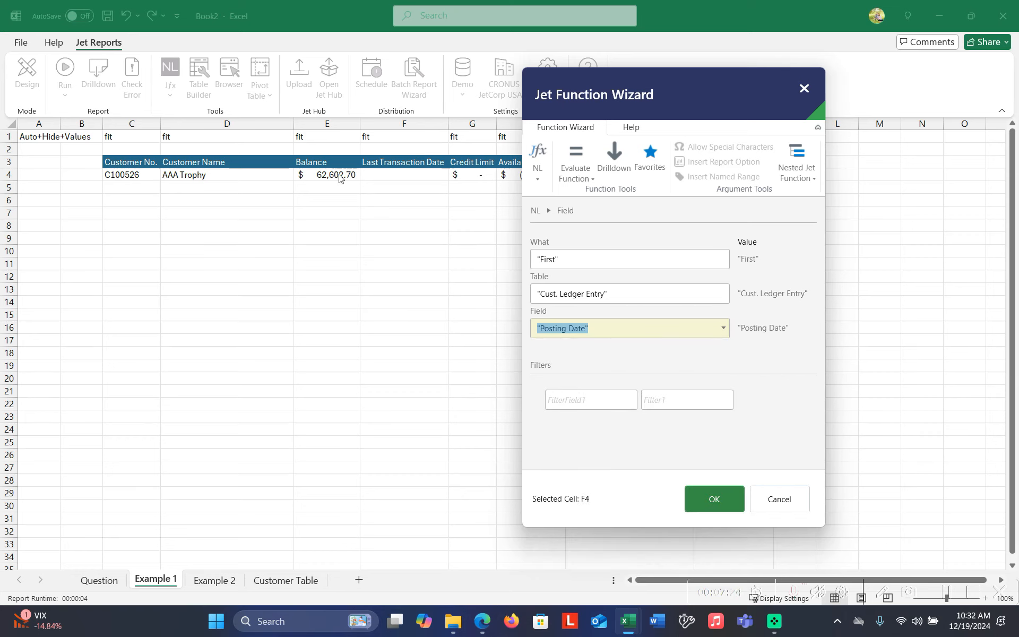
# Step: Filter the posting date function by Customer No. equal to $C4 and insert it in cell F4
pyautogui.click(619, 402)
pyautogui.click(631, 400)
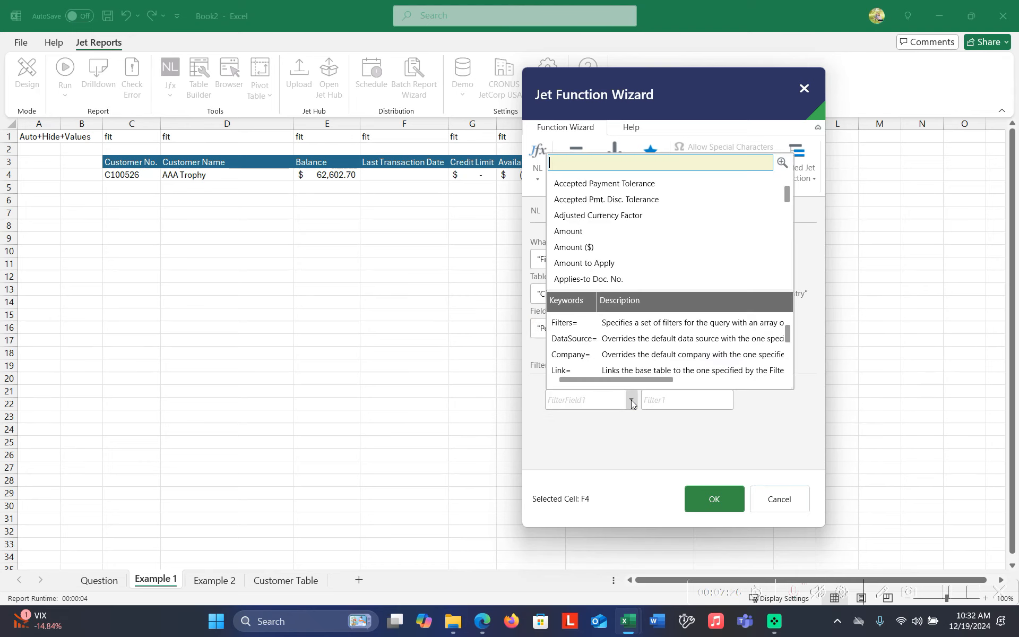
pyautogui.write('cust')
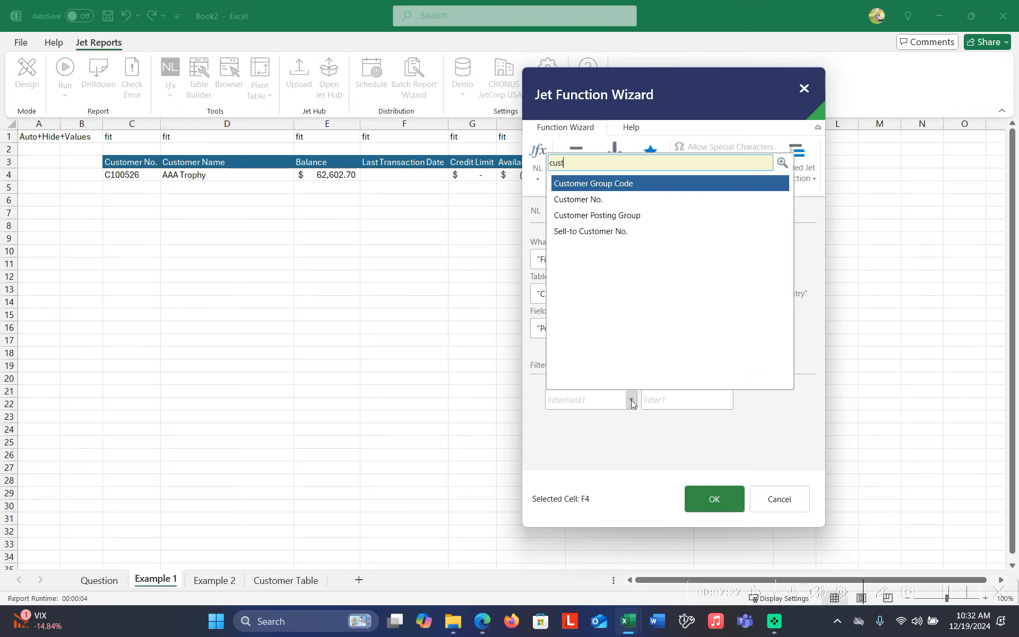
pyautogui.click(611, 200)
pyautogui.click(131, 180)
pyautogui.press('F4')
pyautogui.press('F4')
pyautogui.press('F4')
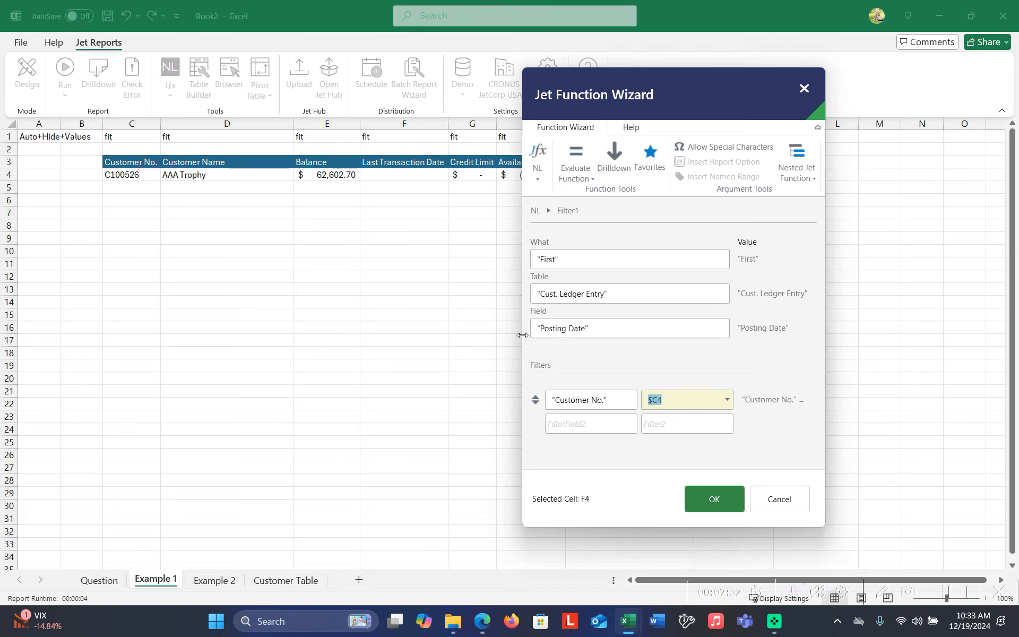
pyautogui.click(597, 427)
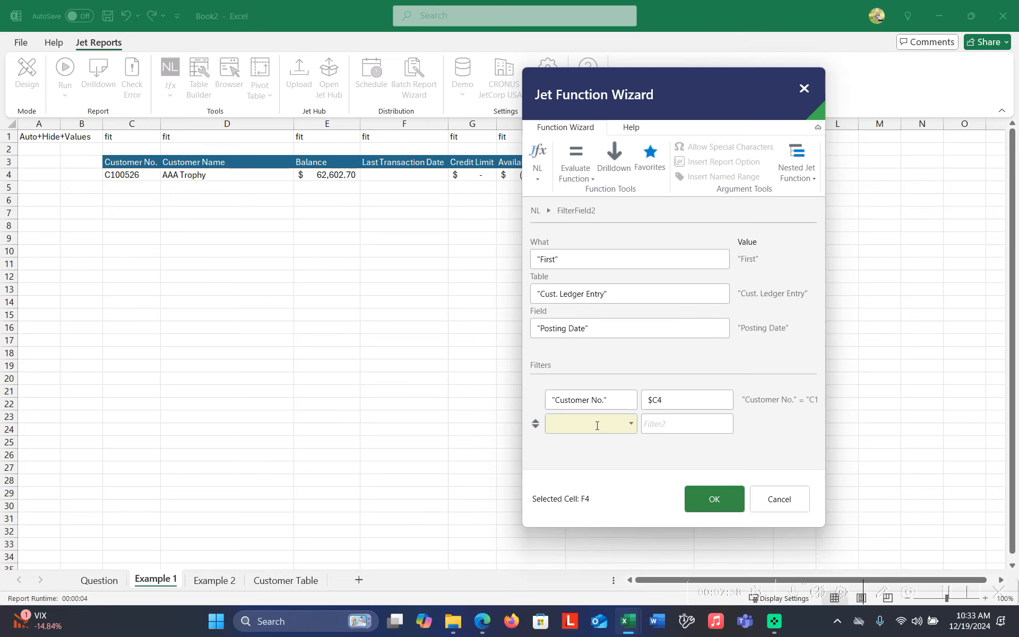
pyautogui.click(721, 498)
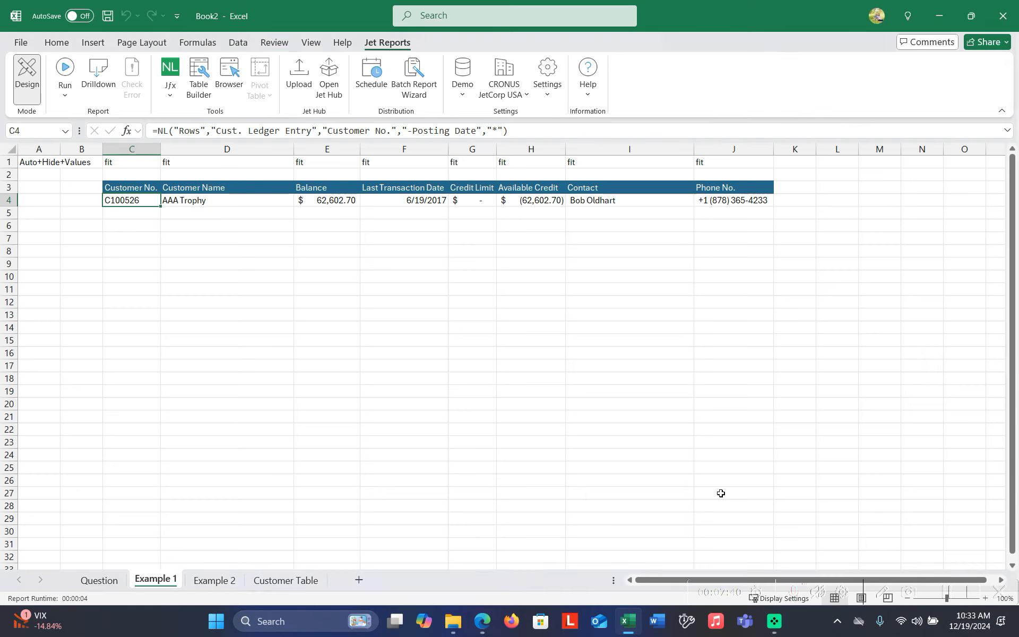
# Step: Run the report, examine the Last Transaction Date column for all customers and return to design mode
pyautogui.click(65, 71)
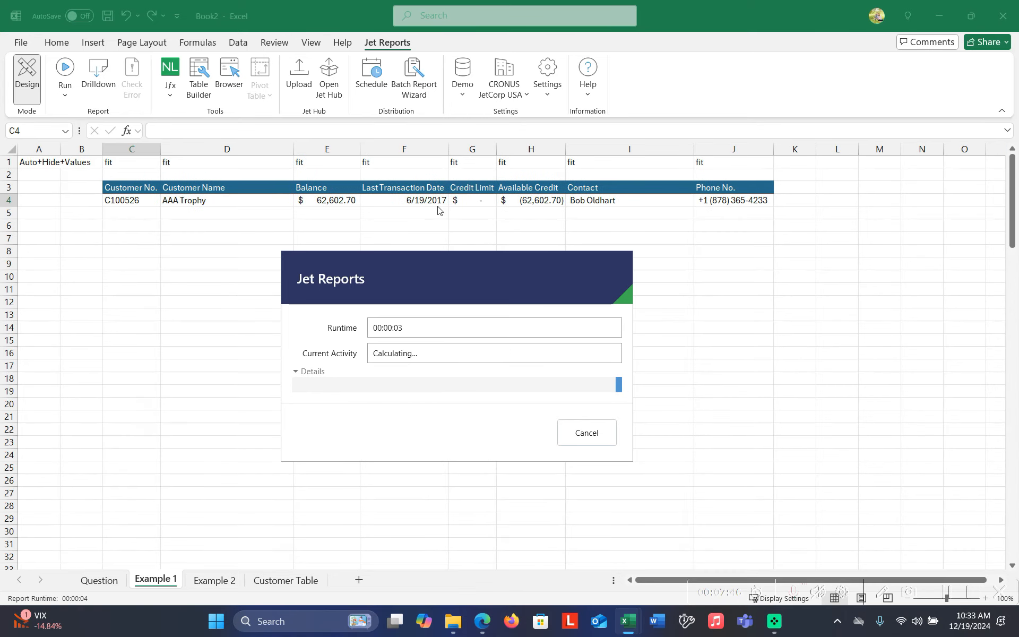
pyautogui.click(384, 190)
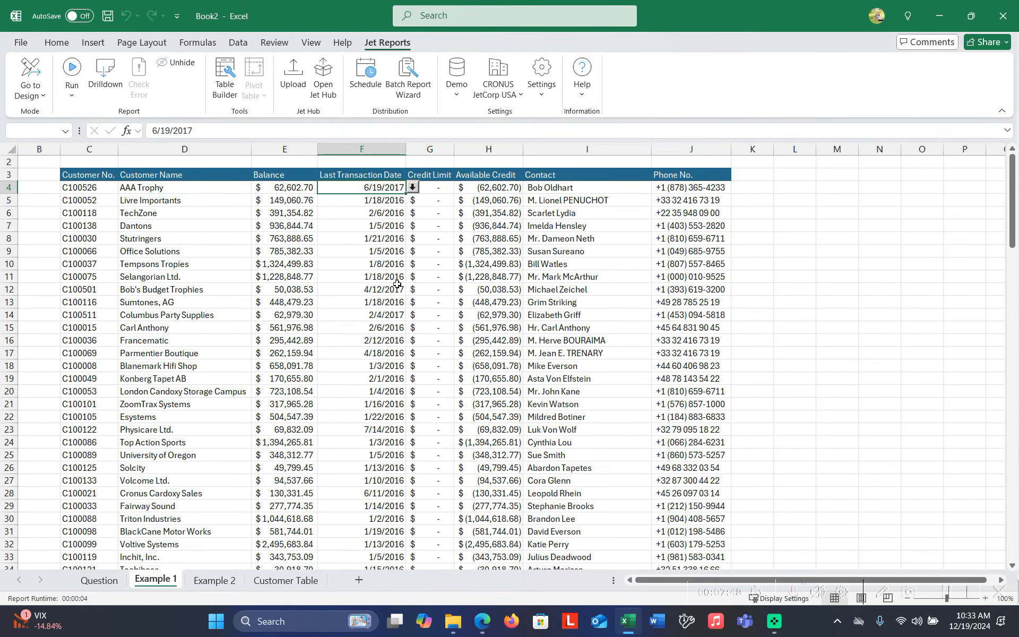
pyautogui.scroll(-20, 384, 315)
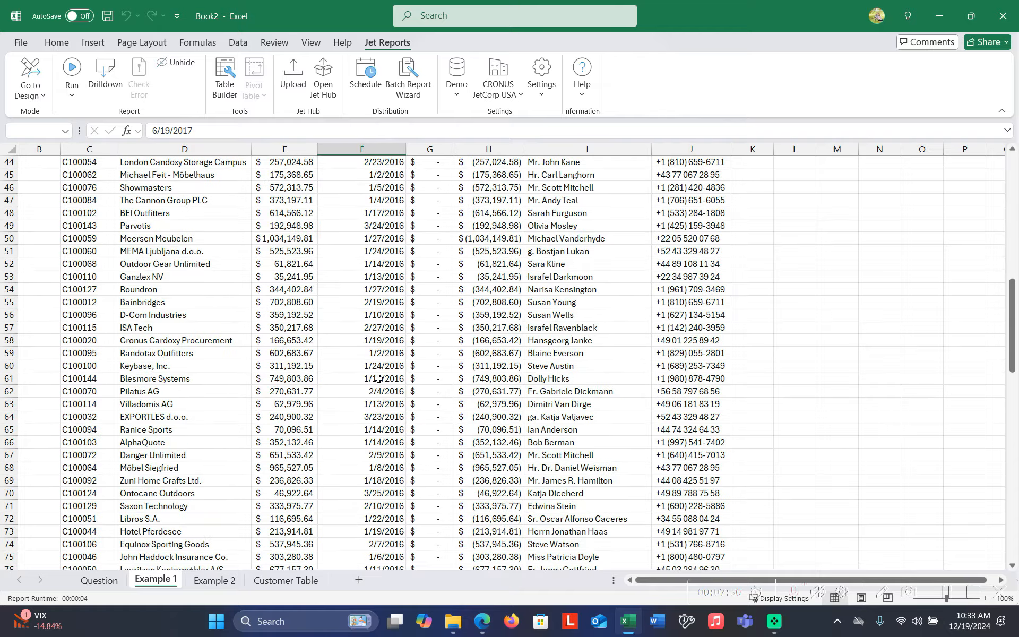
pyautogui.scroll(20, 374, 377)
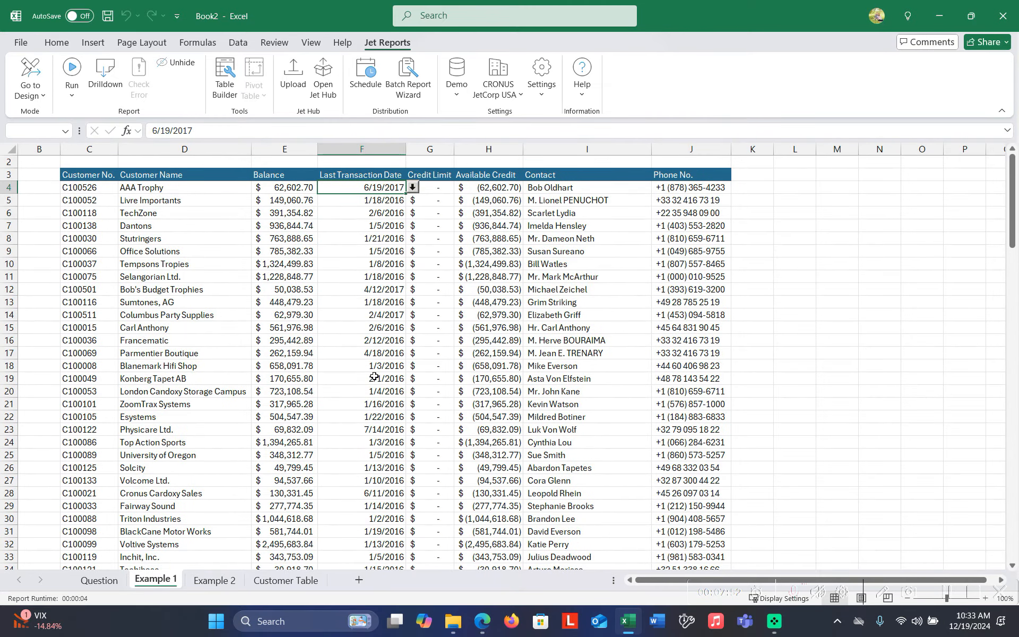
pyautogui.scroll(-20, 375, 378)
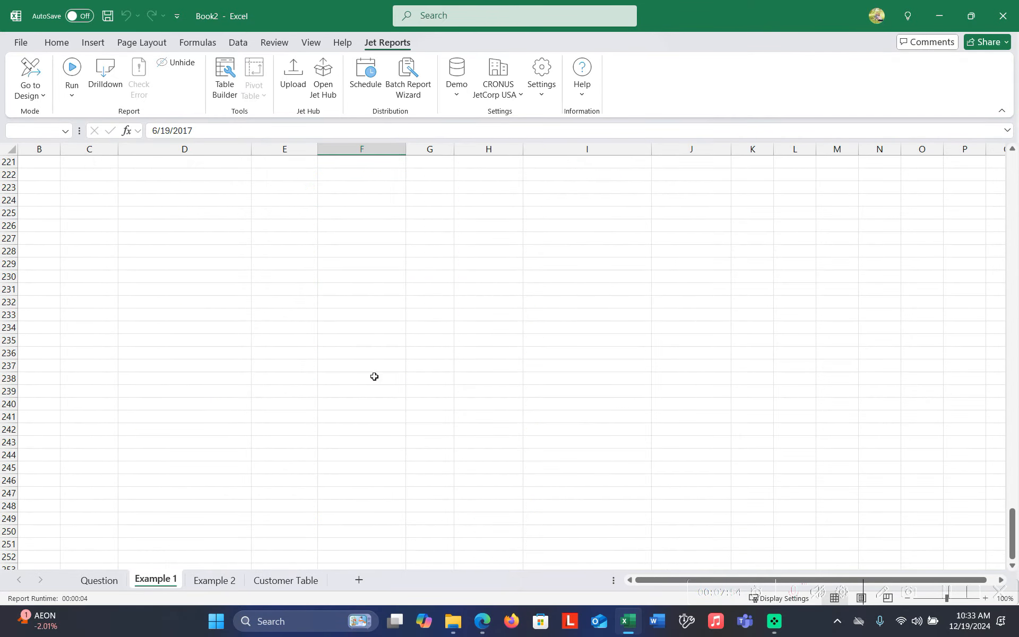
pyautogui.scroll(20, 374, 377)
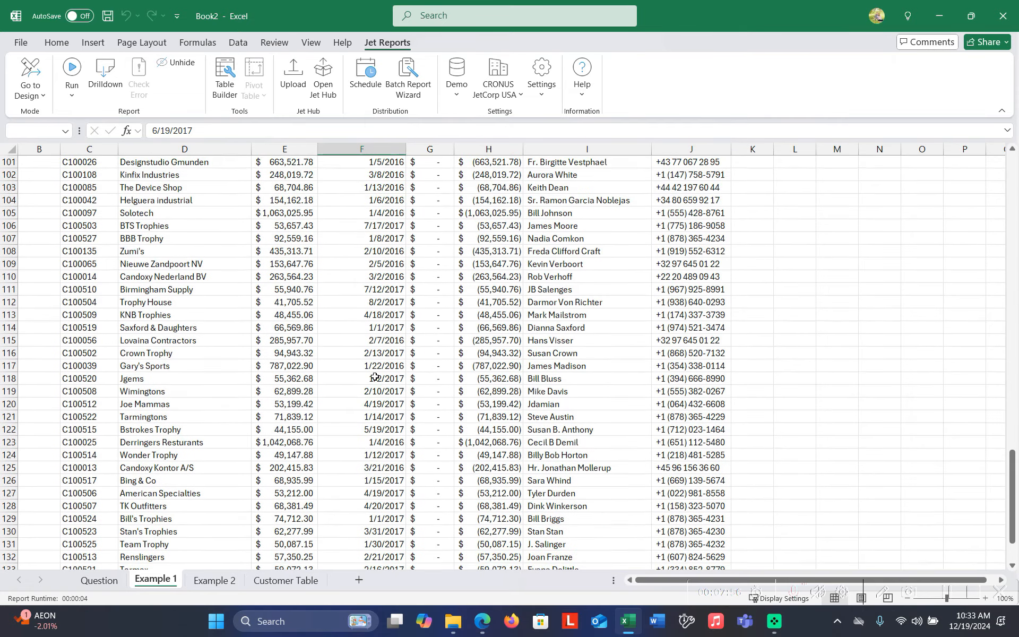
pyautogui.scroll(20, 375, 377)
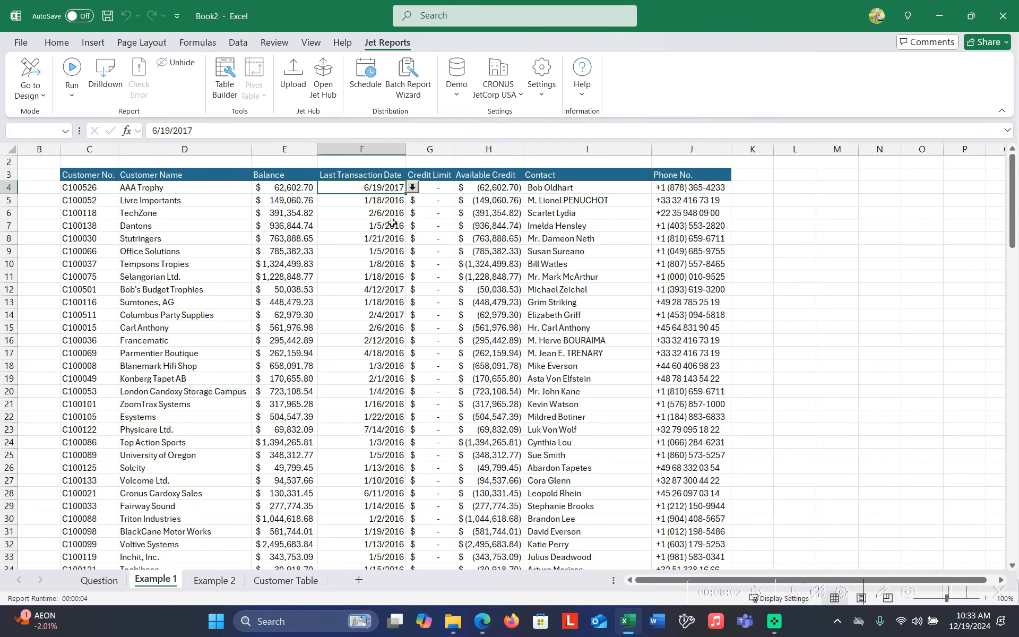
pyautogui.click(30, 75)
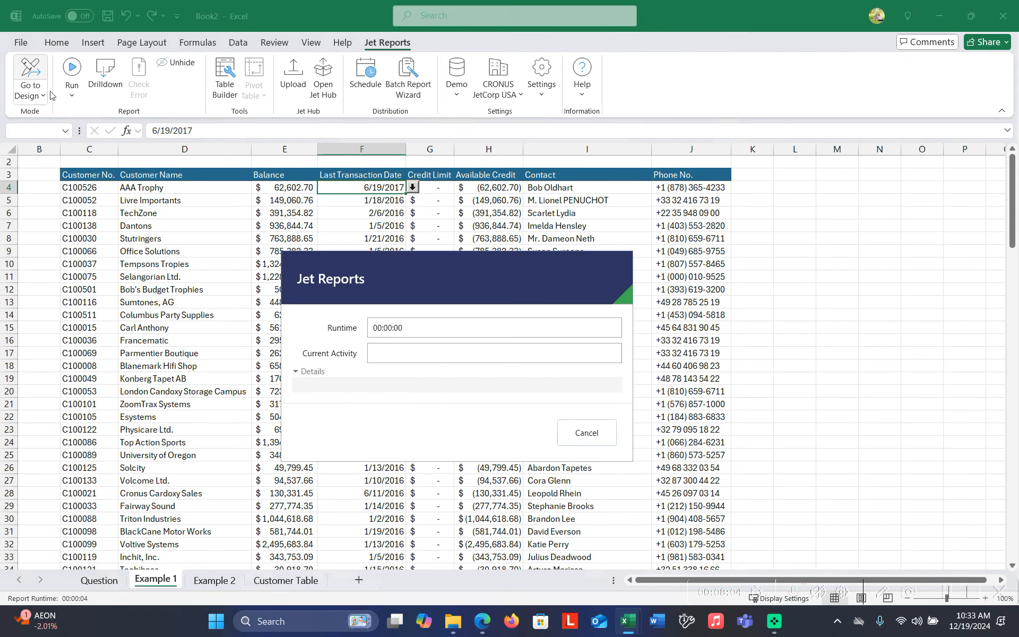
# Step: Add a second filter to the Last Transaction Date function in F4: Posting Date equal to *
pyautogui.click(170, 75)
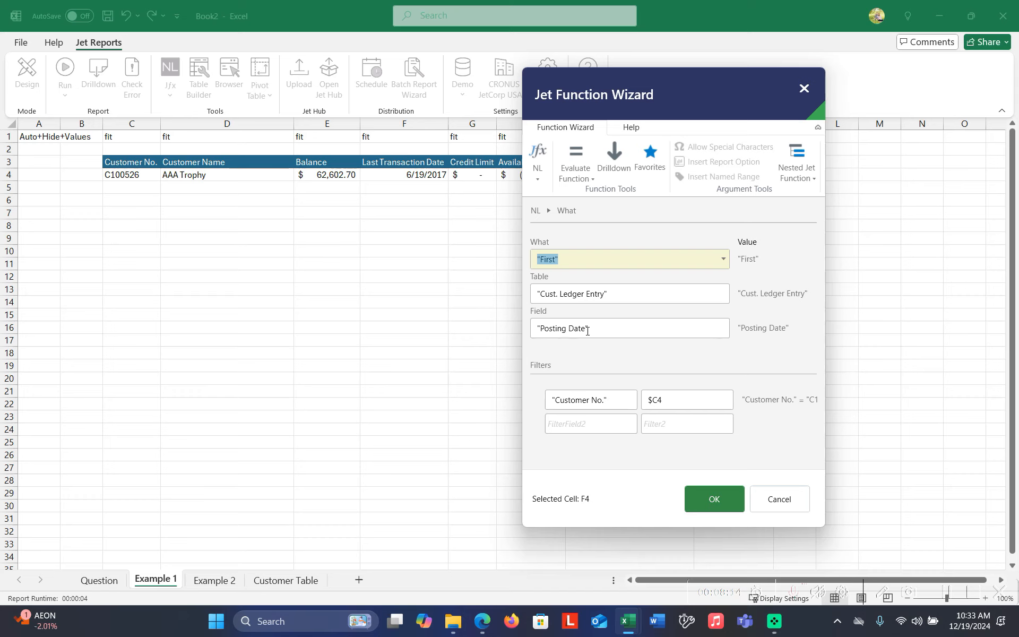
pyautogui.click(621, 427)
pyautogui.click(632, 424)
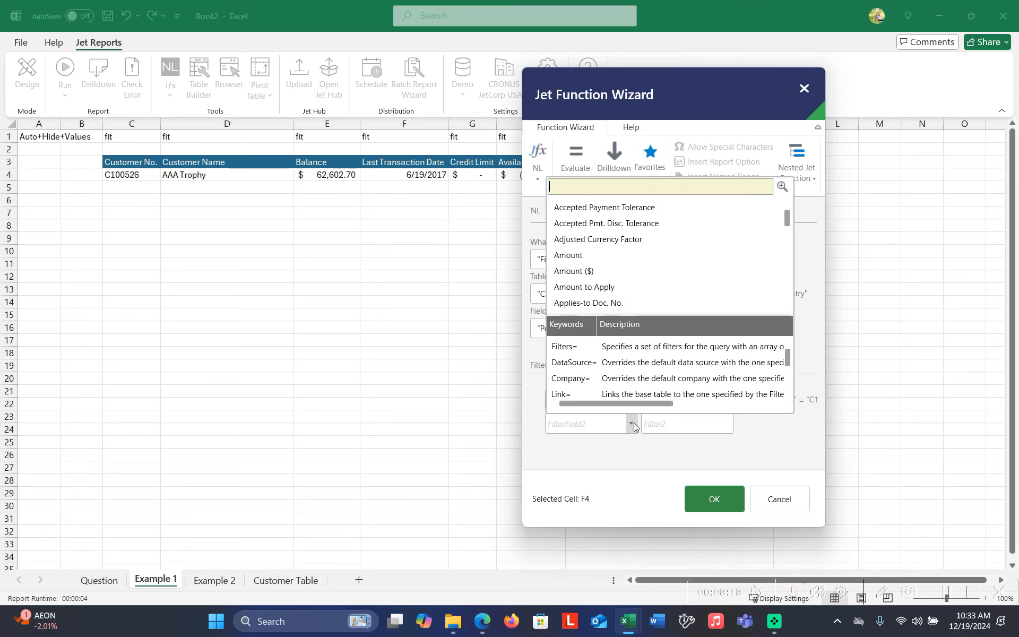
pyautogui.write('post')
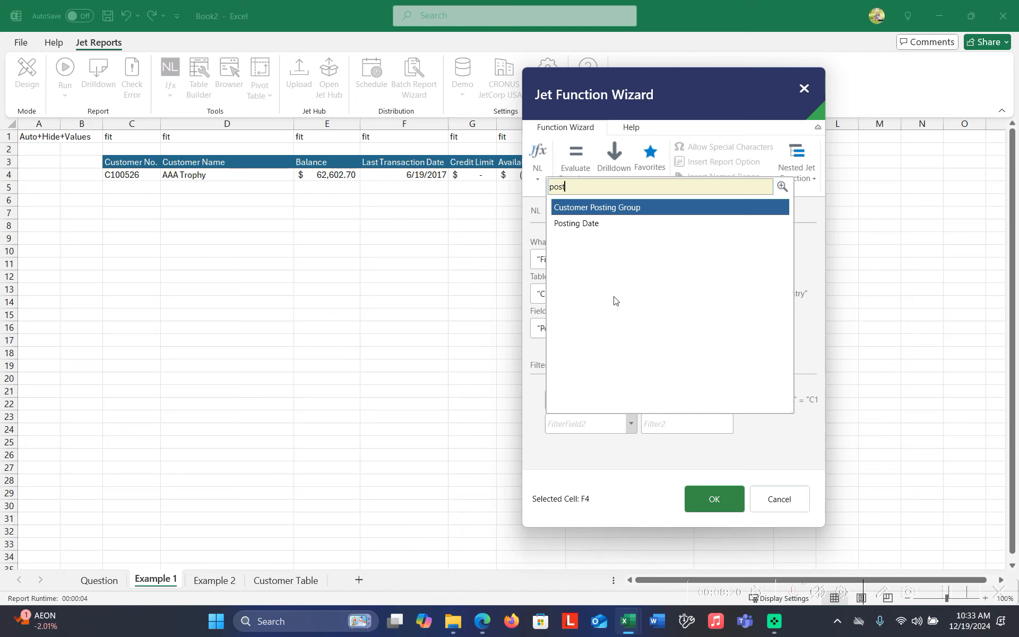
pyautogui.click(599, 225)
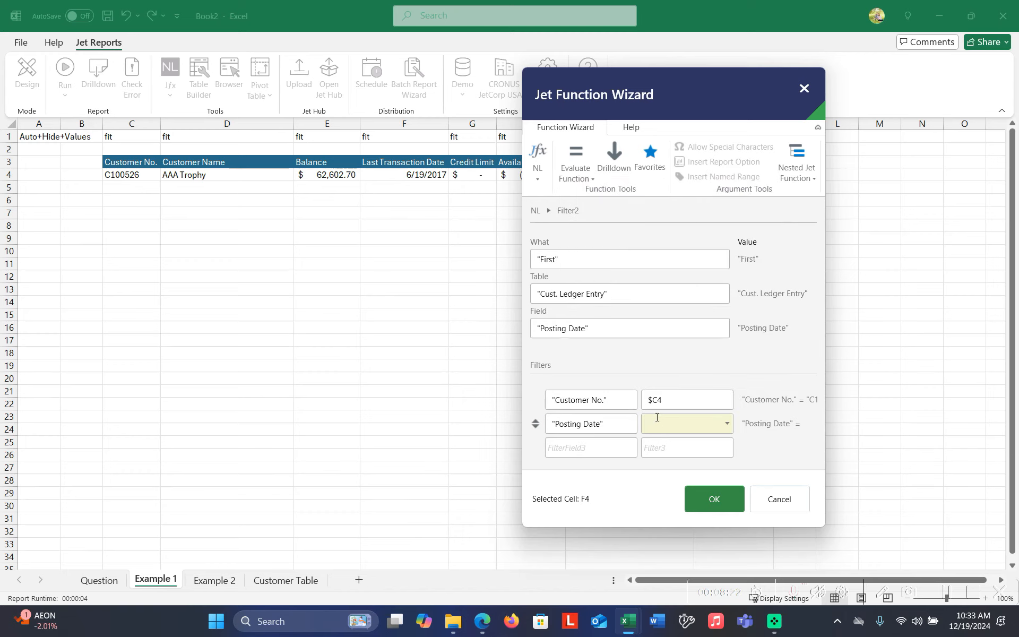
pyautogui.press('Tab')
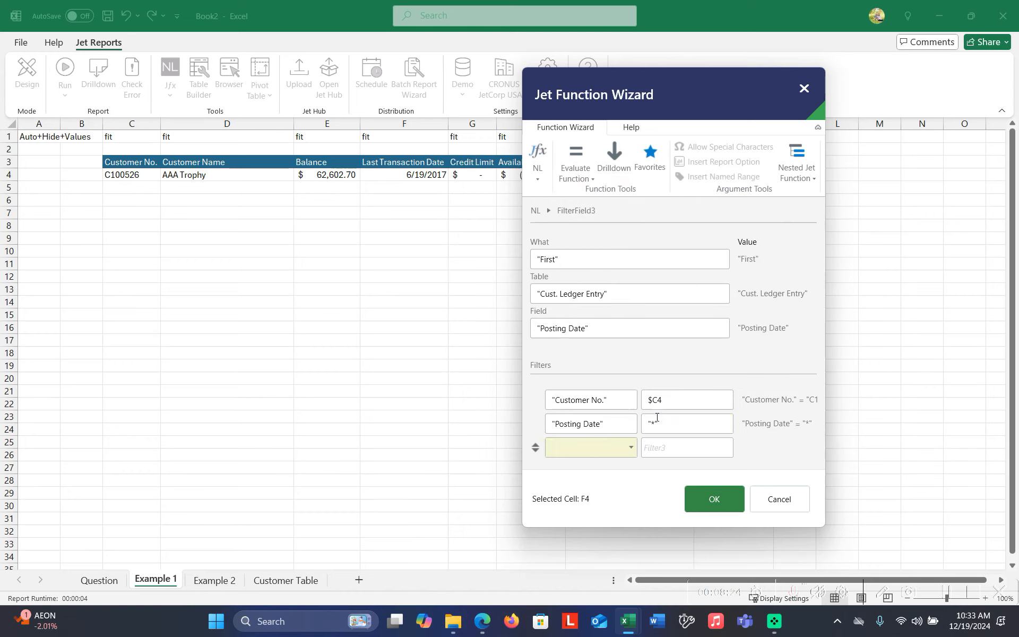
# Step: Sort the function's Posting Date filter in descending order as -Posting Date and insert the updated function in cell F4
pyautogui.click(598, 426)
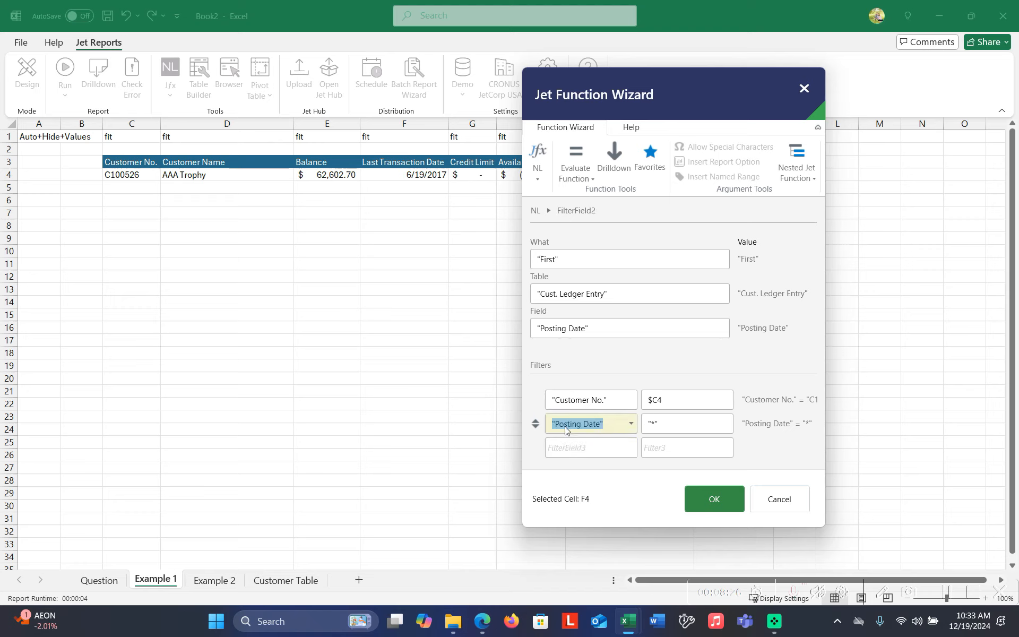
pyautogui.click(536, 425)
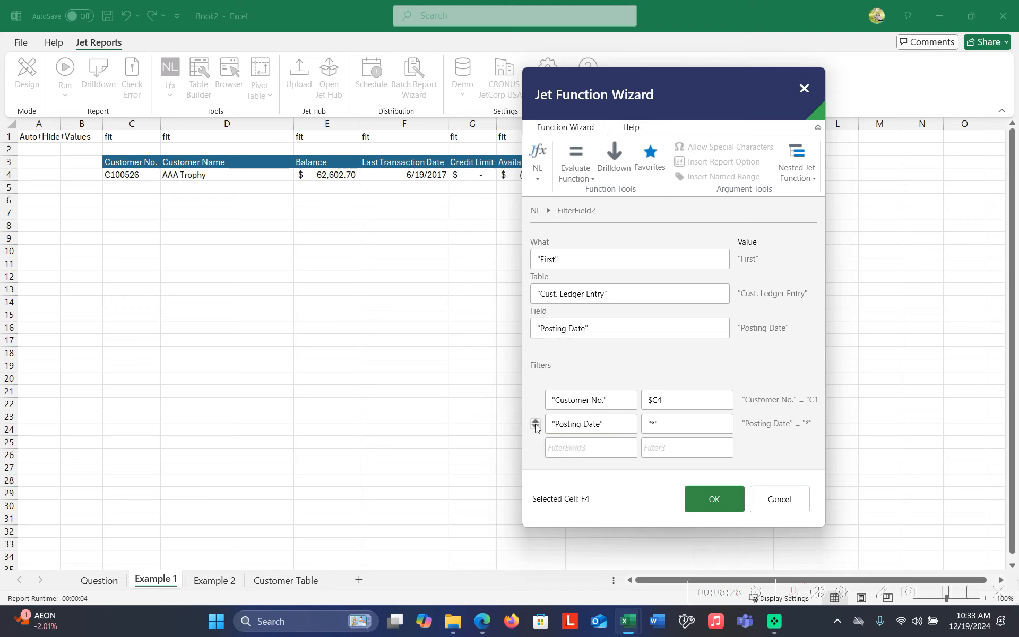
pyautogui.click(536, 424)
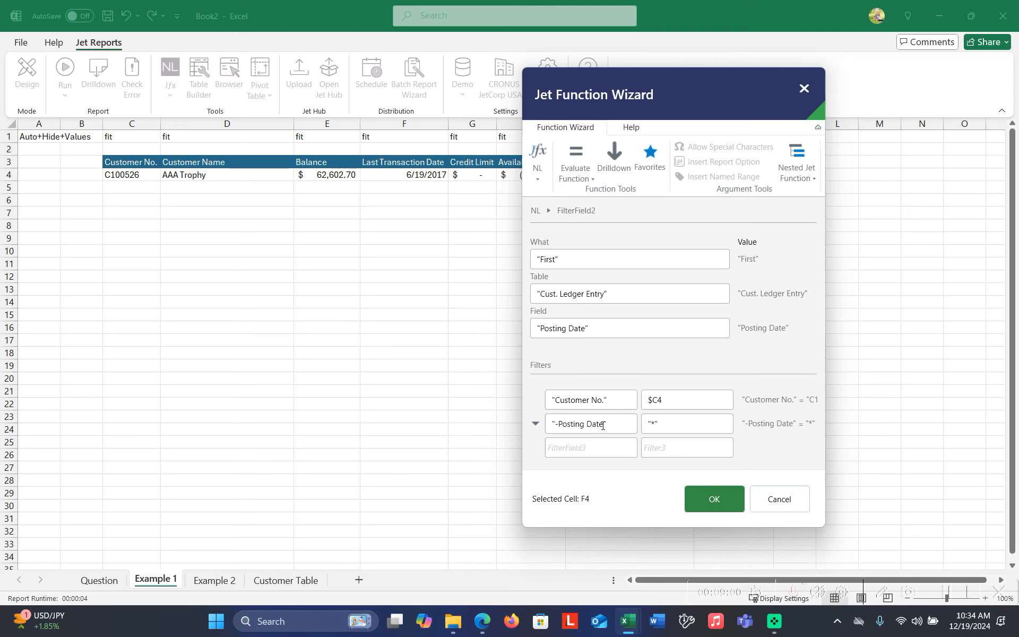
pyautogui.click(707, 497)
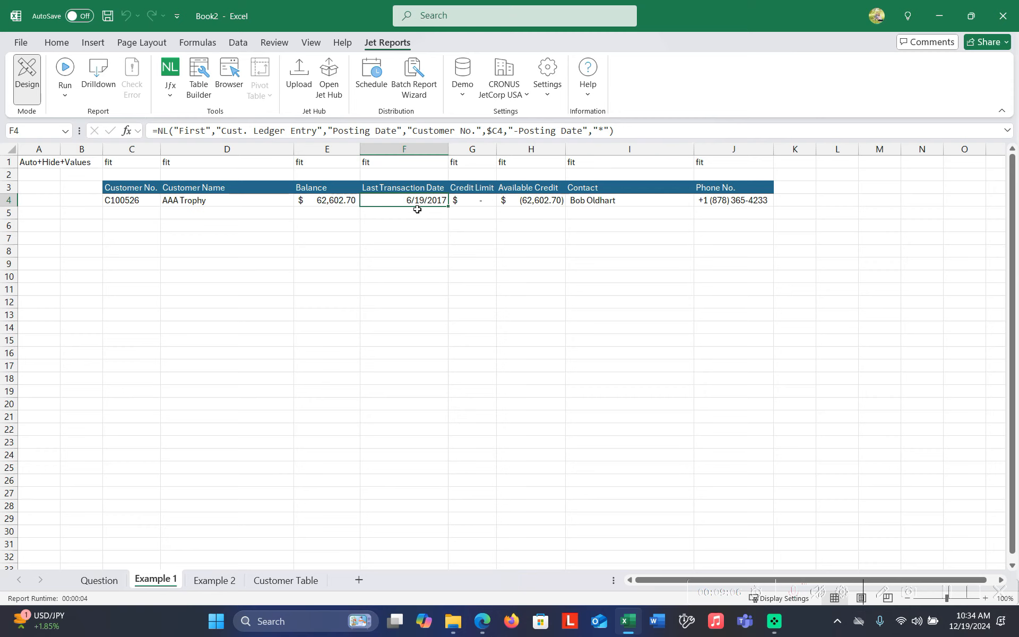
# Step: Run the report, examine the Last Transaction Date values down the customer list and return to design mode
pyautogui.click(65, 74)
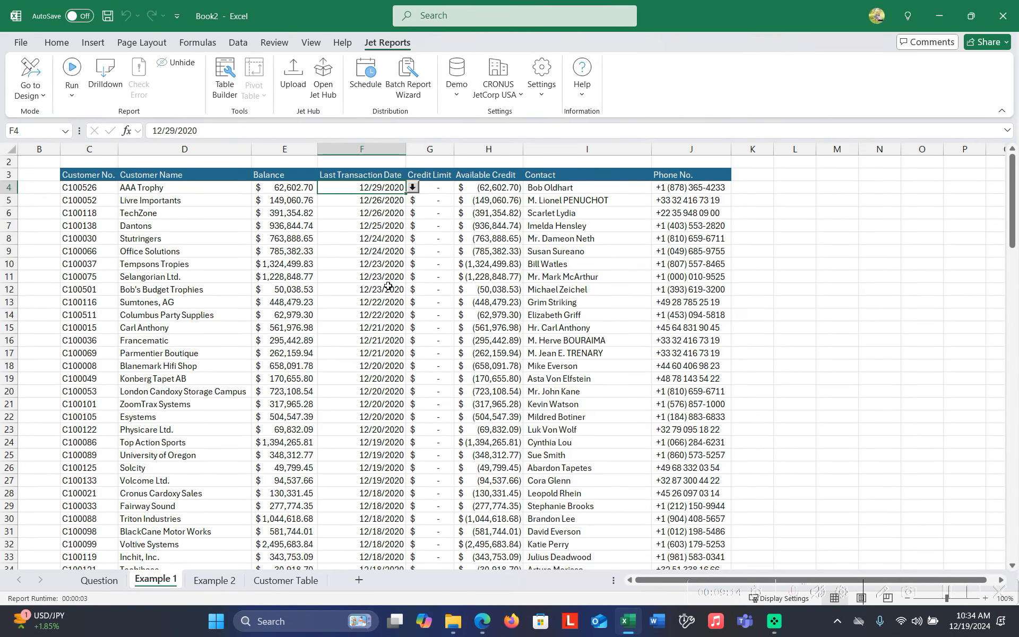
pyautogui.moveTo(369, 188); pyautogui.dragTo(377, 400)
pyautogui.scroll(-6, 377, 400)
pyautogui.scroll(-12, 377, 399)
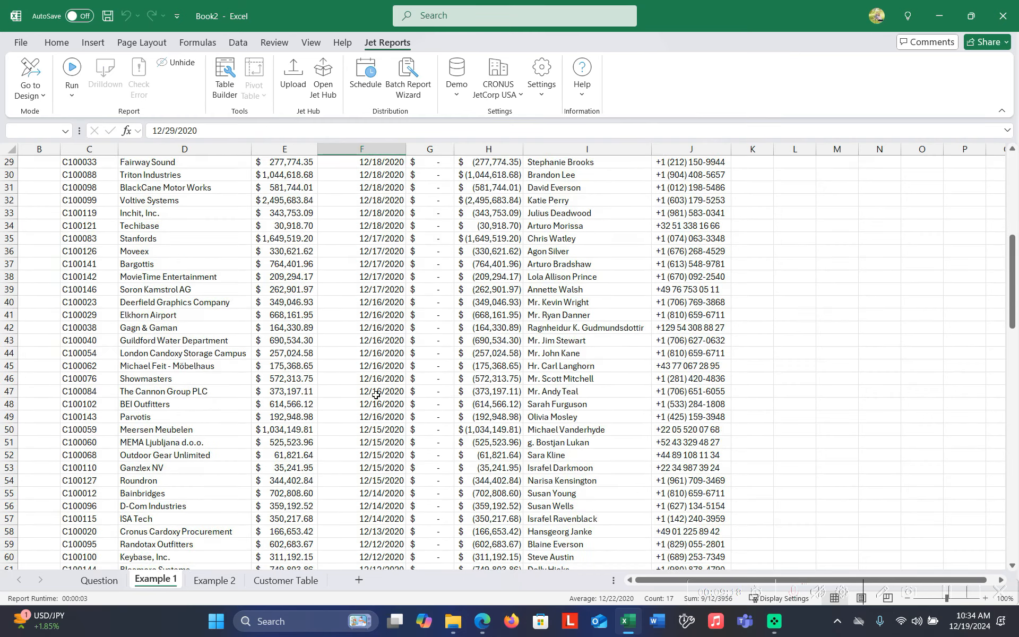
pyautogui.scroll(18, 371, 391)
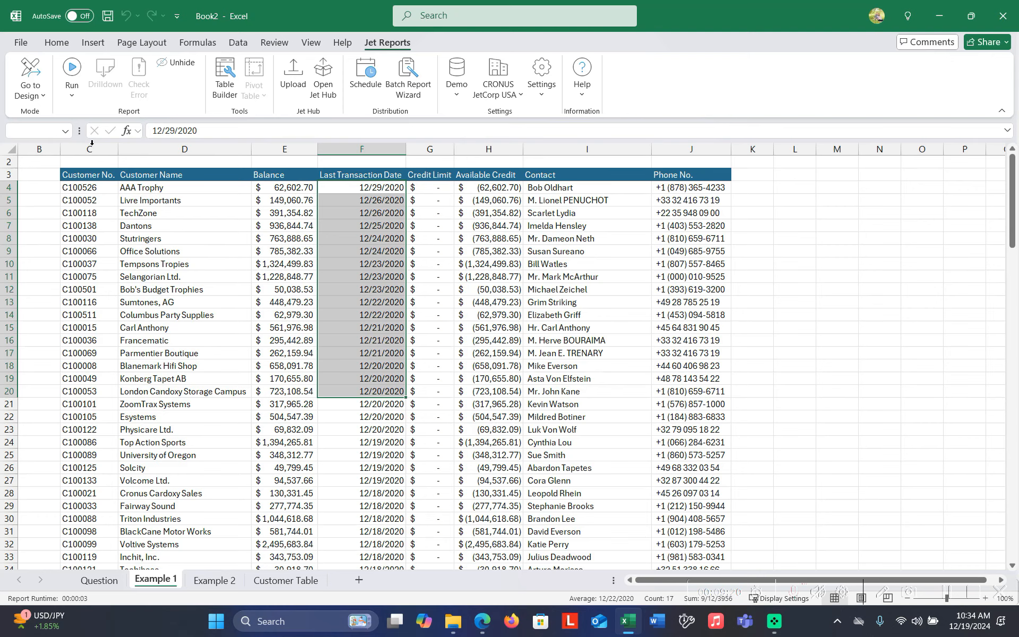
pyautogui.scroll(7, 381, 44)
pyautogui.click(381, 44)
pyautogui.click(33, 74)
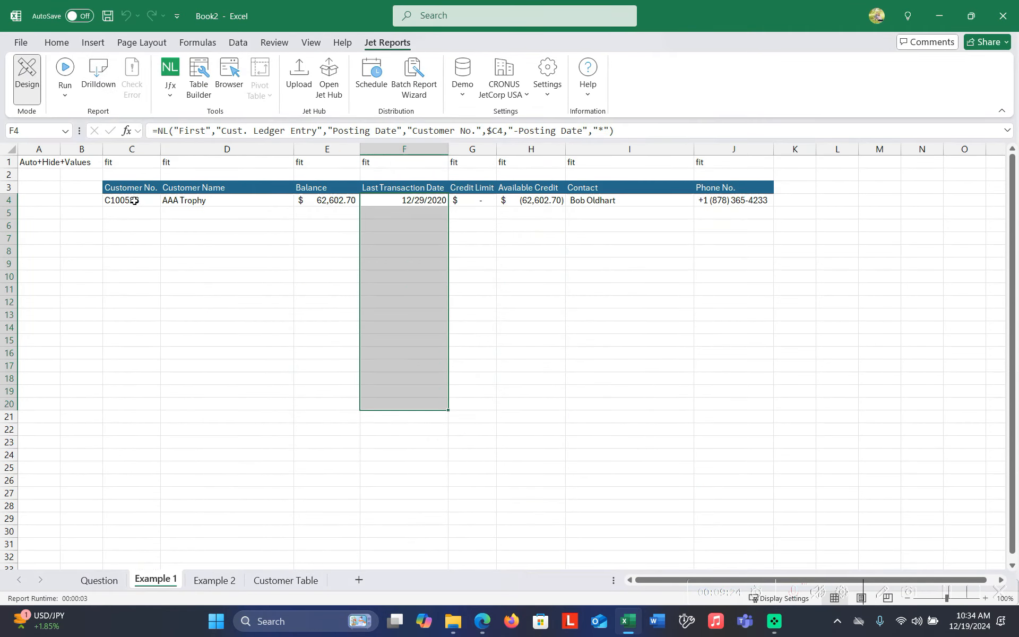
# Step: Switch the Rows function in cell C4 to ascending date order by changing its sort field to +Posting Date
pyautogui.click(119, 200)
pyautogui.click(409, 131)
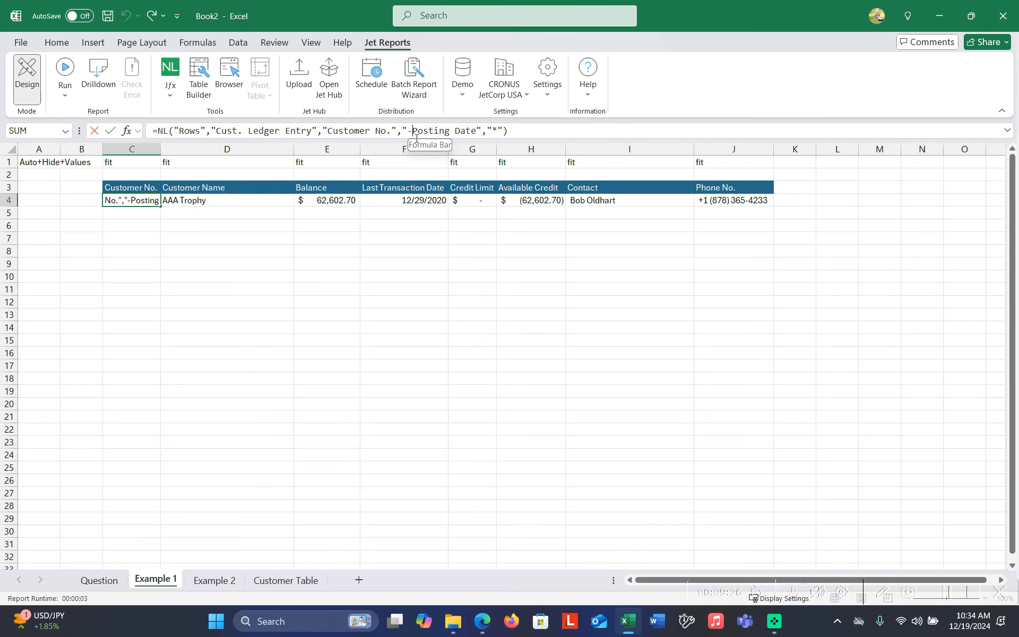
pyautogui.press('BackSpace')
pyautogui.write('+')
pyautogui.press('Tab')
# Step: Switch the Last Transaction Date function in cell F4 to ascending order by changing its sort field to +Posting Date
pyautogui.press('Tab')
pyautogui.press('Tab')
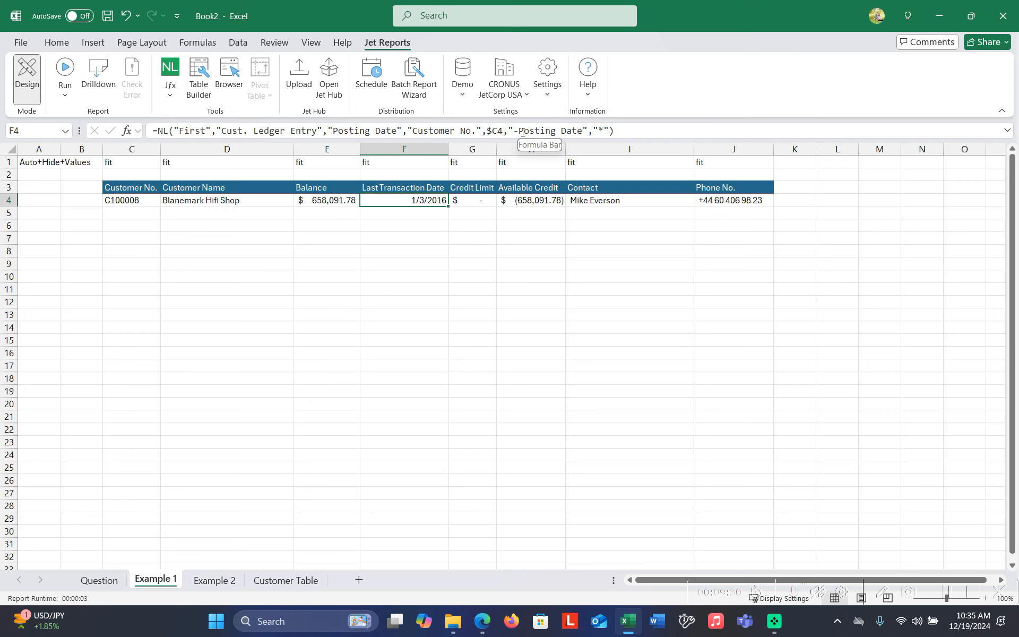
pyautogui.click(518, 131)
pyautogui.press('BackSpace')
pyautogui.write('+')
pyautogui.press('Return')
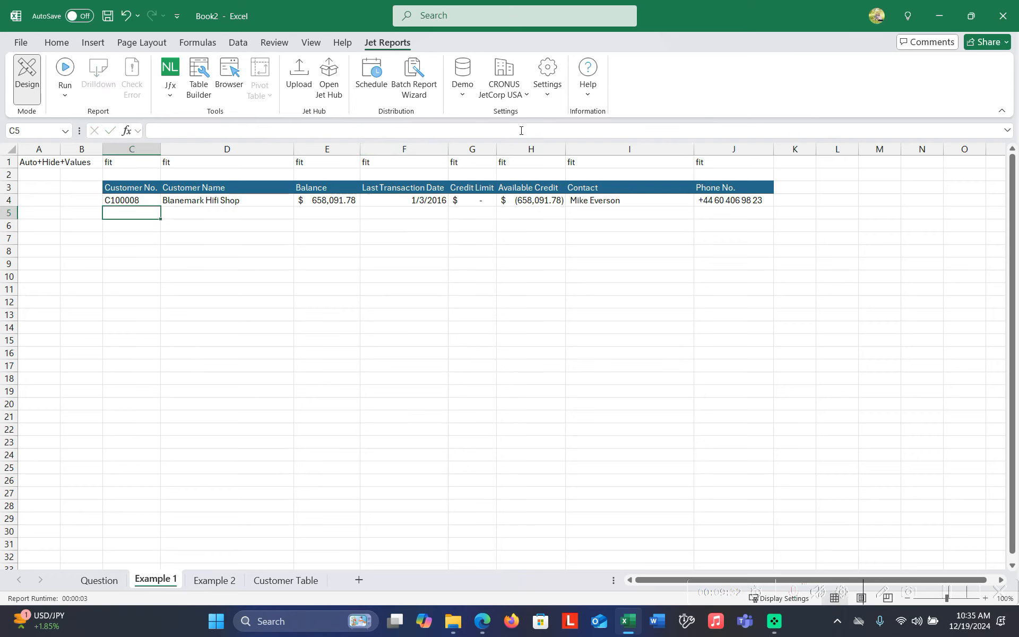
# Step: Run the report with ascending sorting, examine the customer order and transaction dates, and return to design mode
pyautogui.click(64, 72)
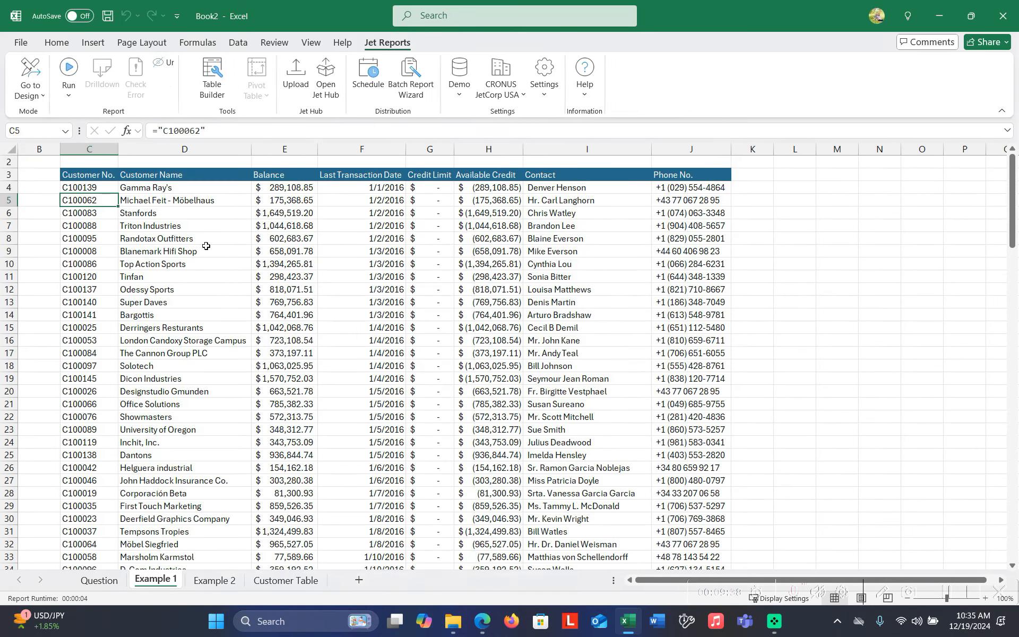
pyautogui.moveTo(91, 187); pyautogui.dragTo(90, 458)
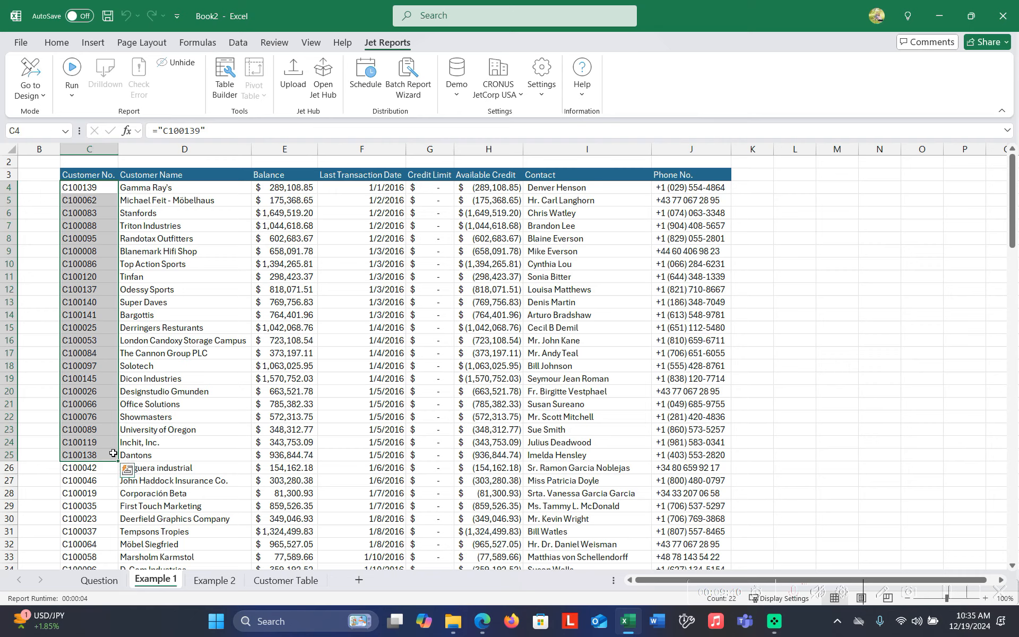
pyautogui.click(392, 189)
pyautogui.scroll(-20, 398, 291)
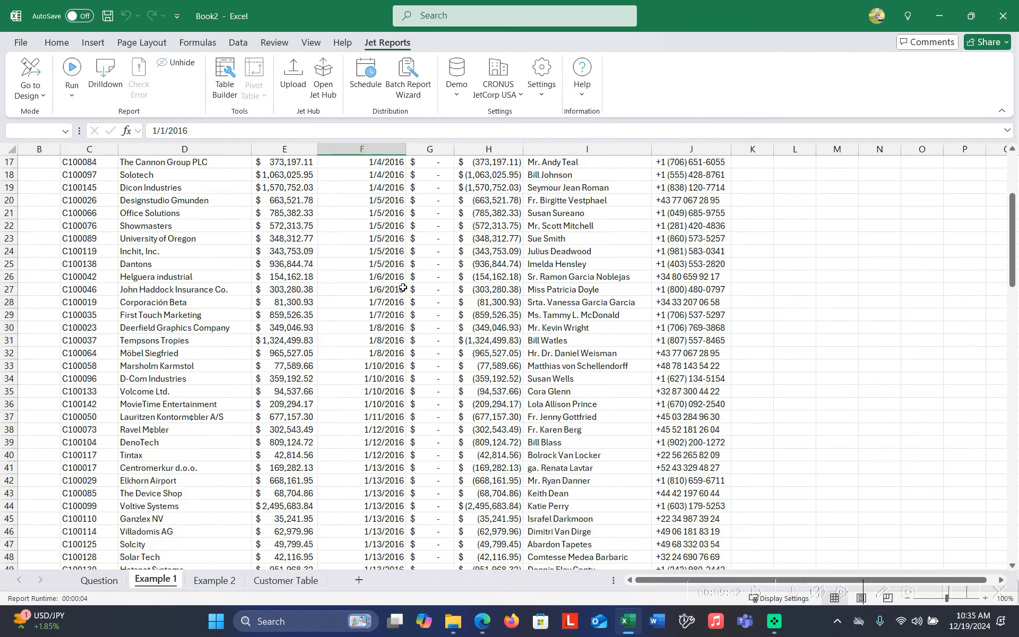
pyautogui.scroll(-18, 399, 292)
pyautogui.scroll(20, 398, 292)
pyautogui.scroll(8, 398, 292)
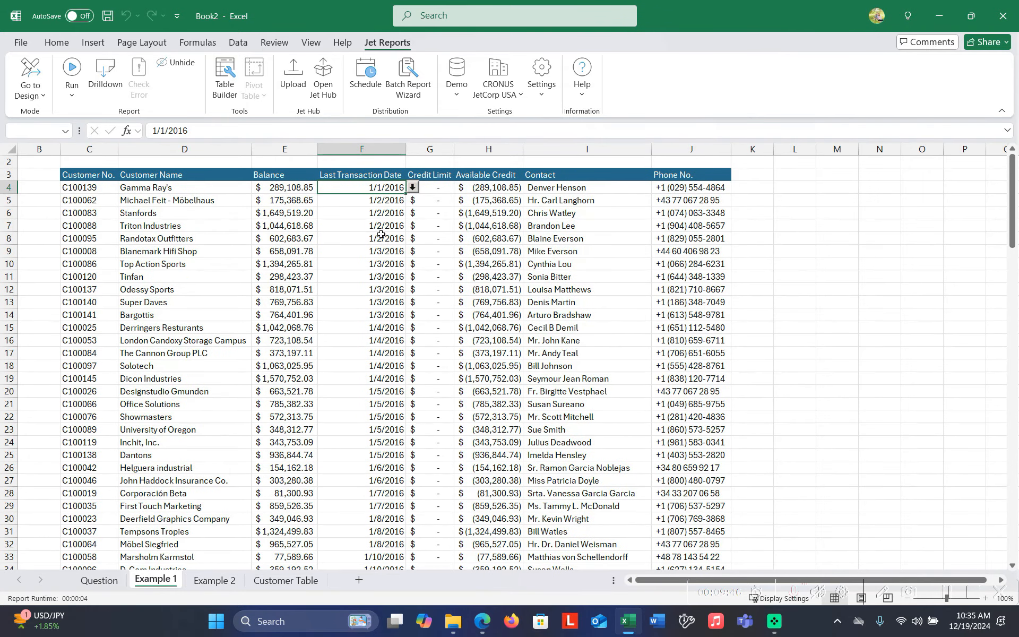
pyautogui.moveTo(93, 187); pyautogui.dragTo(716, 190)
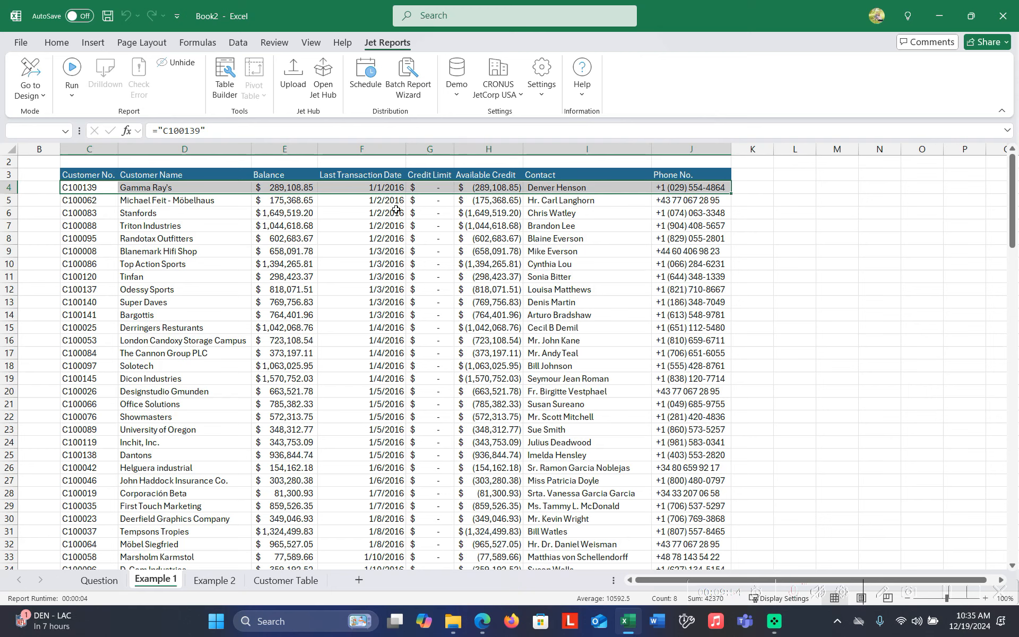
pyautogui.click(30, 74)
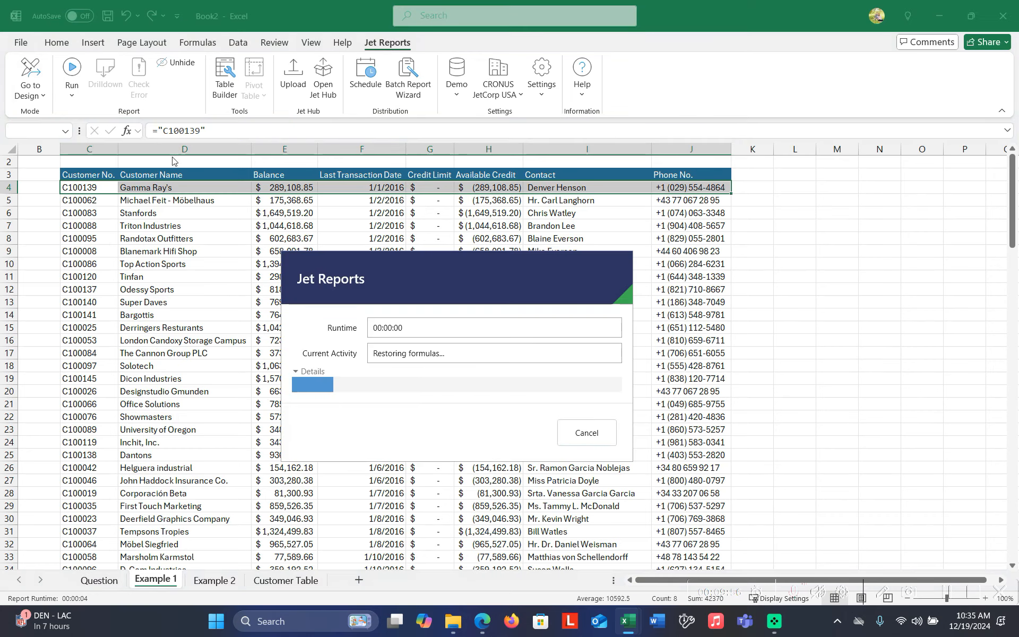
pyautogui.click(409, 129)
pyautogui.write('_')
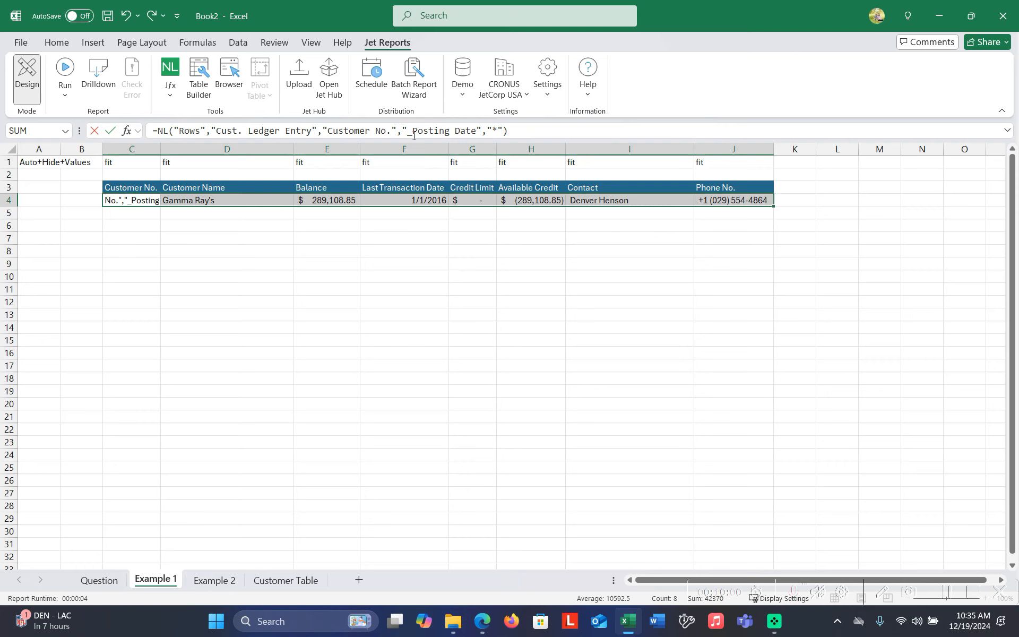
pyautogui.press('Return')
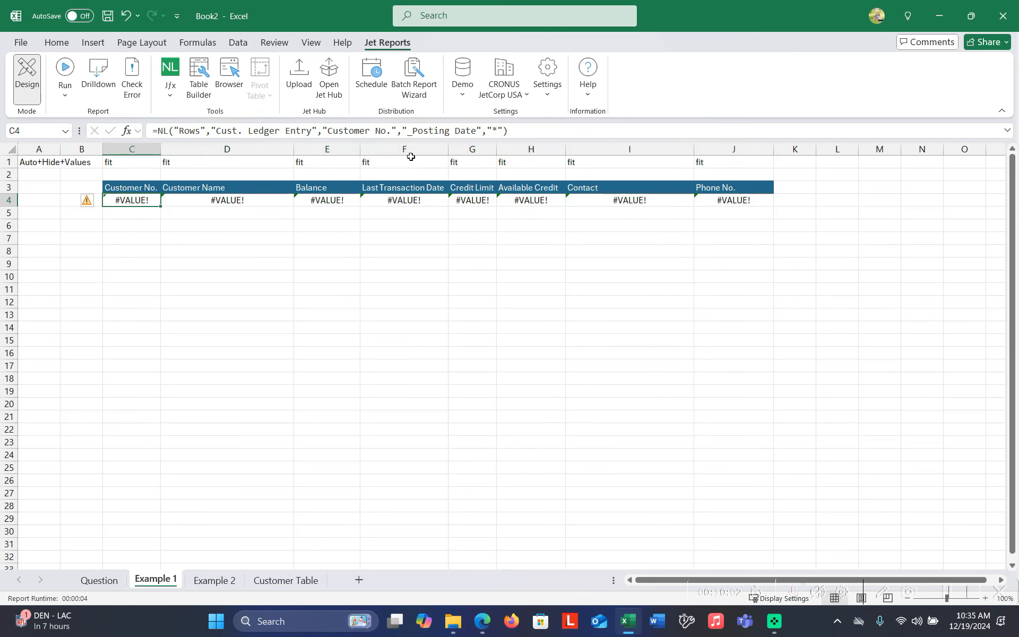
# Step: Set the sort field of the Rows function in cell C4 to -Posting Date for descending order
pyautogui.click(415, 133)
pyautogui.press('BackSpace')
pyautogui.write('-')
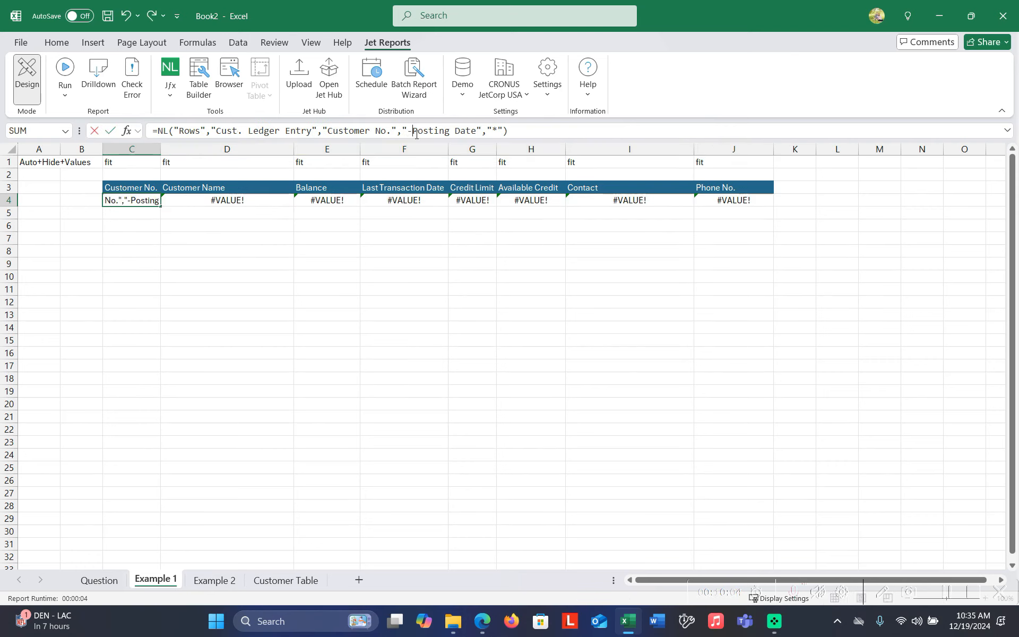
pyautogui.press('Tab')
# Step: Set the sort field of the Last Transaction Date function in cell F4 to -Posting Date and run the report
pyautogui.press('Tab')
pyautogui.press('Tab')
pyautogui.press('Tab')
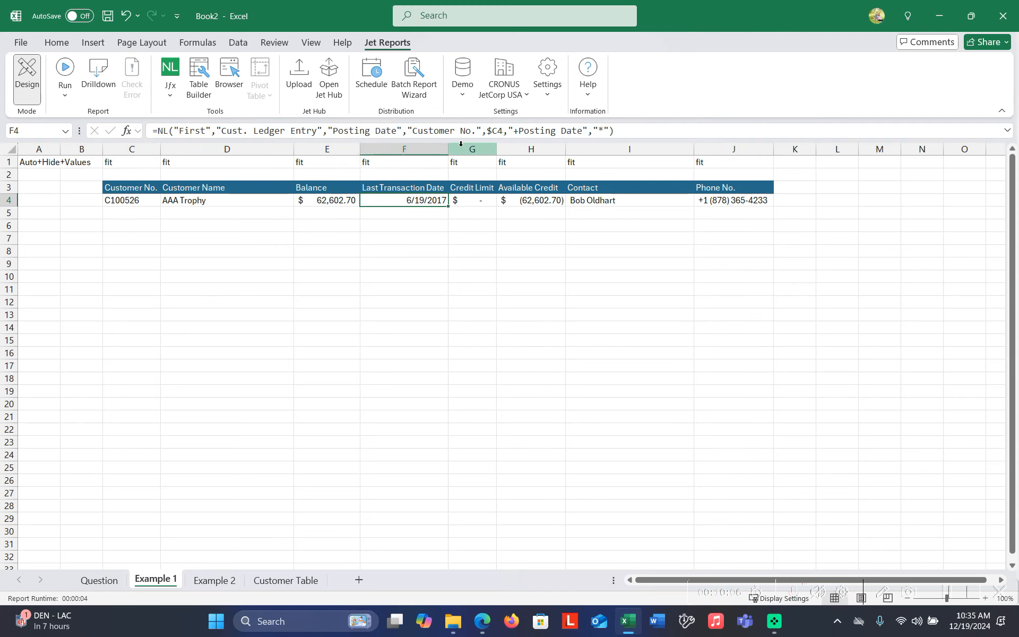
pyautogui.click(428, 197)
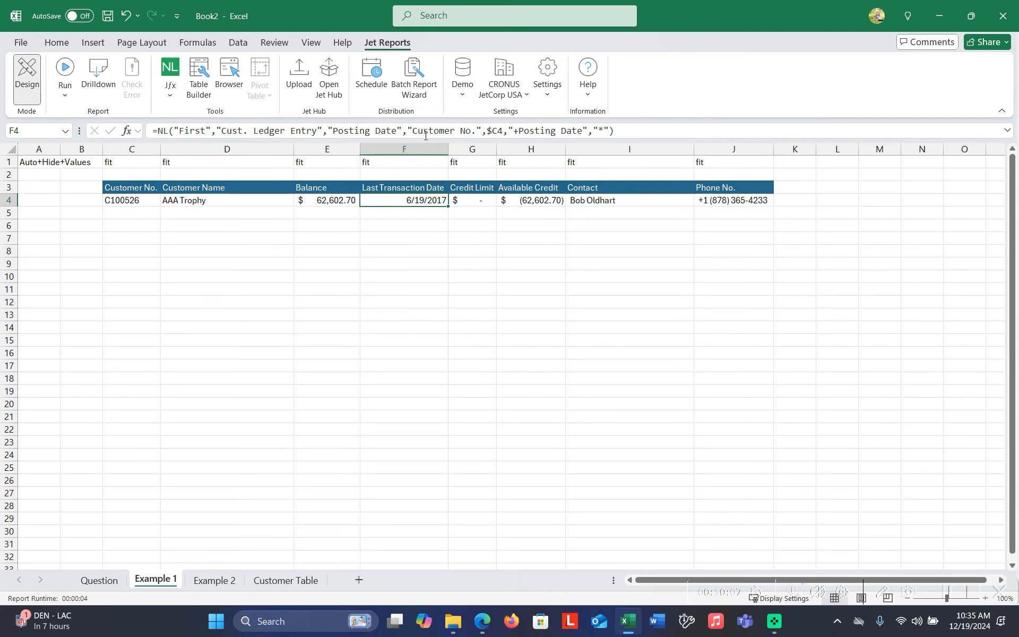
pyautogui.click(517, 131)
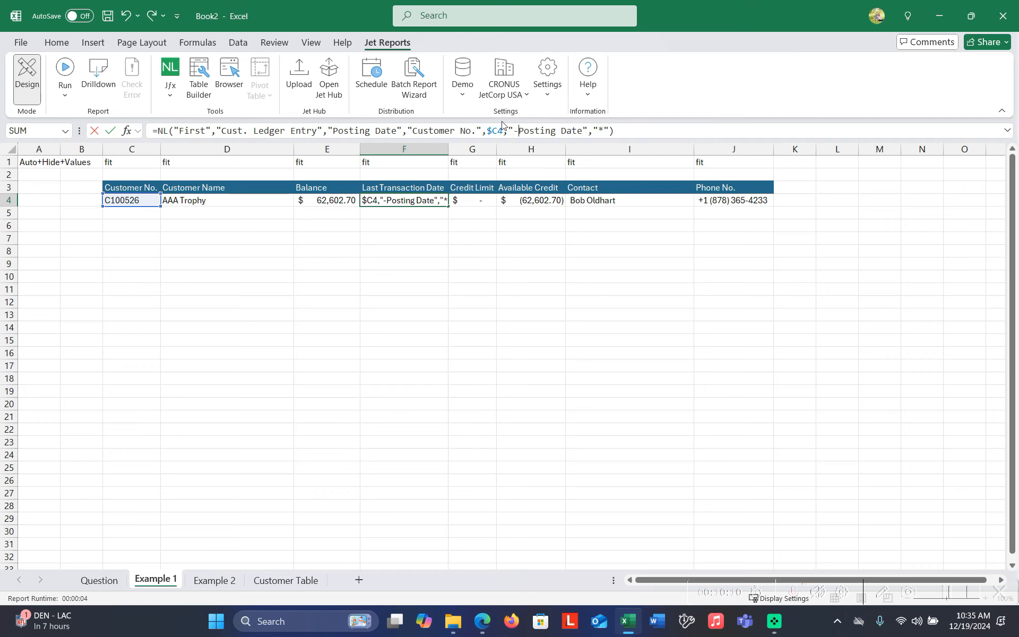
pyautogui.press('Return')
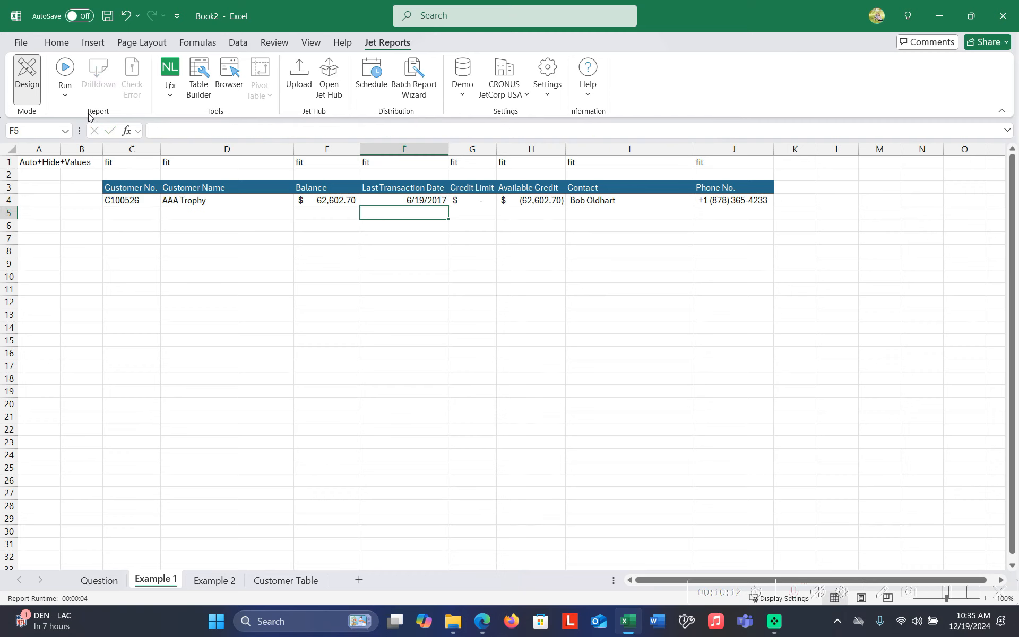
pyautogui.click(65, 71)
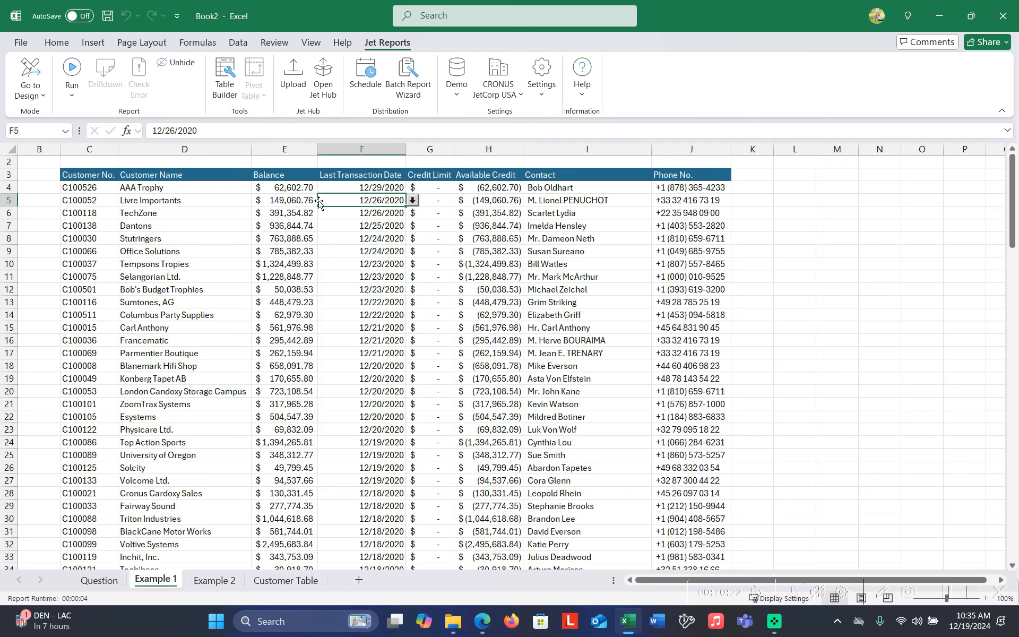
# Step: Return to design mode and select the customer name, balance, credit limit, contact and phone cells in row 4 together to review their functions
pyautogui.click(31, 73)
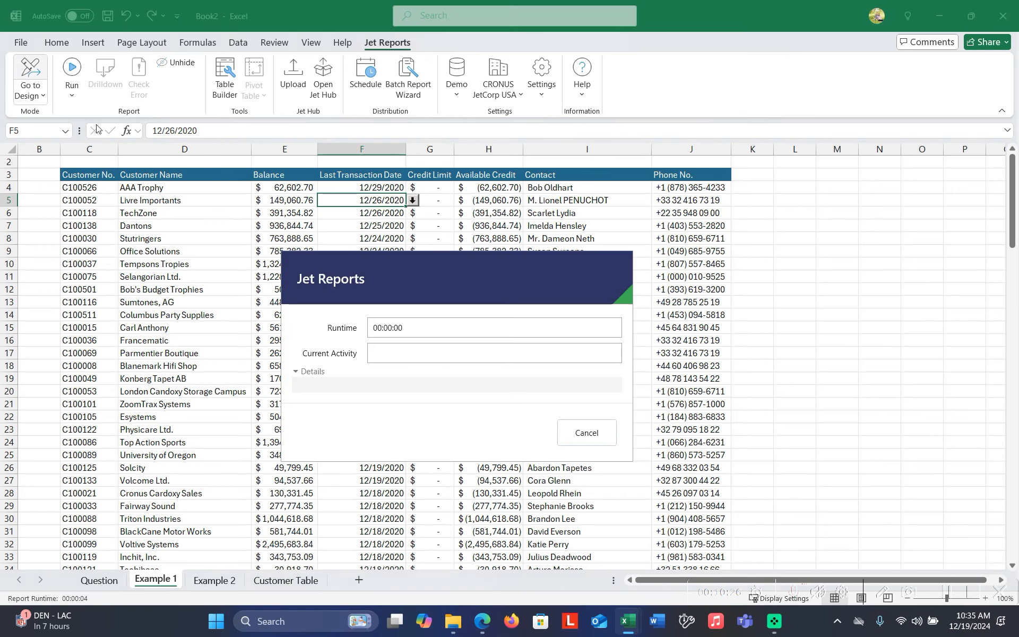
pyautogui.click(210, 201)
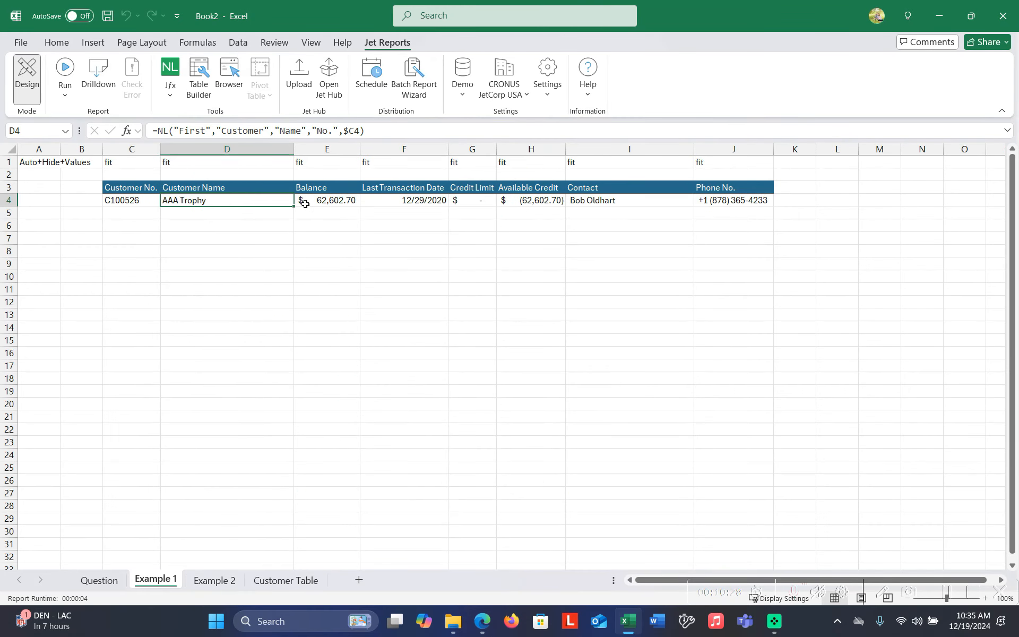
pyautogui.keyDown('ctrl'); pyautogui.click(328, 201); pyautogui.keyUp('ctrl')
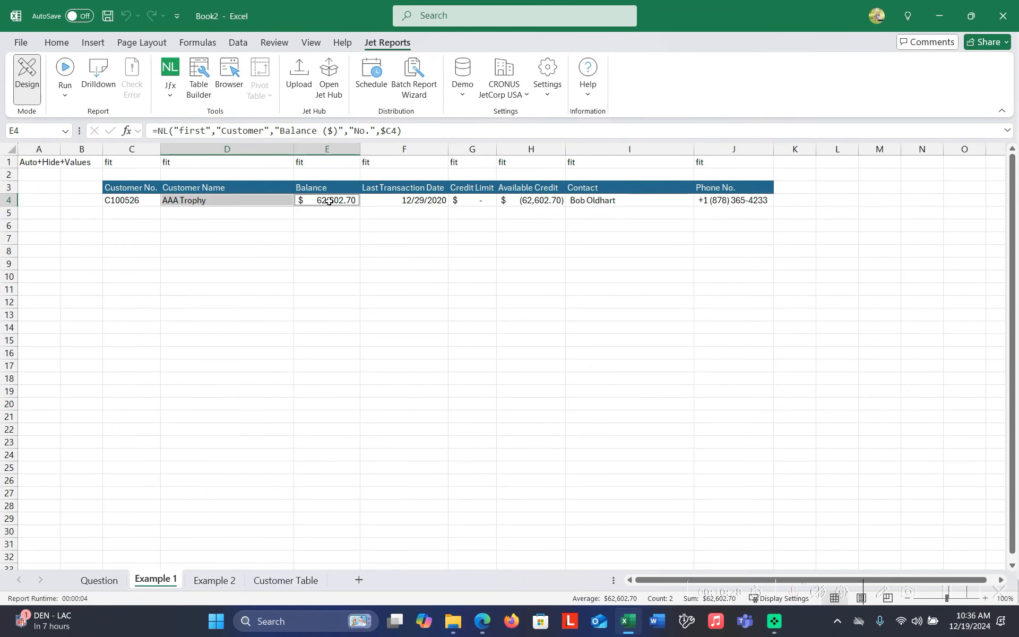
pyautogui.keyDown('ctrl'); pyautogui.click(481, 203); pyautogui.keyUp('ctrl')
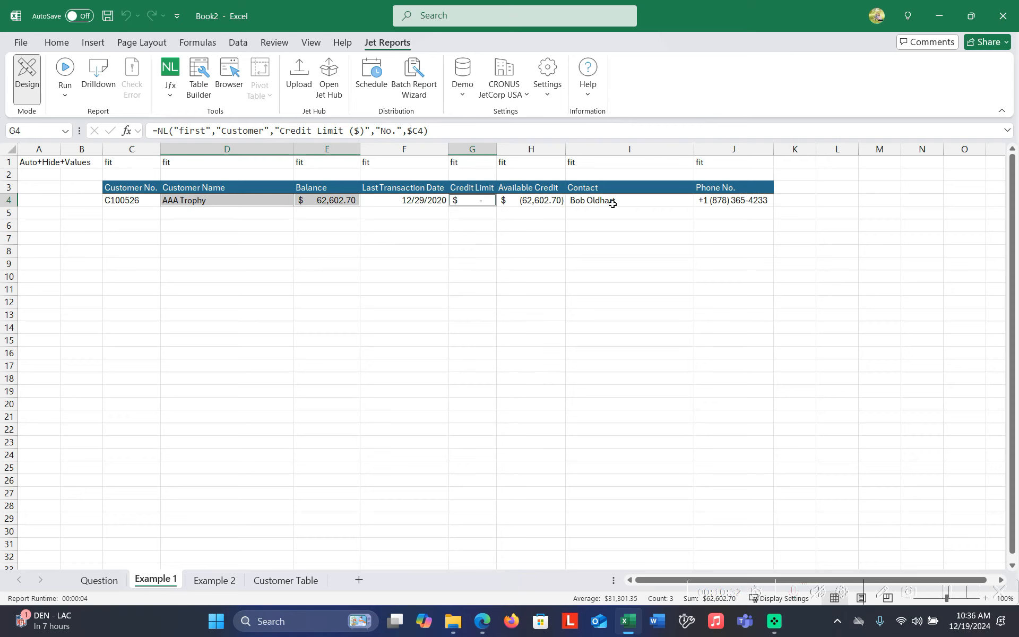
pyautogui.keyDown('ctrl'); pyautogui.click(667, 206); pyautogui.keyUp('ctrl')
pyautogui.keyDown('ctrl'); pyautogui.click(732, 201); pyautogui.keyUp('ctrl')
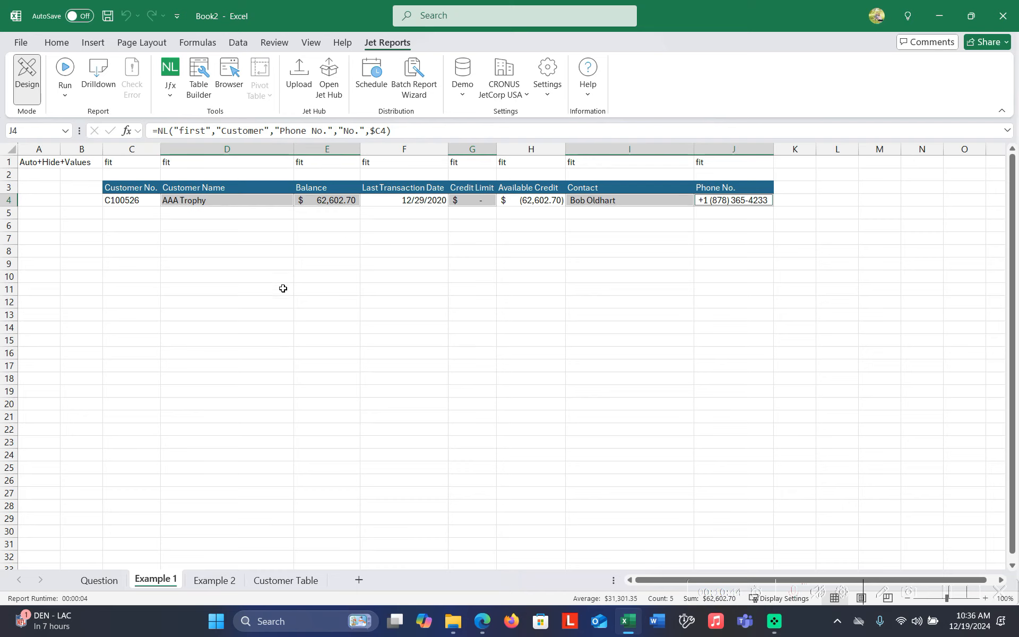
# Step: Run the Example 1 report and examine the No. column on the Customer Table sheet, selecting its first block of customer numbers
pyautogui.click(140, 202)
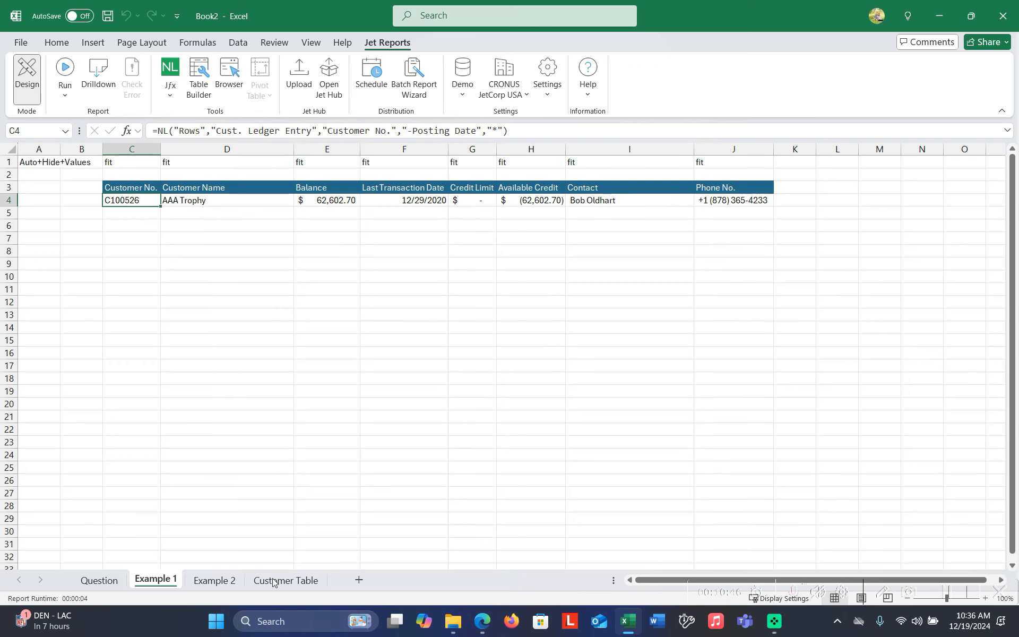
pyautogui.click(65, 74)
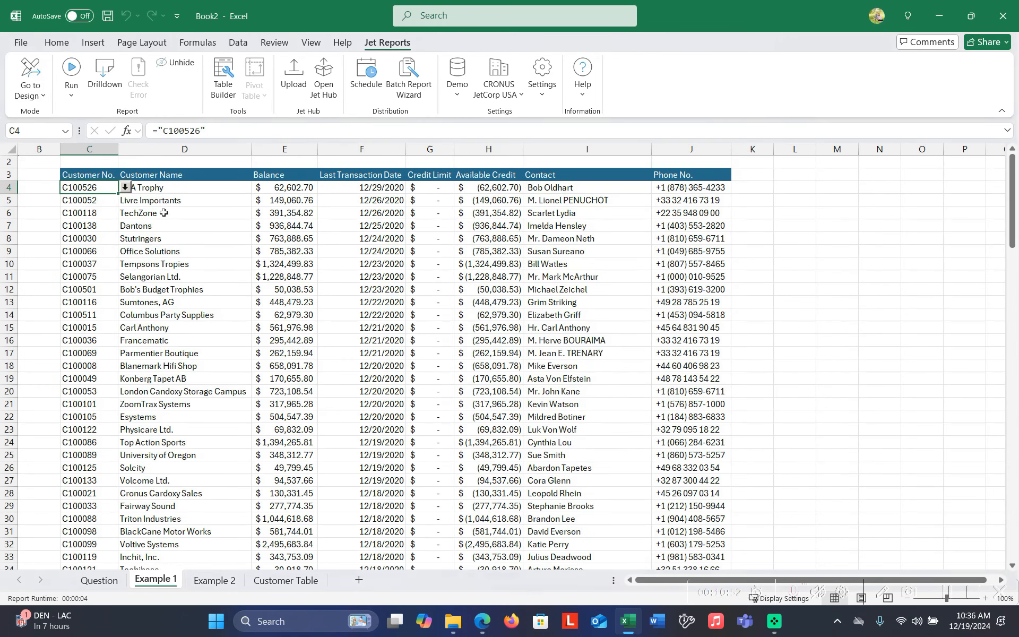
pyautogui.click(167, 187)
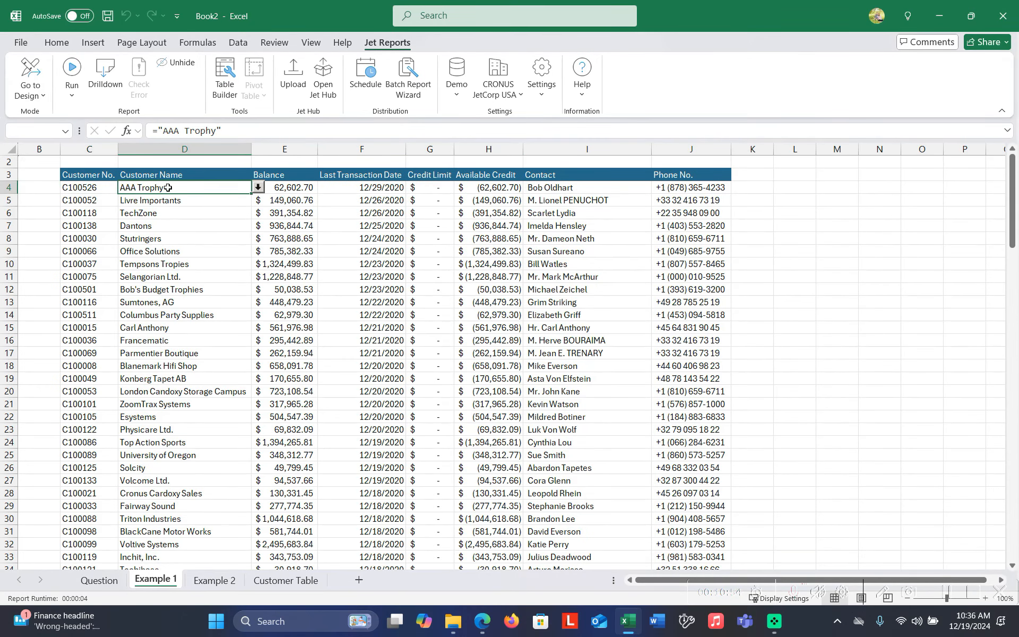
pyautogui.click(297, 584)
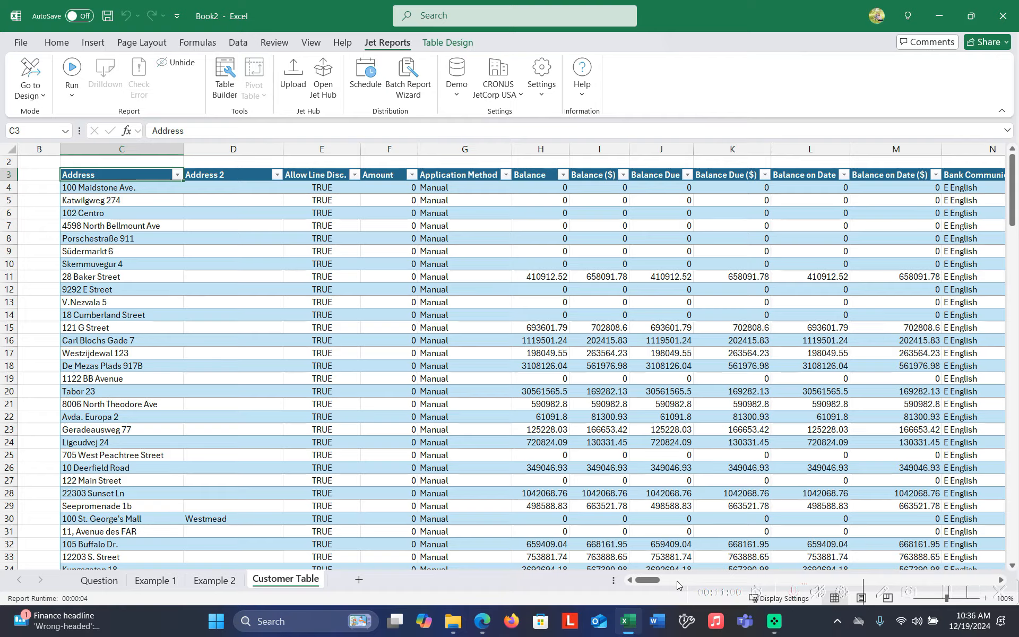
pyautogui.moveTo(649, 581); pyautogui.dragTo(827, 588)
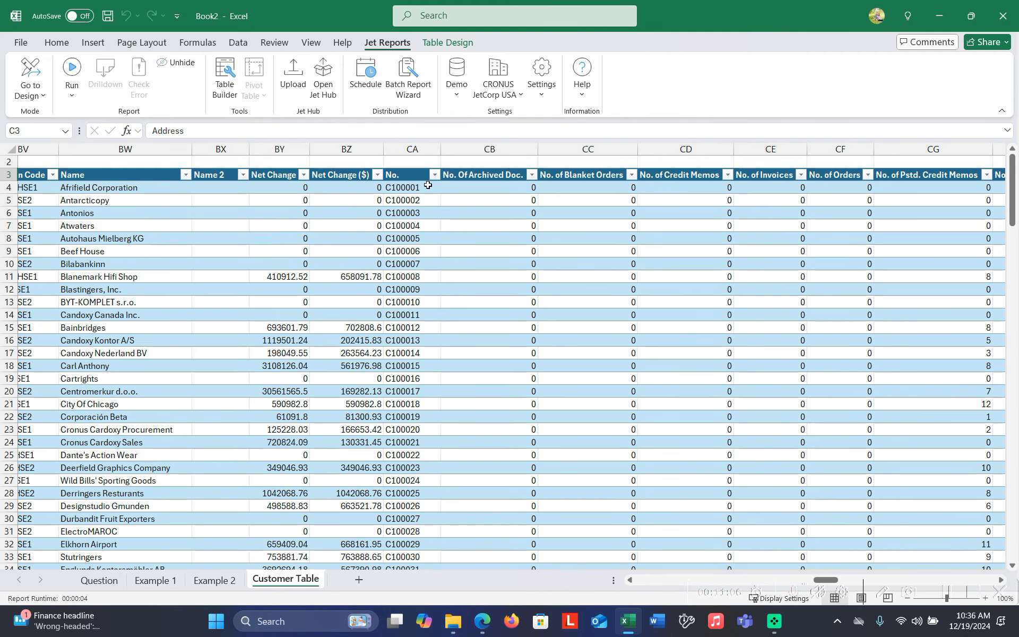
pyautogui.click(407, 175)
pyautogui.moveTo(416, 188); pyautogui.dragTo(423, 442)
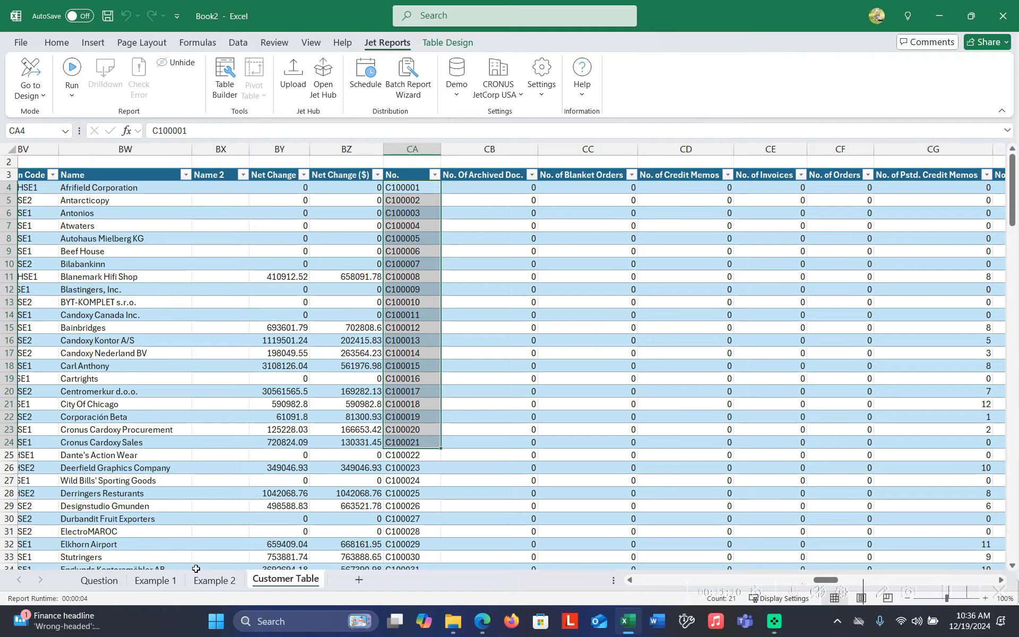
# Step: Compare the balance and customer number of the first report row on Example 1 with the No. column on Customer Table
pyautogui.click(156, 581)
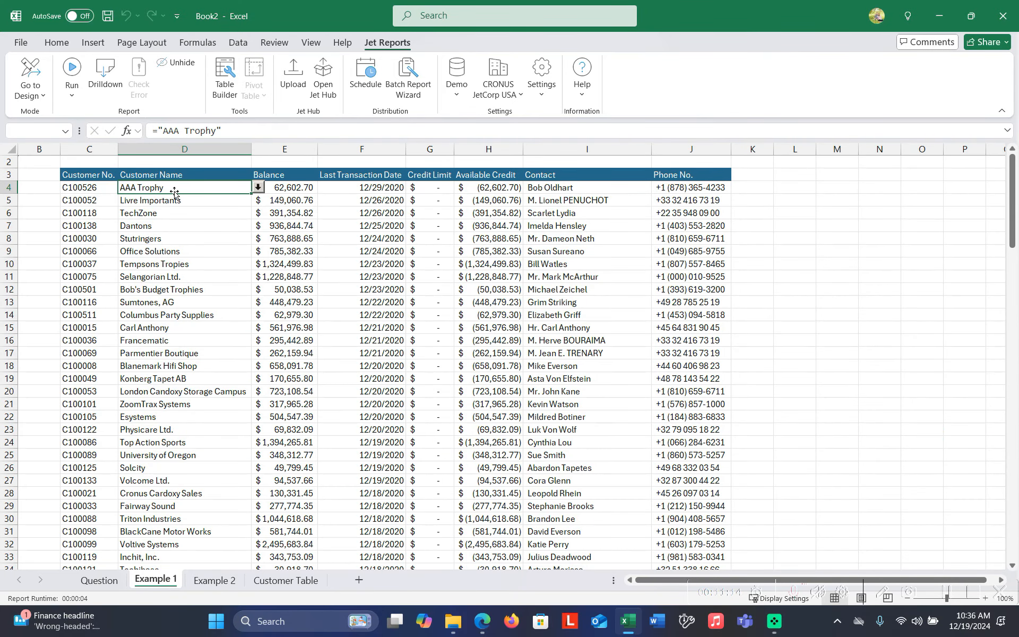
pyautogui.click(298, 188)
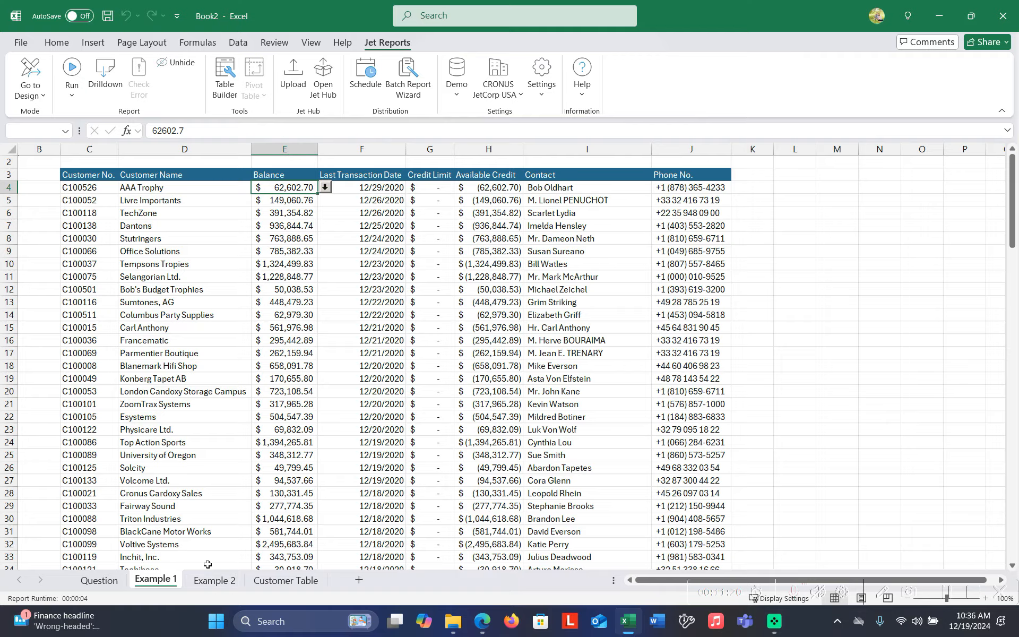
pyautogui.click(285, 580)
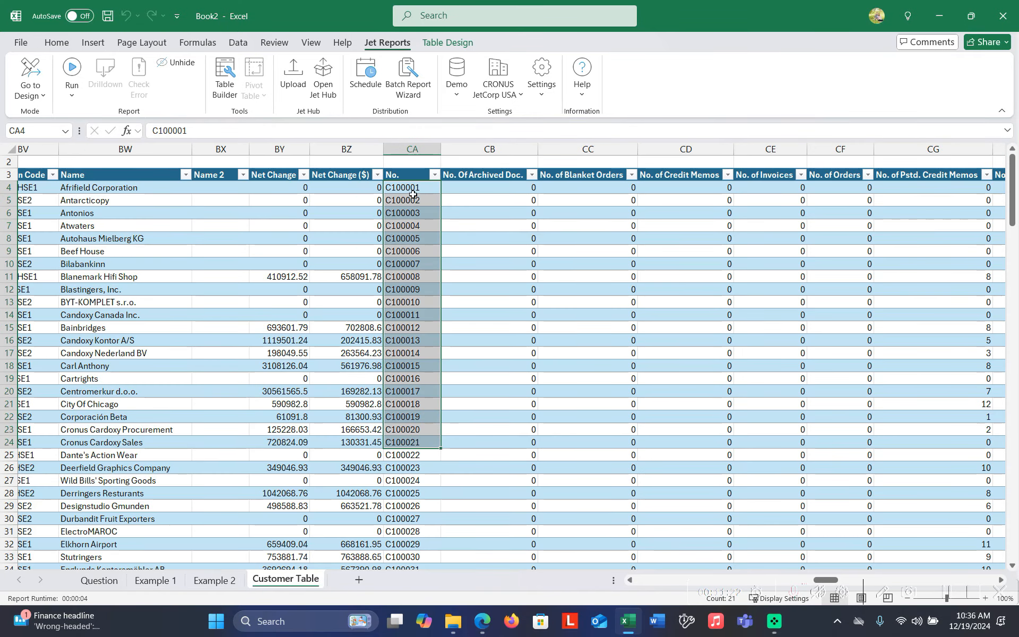
pyautogui.click(155, 580)
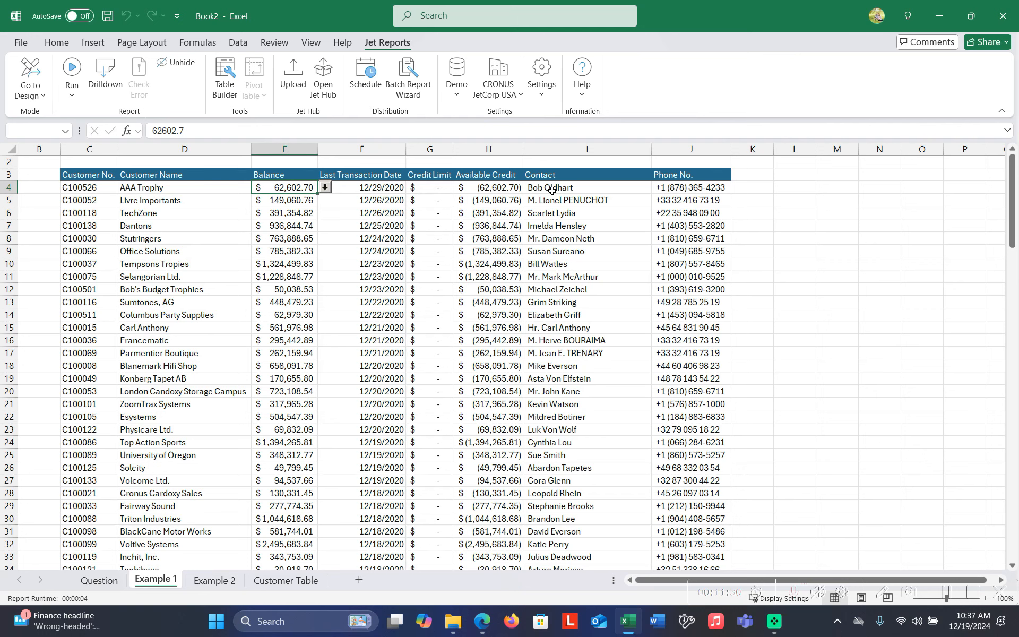
pyautogui.click(91, 188)
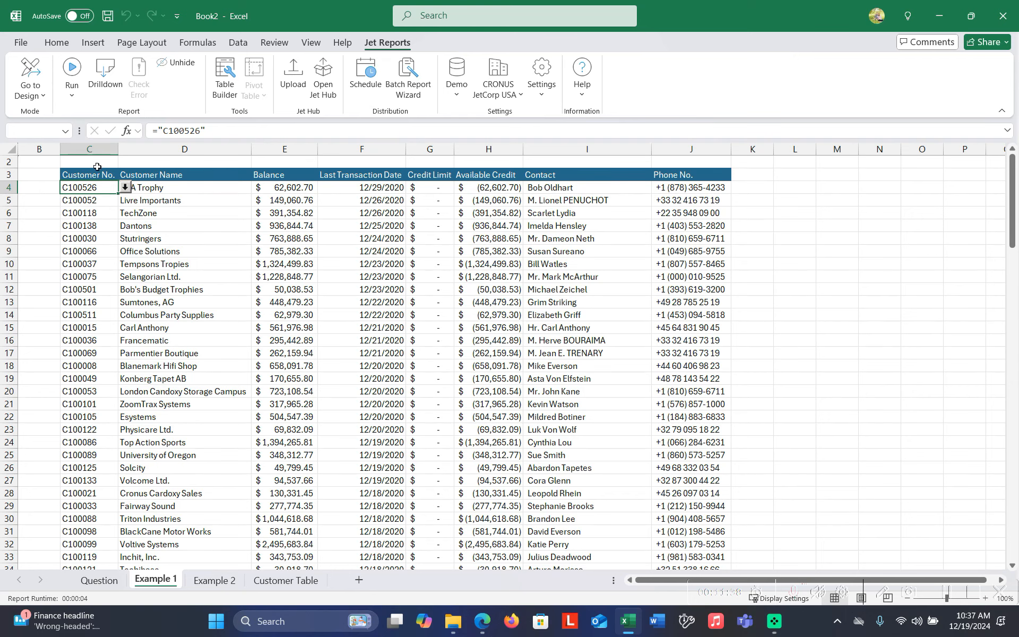
pyautogui.click(286, 580)
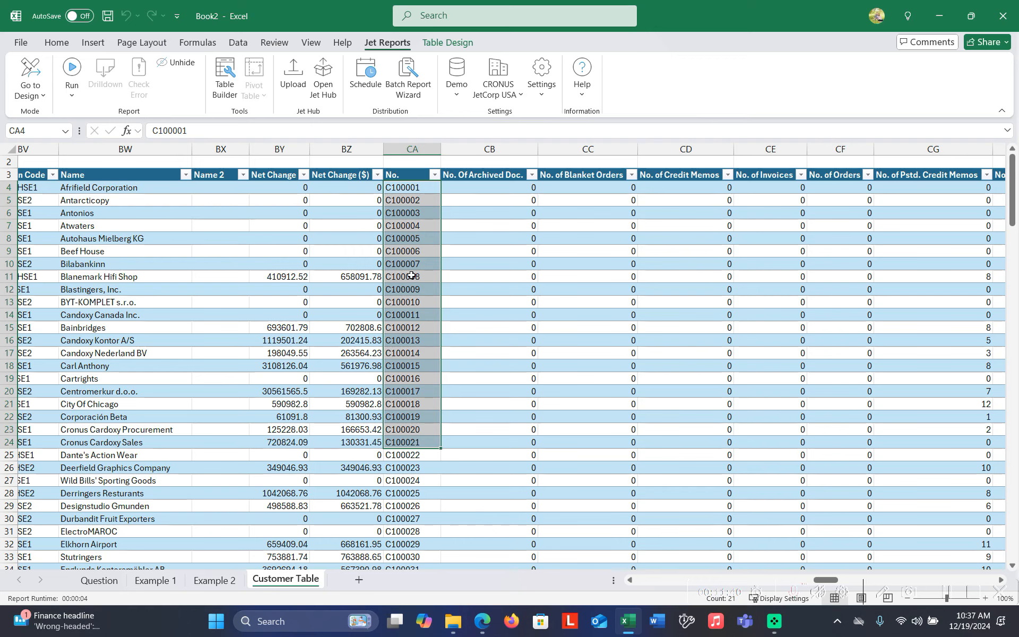
pyautogui.click(155, 580)
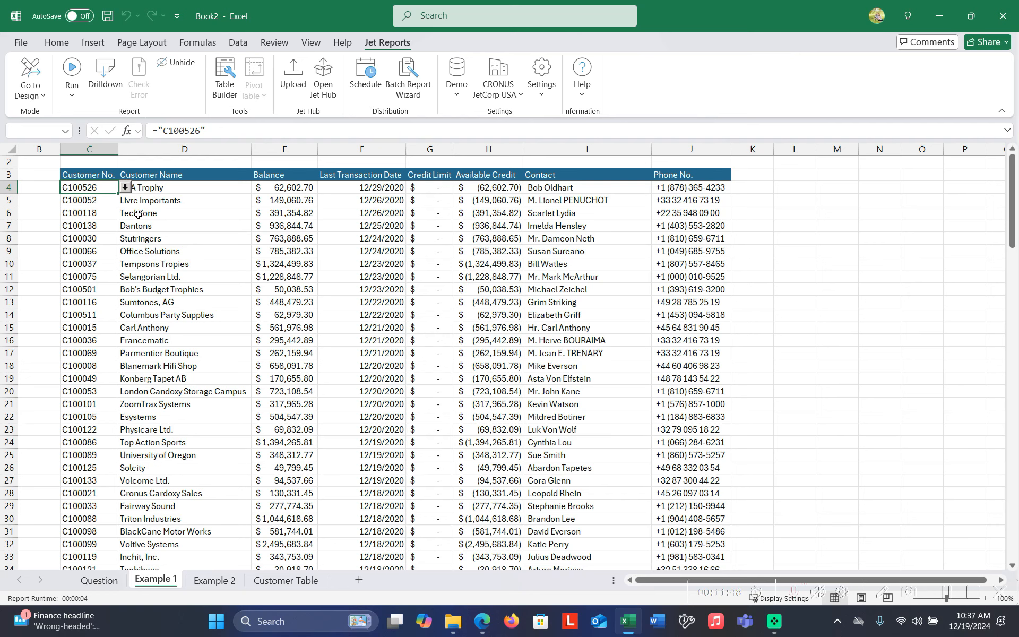
# Step: Select the first customer's name, balance, credit limit, contact and phone cells together, and review the name and balance functions in design mode
pyautogui.click(177, 191)
pyautogui.keyDown('ctrl'); pyautogui.click(266, 188); pyautogui.keyUp('ctrl')
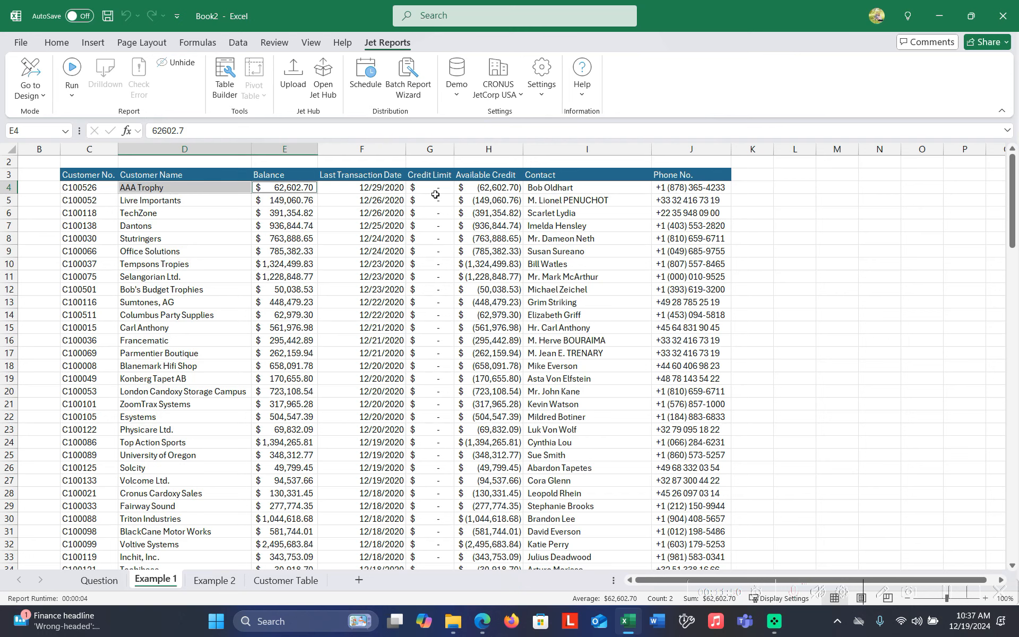
pyautogui.keyDown('ctrl'); pyautogui.click(453, 188); pyautogui.keyUp('ctrl')
pyautogui.keyDown('ctrl'); pyautogui.click(556, 188); pyautogui.keyUp('ctrl')
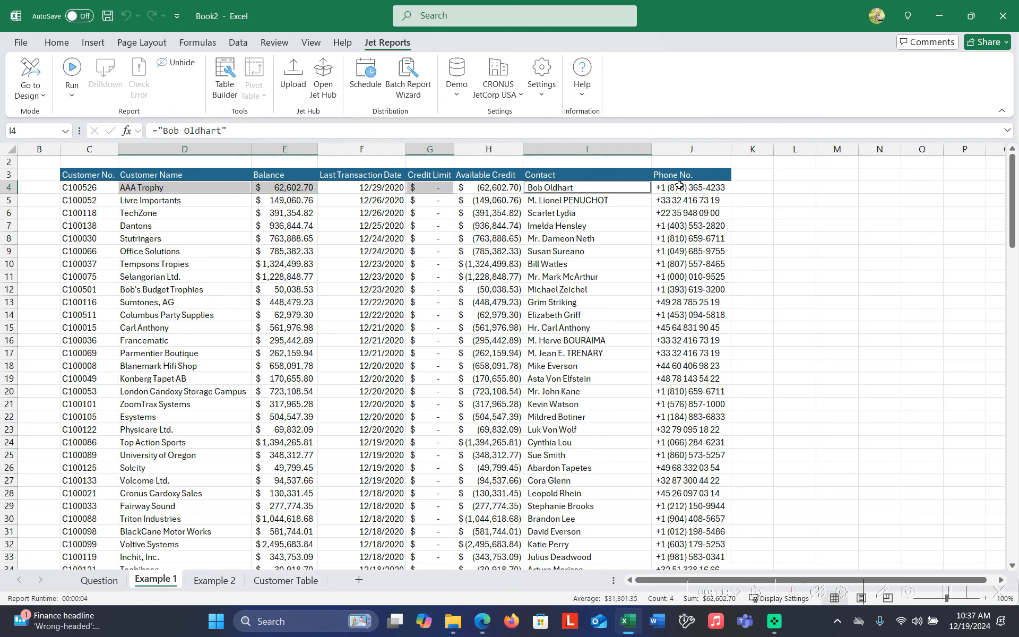
pyautogui.keyDown('ctrl'); pyautogui.click(679, 186); pyautogui.keyUp('ctrl')
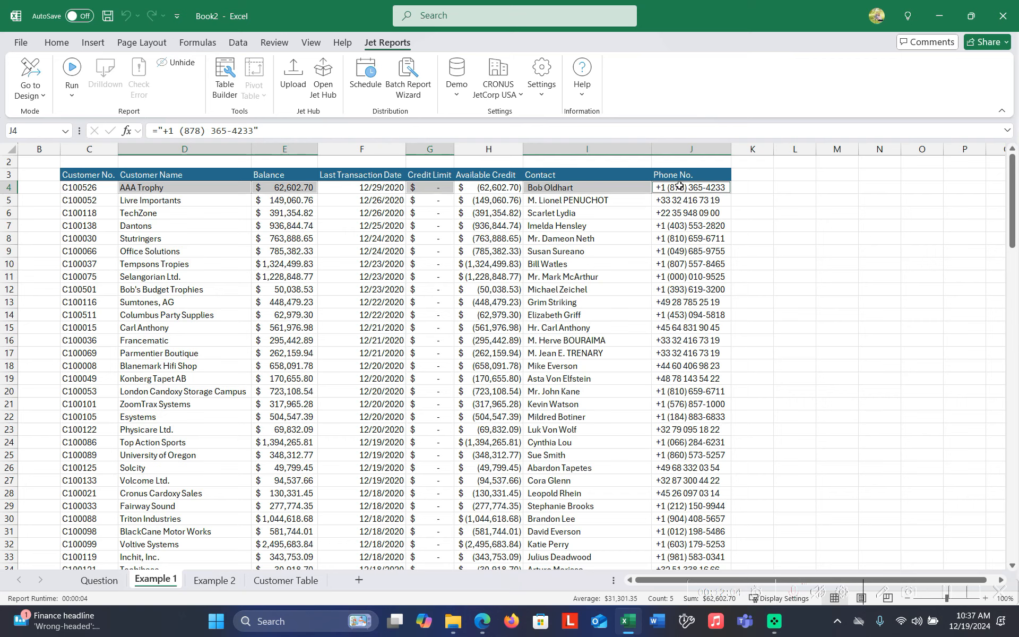
pyautogui.click(30, 74)
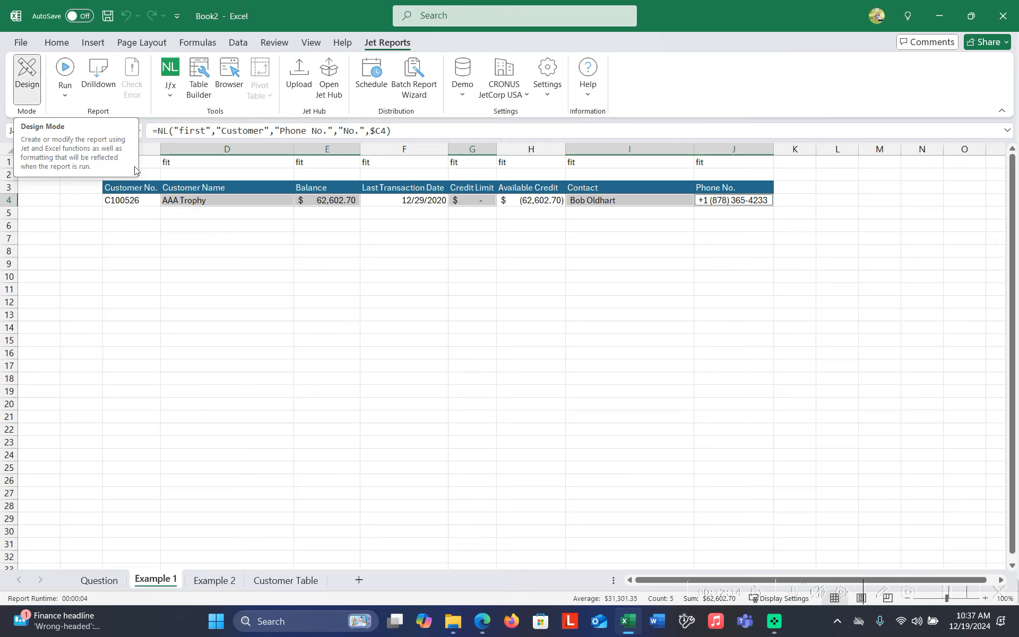
pyautogui.click(225, 200)
pyautogui.click(319, 201)
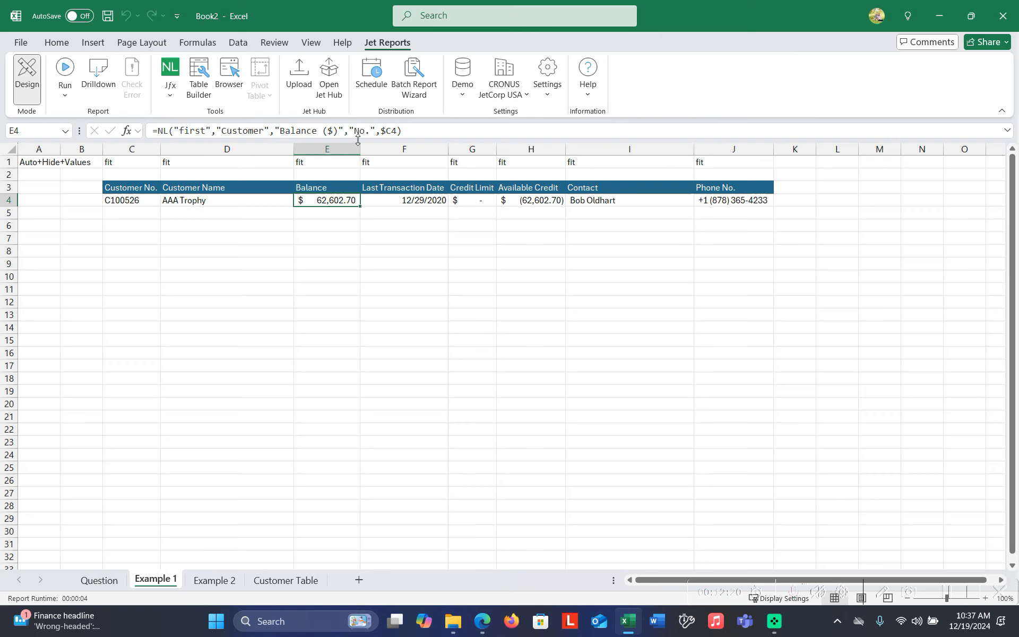
# Step: Insert a blank column before Customer Name on the Example 2 sheet and widen it slightly
pyautogui.click(213, 573)
pyautogui.click(207, 150)
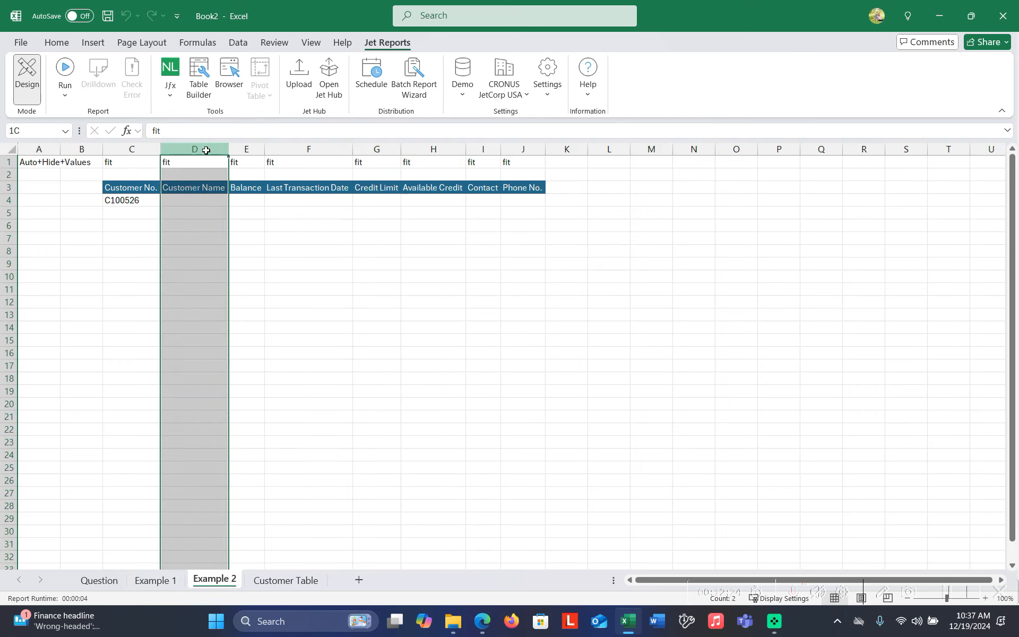
pyautogui.rightClick(207, 153)
pyautogui.click(242, 284)
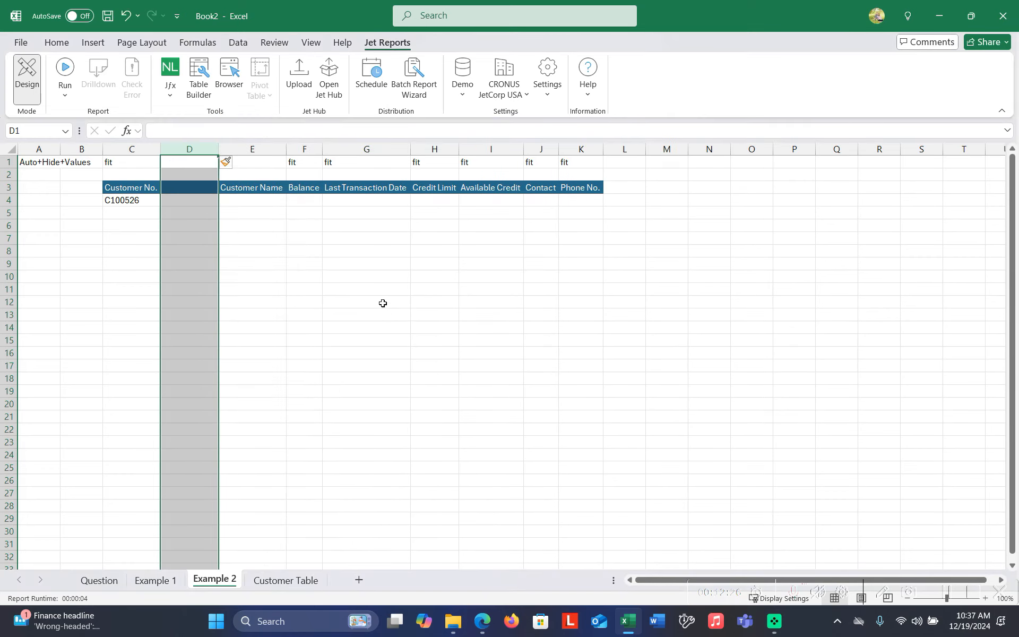
pyautogui.moveTo(218, 149); pyautogui.dragTo(242, 149)
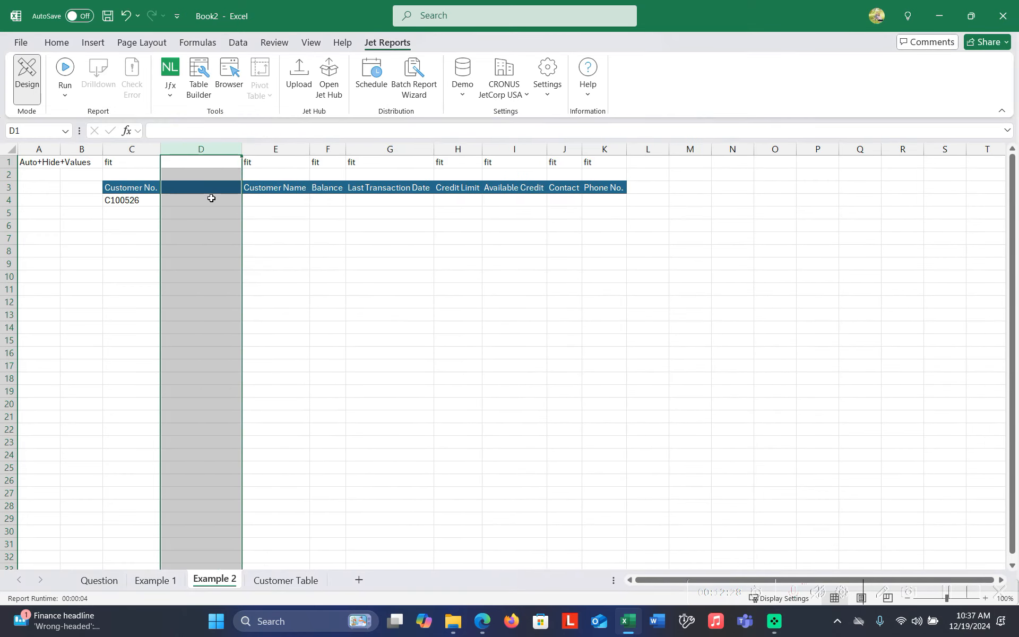
# Step: Enter the header Customer Key in cell D3 of the new column
pyautogui.click(211, 188)
pyautogui.write('Customer Ky')
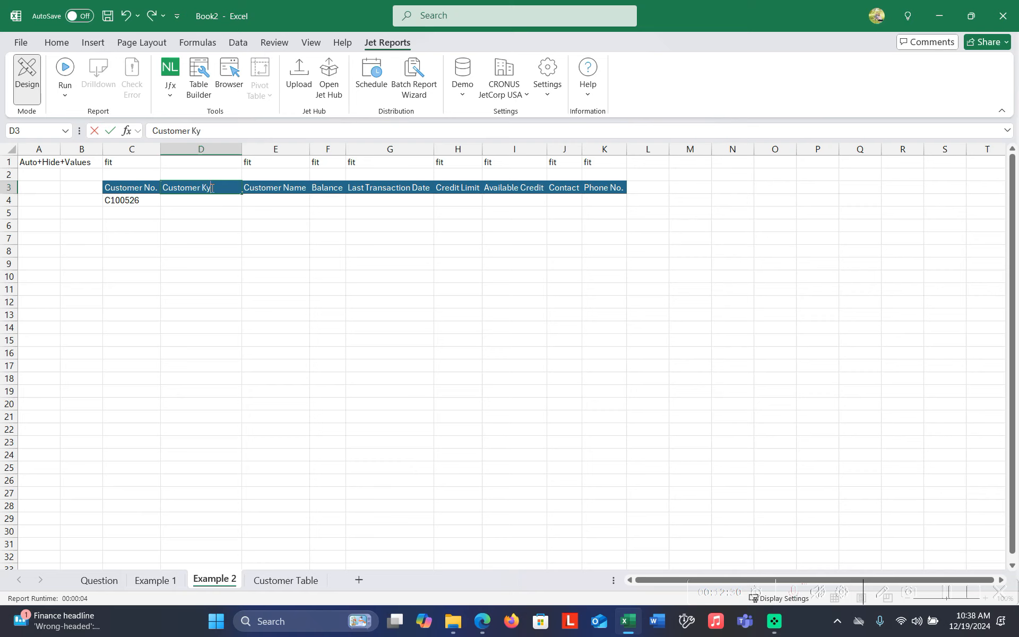
pyautogui.press('Return')
pyautogui.click(212, 188)
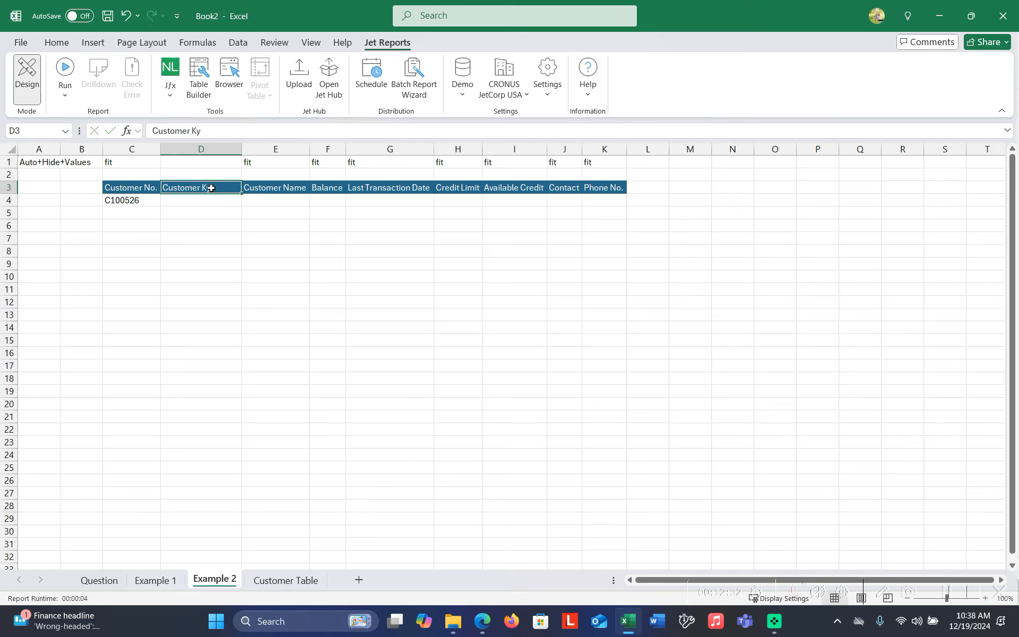
pyautogui.write('Customer Key')
pyautogui.press('Return')
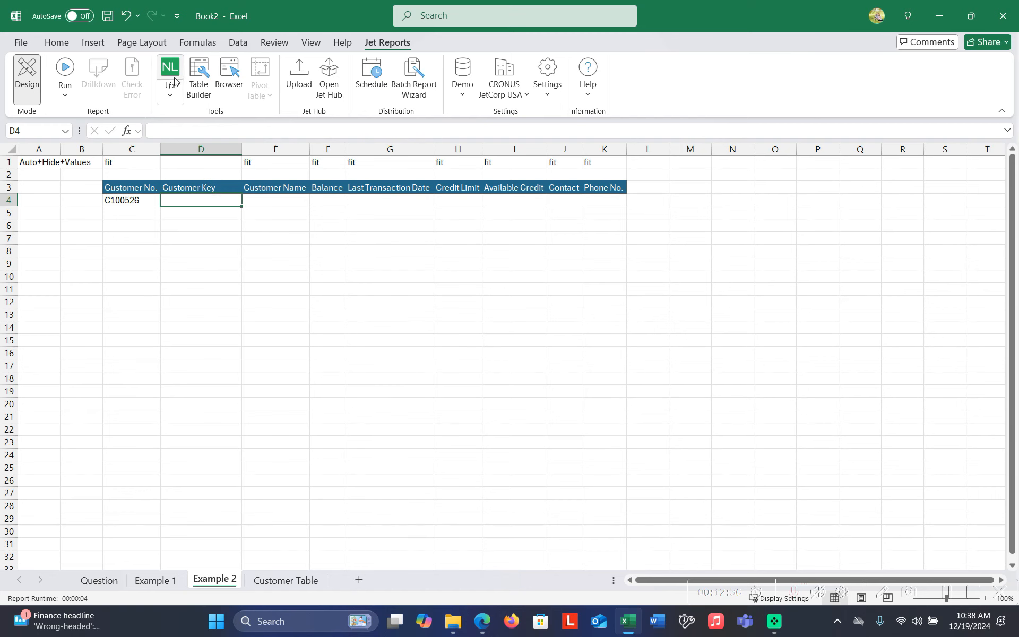
# Step: Start an NL function in cell D4 with First as the What argument and Customer as the table
pyautogui.click(175, 81)
pyautogui.click(723, 259)
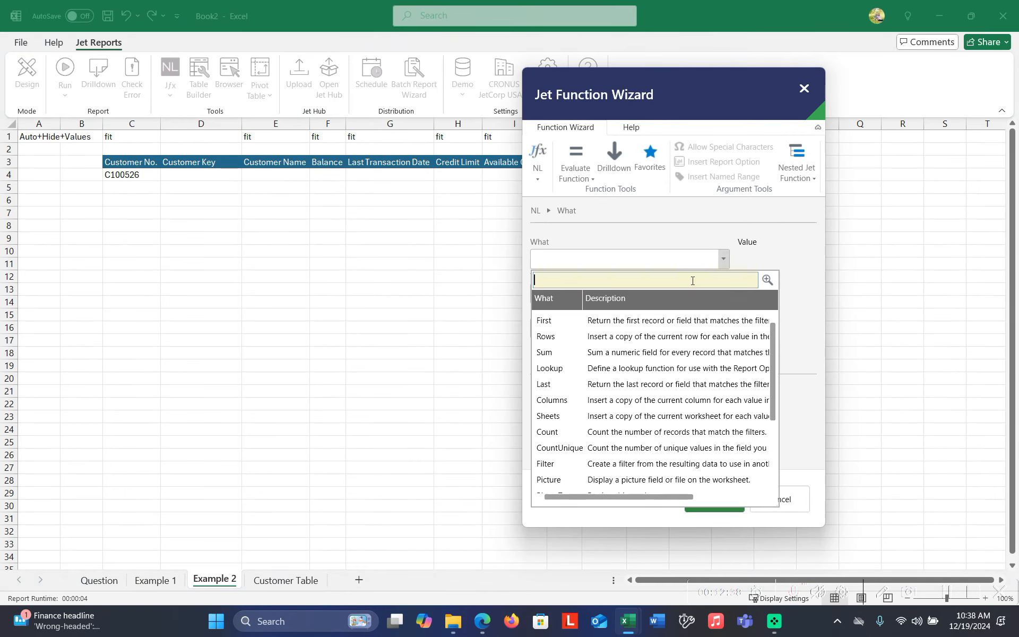
pyautogui.click(642, 319)
pyautogui.click(668, 293)
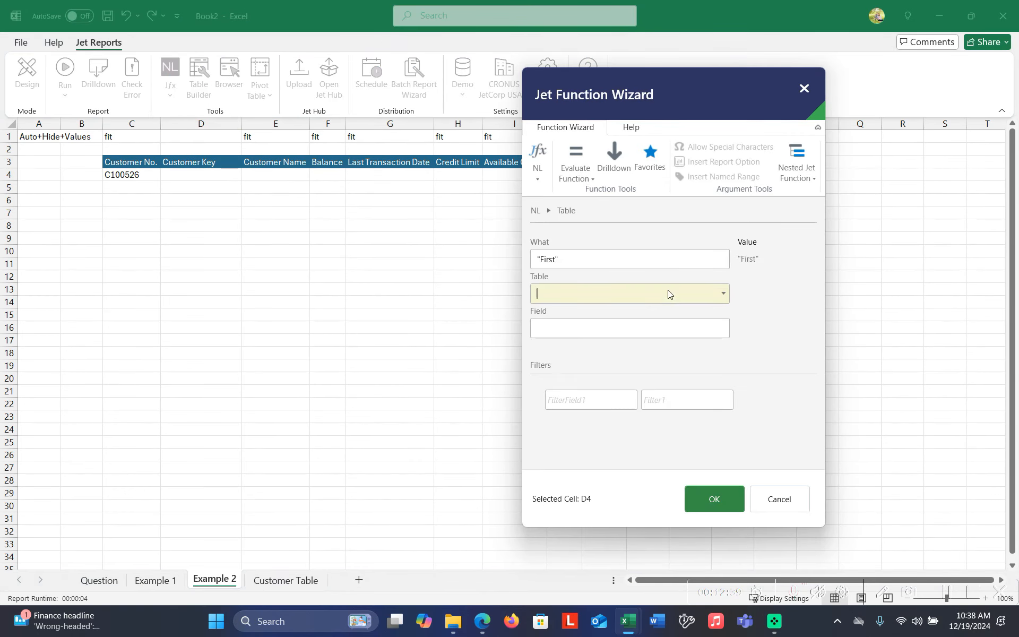
pyautogui.click(724, 294)
pyautogui.write('custom')
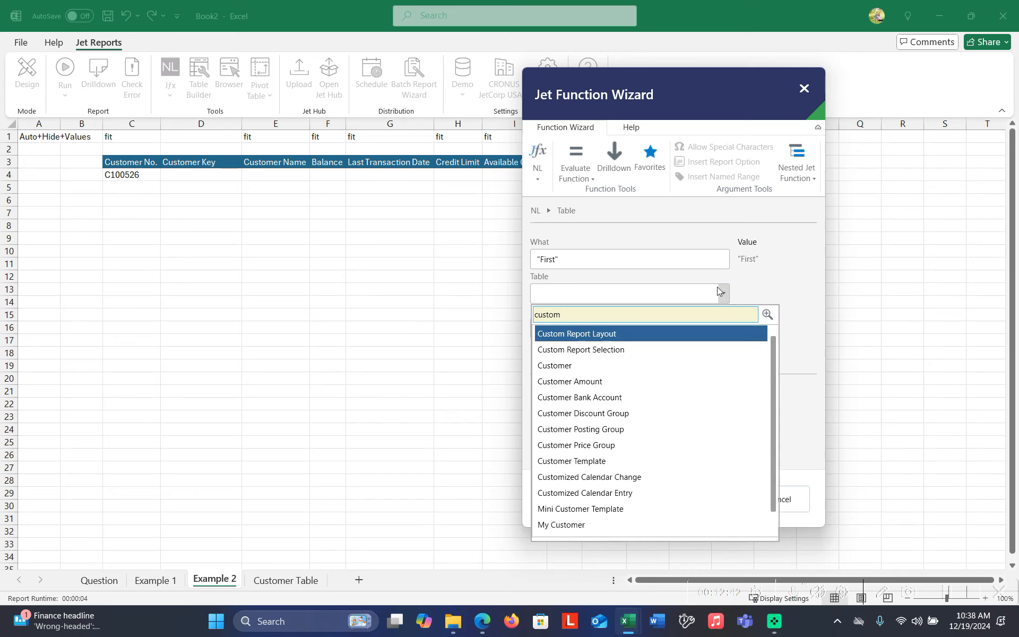
pyautogui.press('Down')
pyautogui.press('Down')
pyautogui.press('Return')
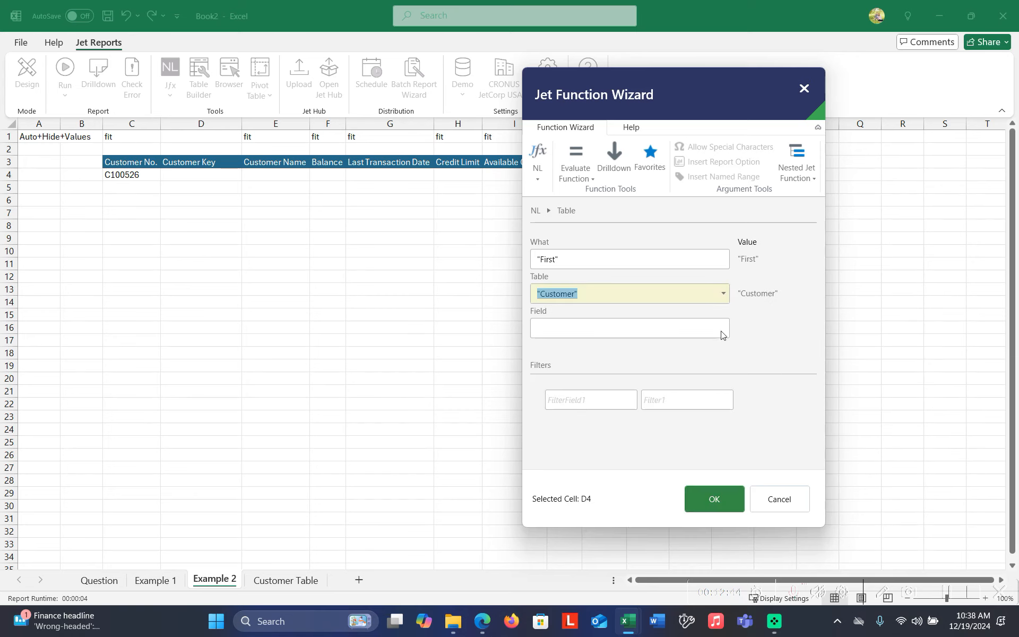
# Step: Filter the NL function by No. equal to $C4, leave its Field argument blank, and insert it in cell D4
pyautogui.click(587, 402)
pyautogui.click(630, 399)
pyautogui.write('no')
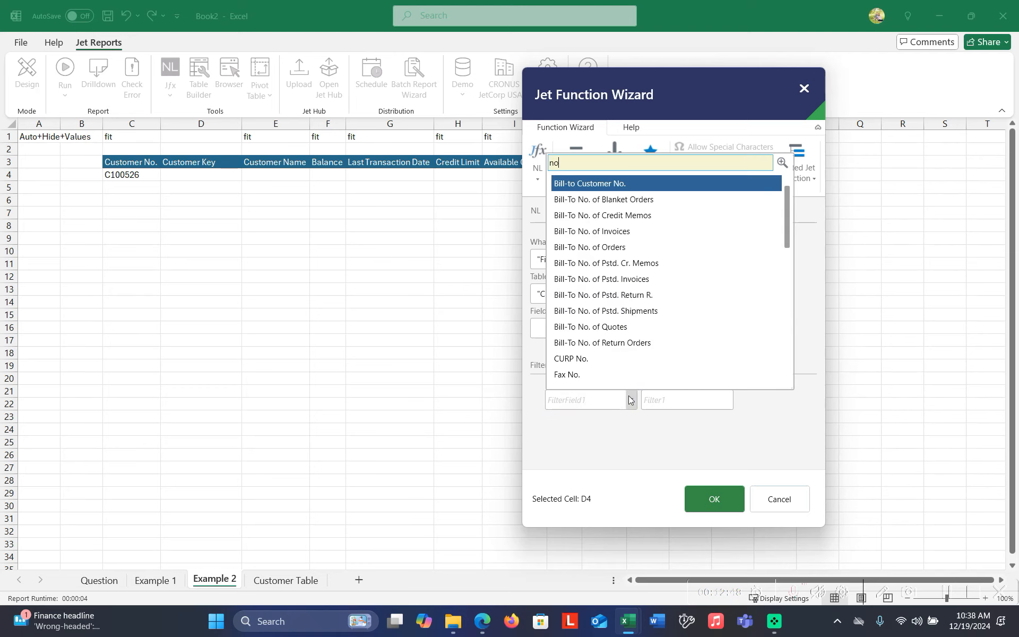
pyautogui.write('.')
pyautogui.press('Return')
pyautogui.click(134, 179)
pyautogui.click(135, 177)
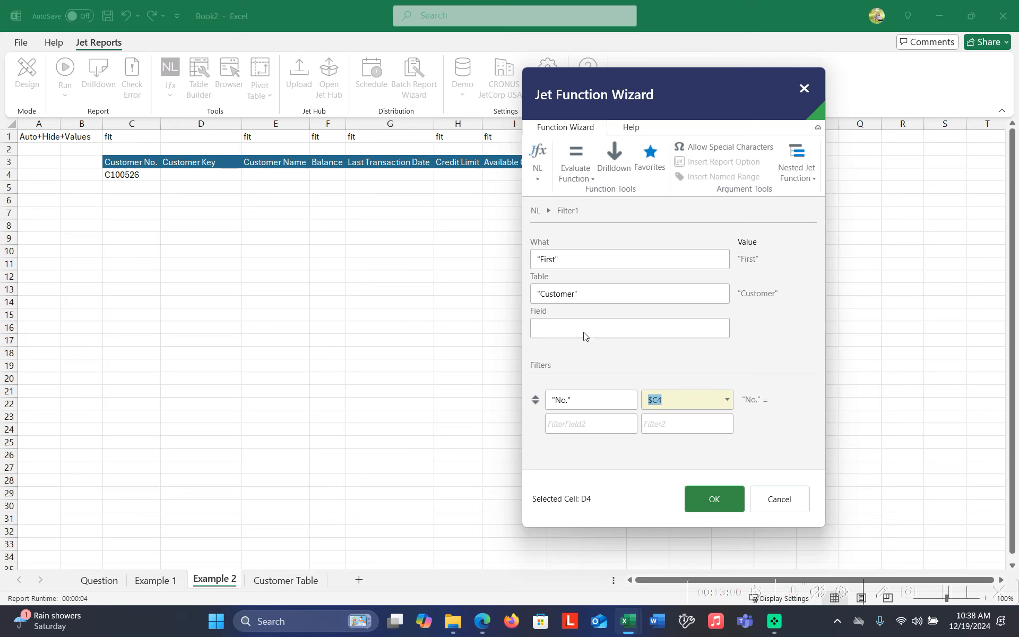
pyautogui.click(709, 502)
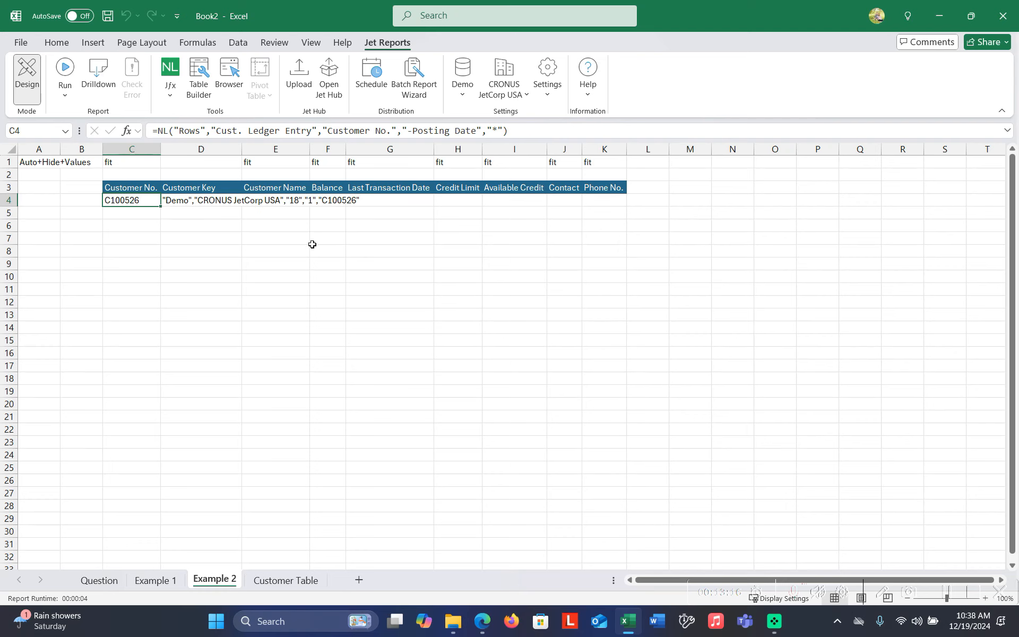
# Step: Compare the balance function on Example 1 with the record key function in cell D4 on Example 2
pyautogui.click(156, 580)
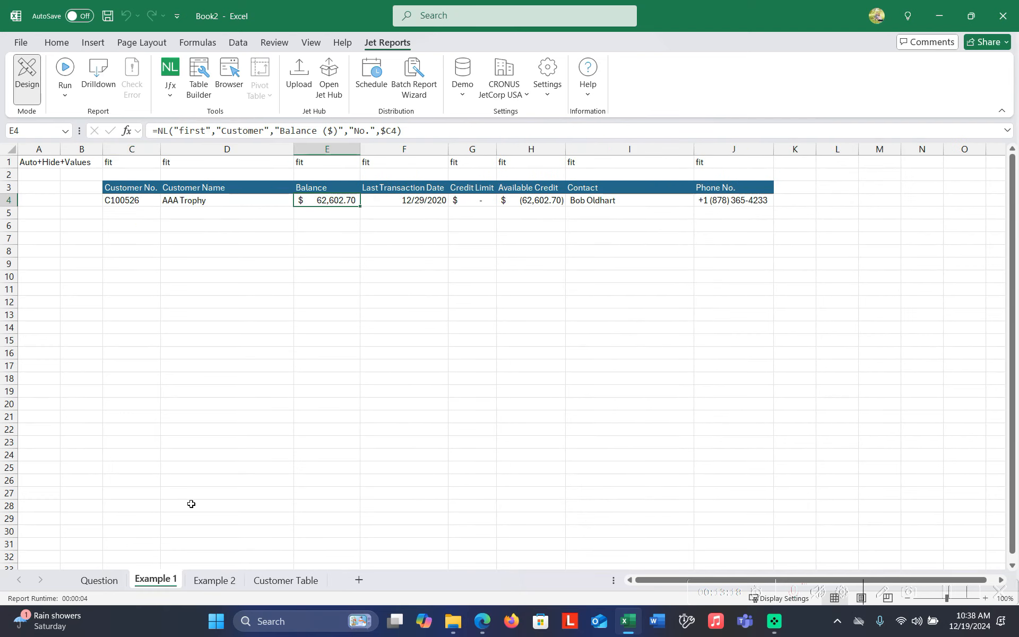
pyautogui.click(213, 581)
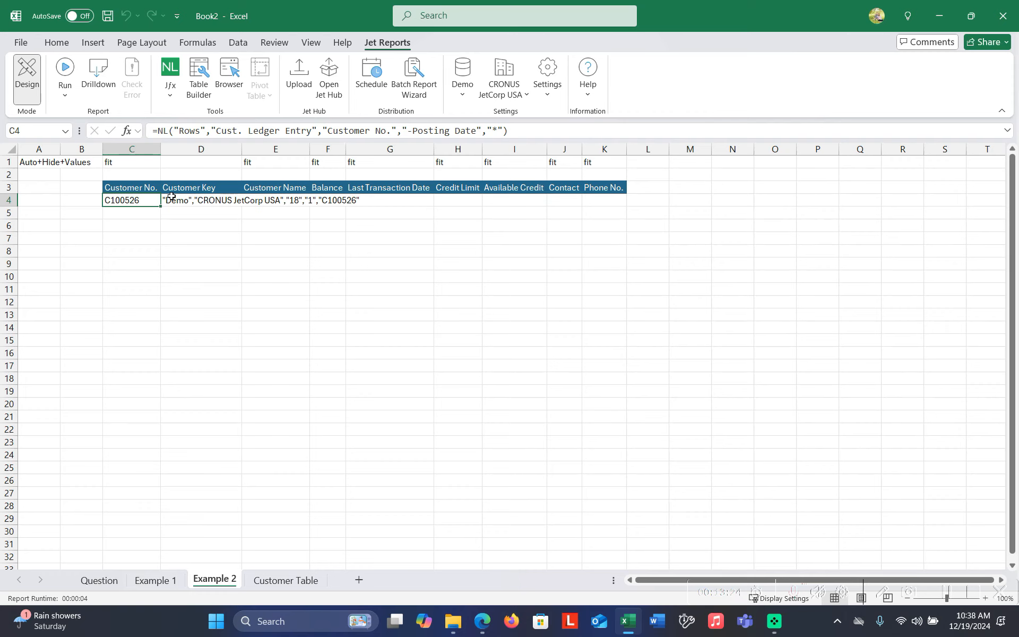
pyautogui.click(198, 202)
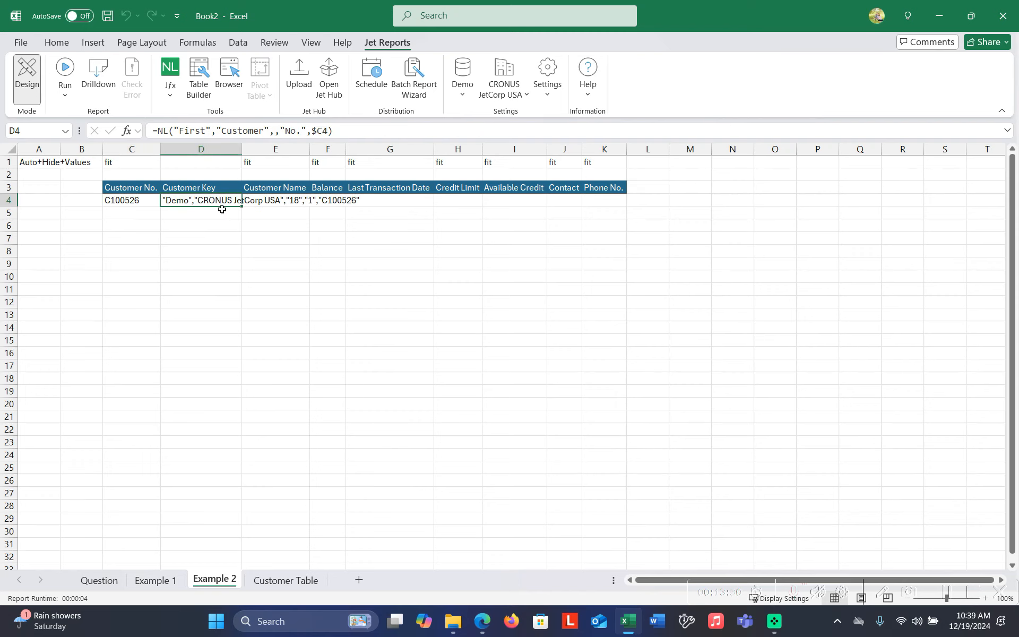
# Step: Insert an NF function in cell E4 with $D4 as the key and Name as the field
pyautogui.click(262, 198)
pyautogui.click(169, 85)
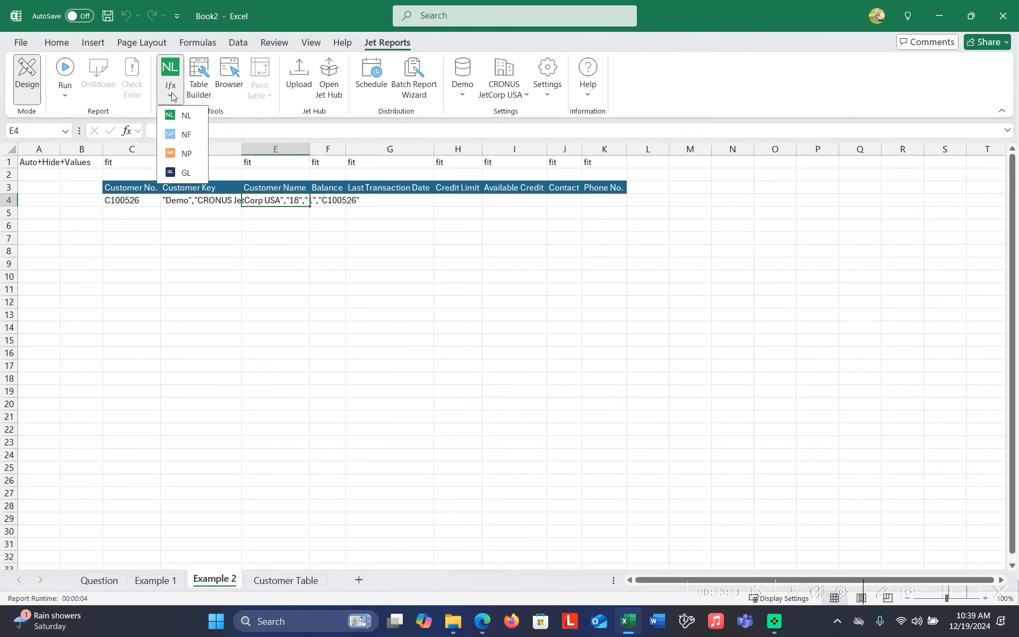
pyautogui.click(178, 134)
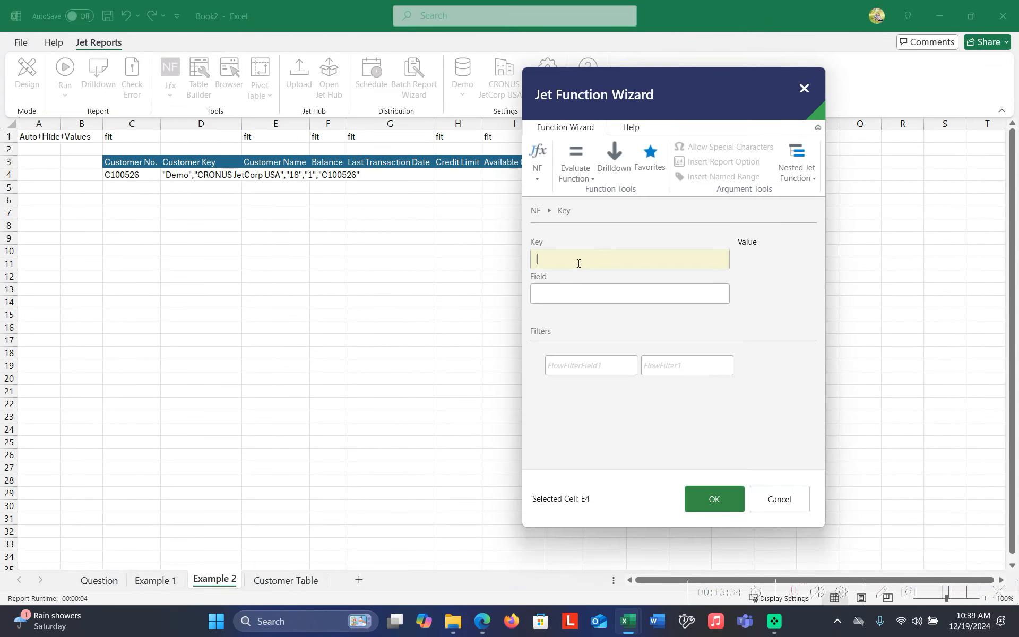
pyautogui.click(202, 177)
pyautogui.click(723, 297)
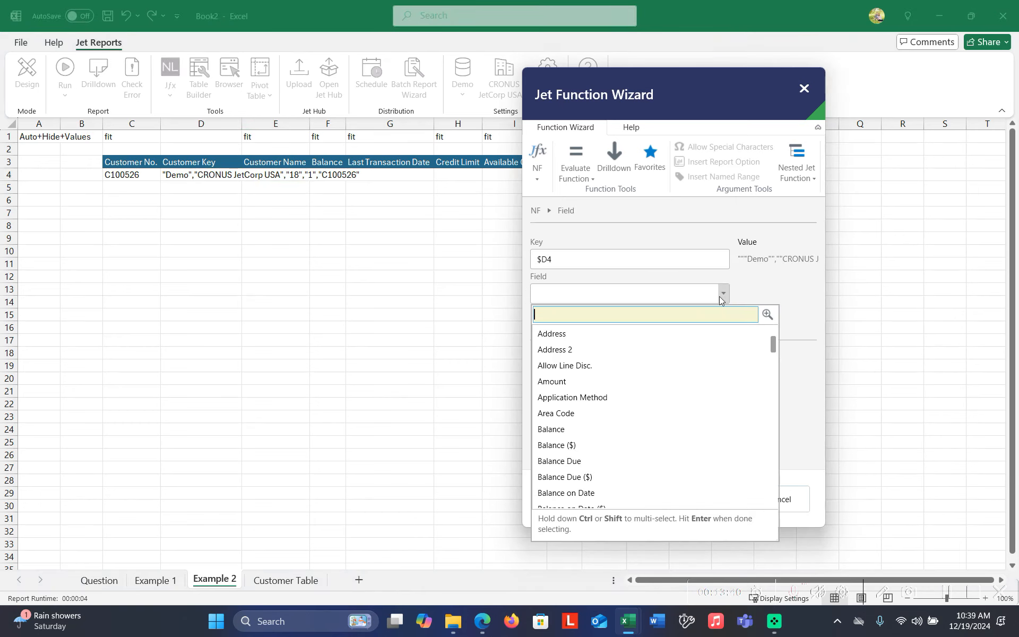
pyautogui.write('nam')
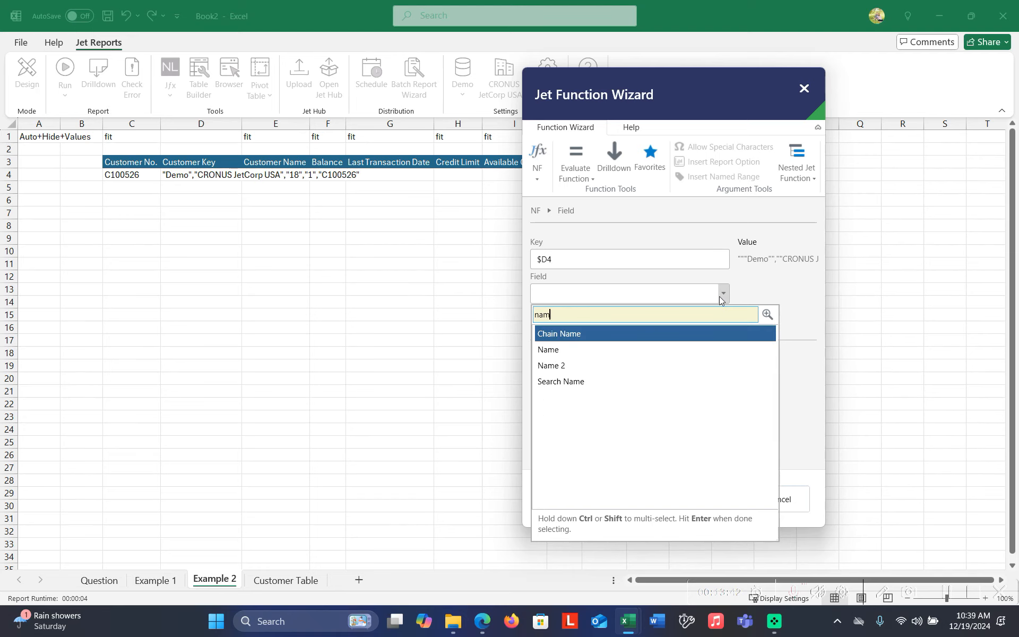
pyautogui.click(622, 349)
pyautogui.click(711, 491)
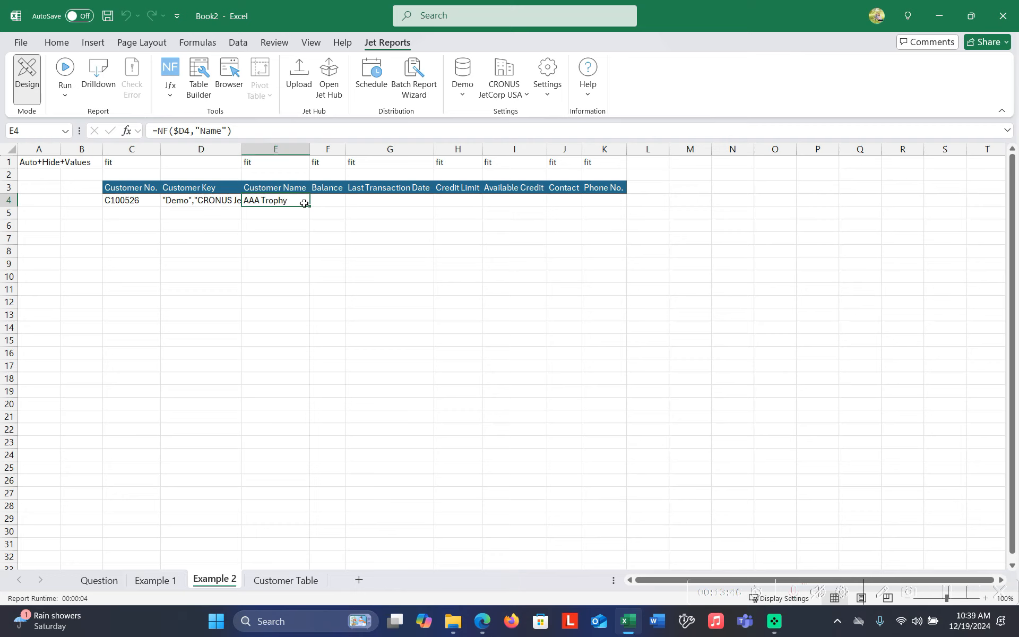
# Step: Copy the NF function from cell E4 into the Balance, Credit Limit, Contact and Phone No. cells F4, H4, J4 and K4
pyautogui.hotkey('ctrl', 'c')
pyautogui.click(329, 202)
pyautogui.hotkey('ctrl', 'v')
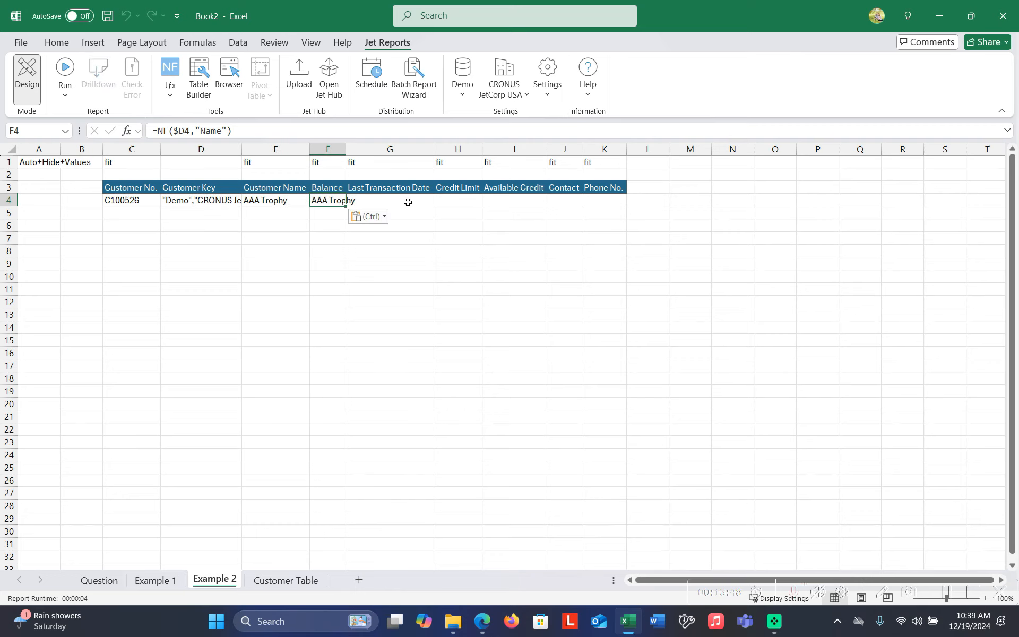
pyautogui.click(472, 204)
pyautogui.hotkey('ctrl', 'v')
pyautogui.click(560, 201)
pyautogui.hotkey('ctrl', 'v')
pyautogui.click(606, 200)
pyautogui.hotkey('ctrl', 'v')
# Step: Change the field of the NF function in Balance cell F4 to Balance ($)
pyautogui.click(332, 201)
pyautogui.click(170, 74)
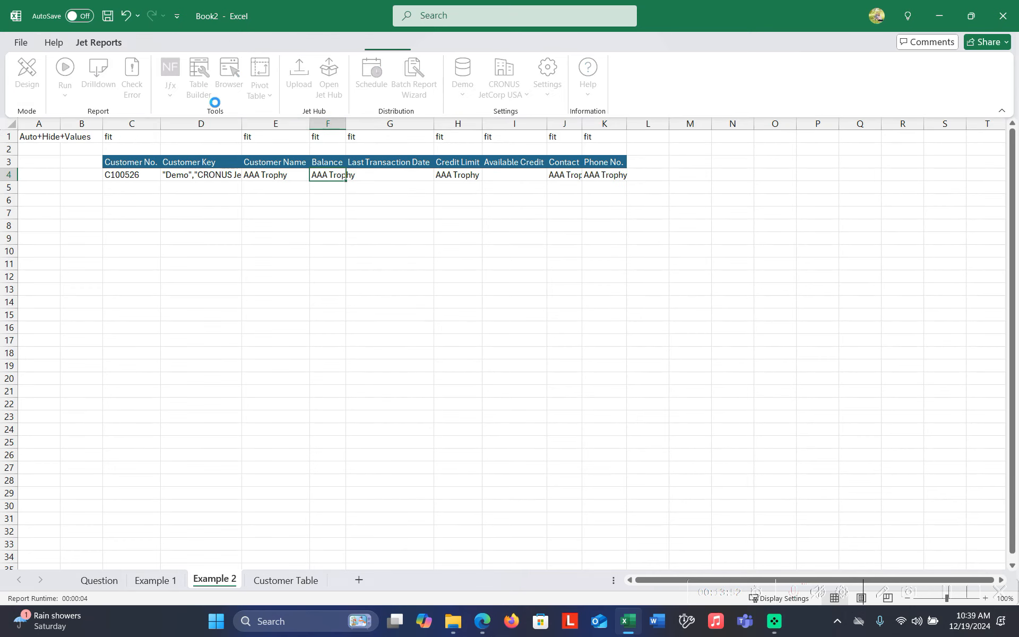
pyautogui.click(648, 297)
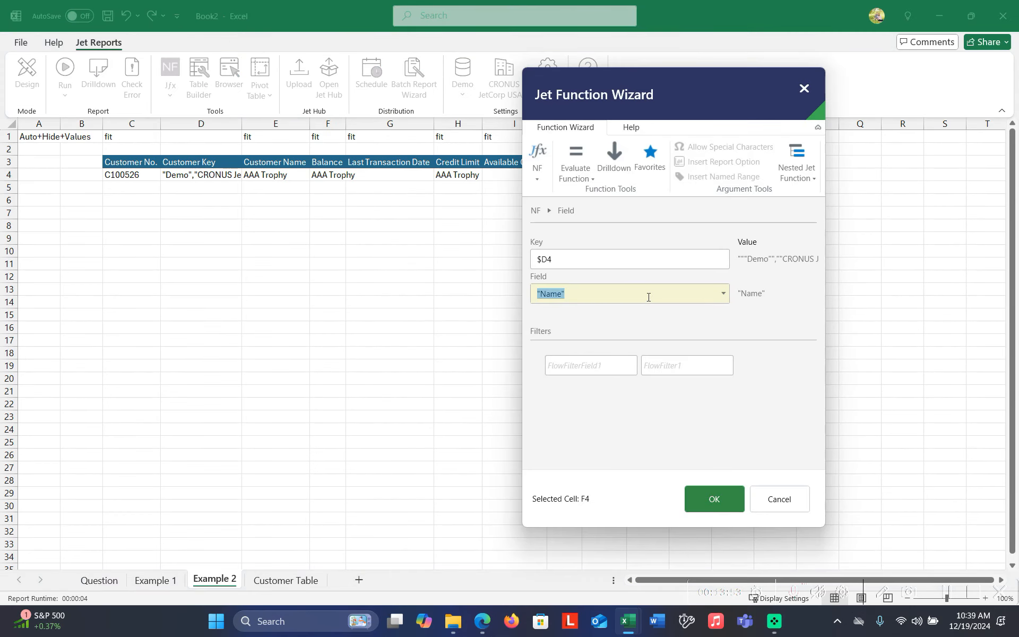
pyautogui.click(722, 296)
pyautogui.write('bal')
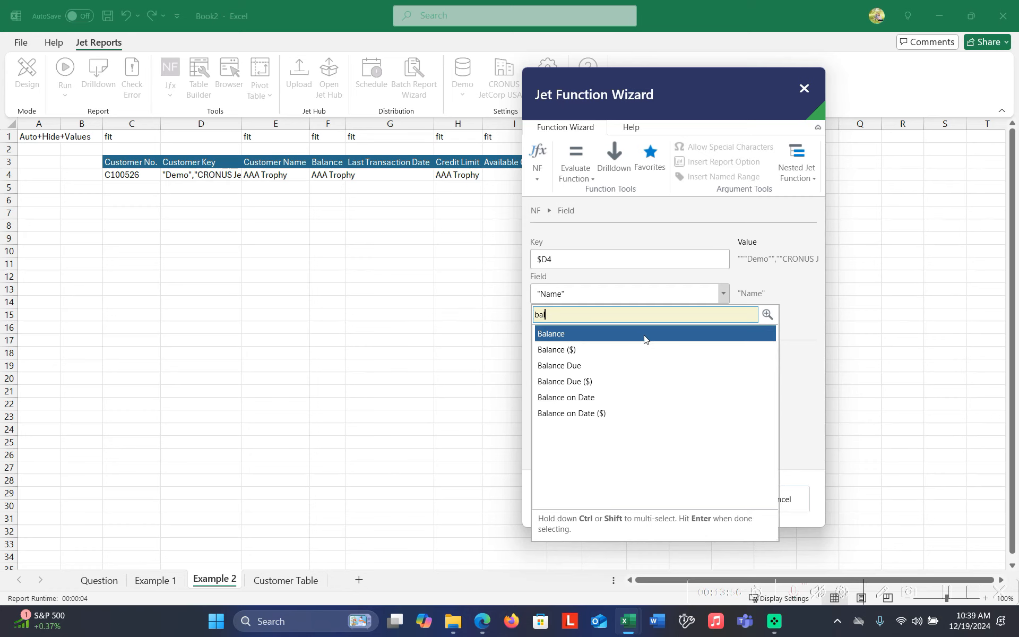
pyautogui.click(641, 349)
pyautogui.click(714, 499)
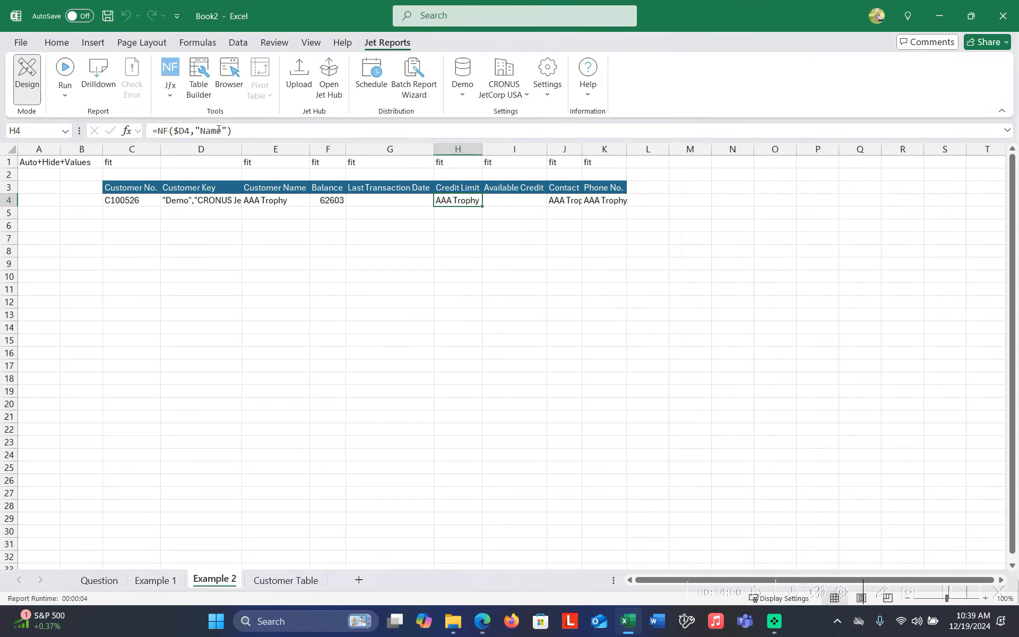
# Step: Replace the field in the NF formula of cell H4 with Credit Limit ($)
pyautogui.click(218, 130)
pyautogui.doubleClick(212, 130)
pyautogui.write('Credit Limi')
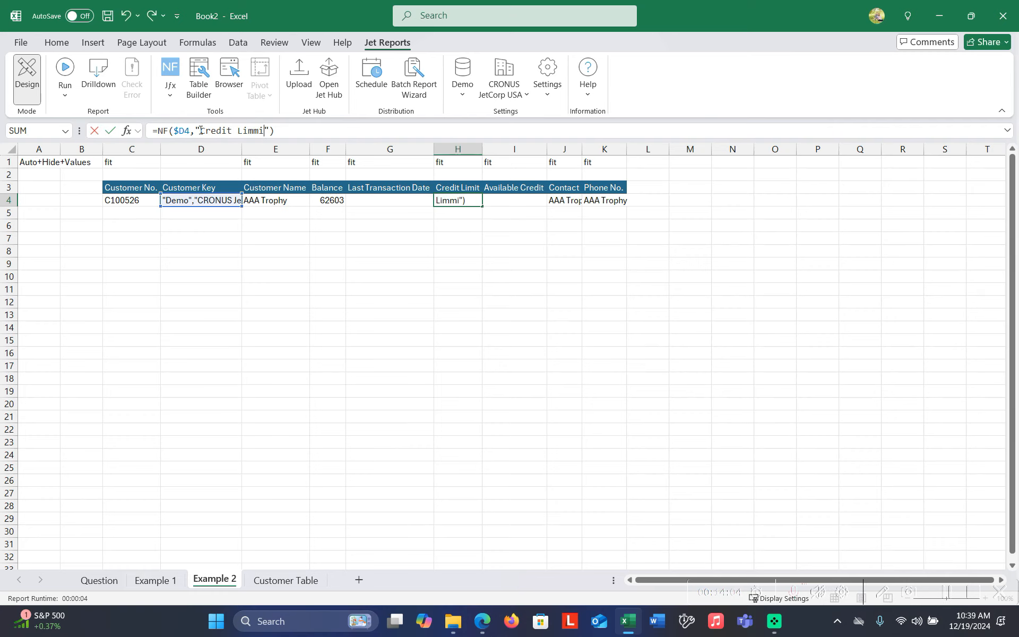
pyautogui.write('t')
pyautogui.write(' ($')
pyautogui.write(')')
pyautogui.press('Return')
# Step: Replace the field in the NF formula of cell J4 with Contact
pyautogui.click(557, 200)
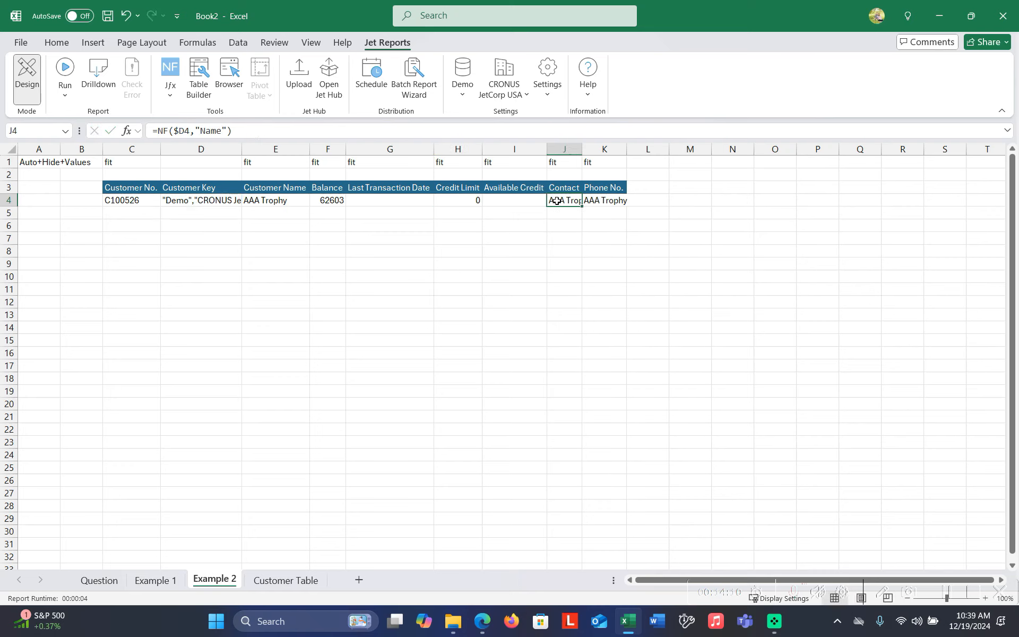
pyautogui.doubleClick(202, 131)
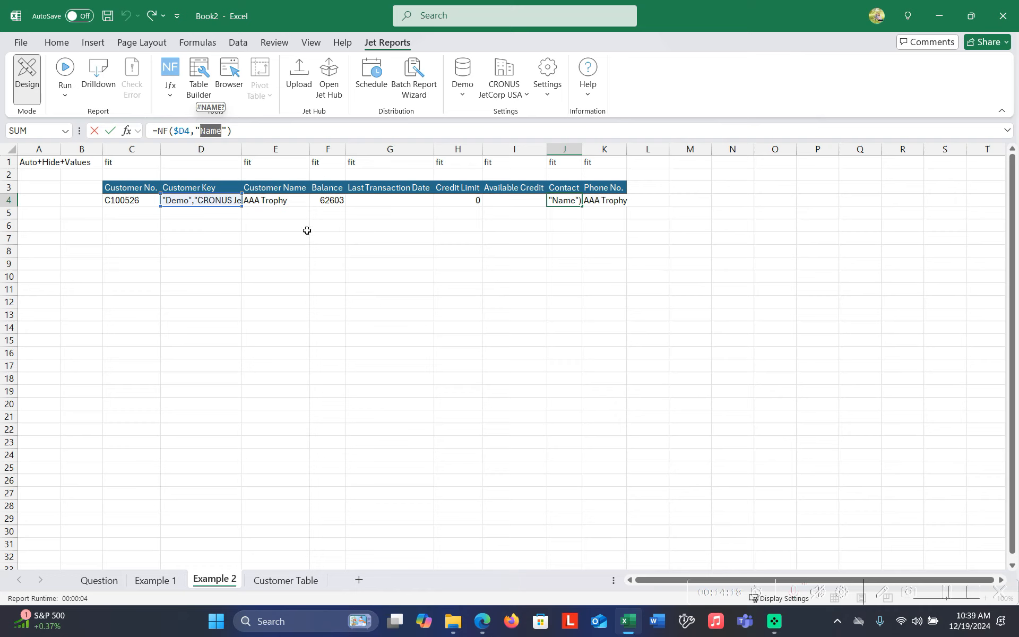
pyautogui.write('Con')
pyautogui.write('tact')
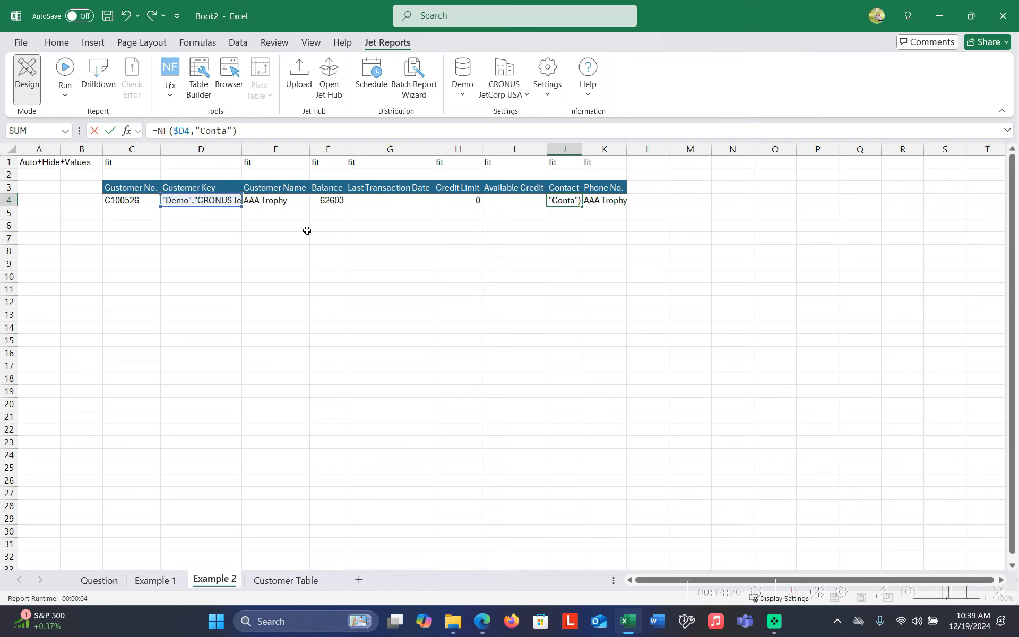
pyautogui.press('Return')
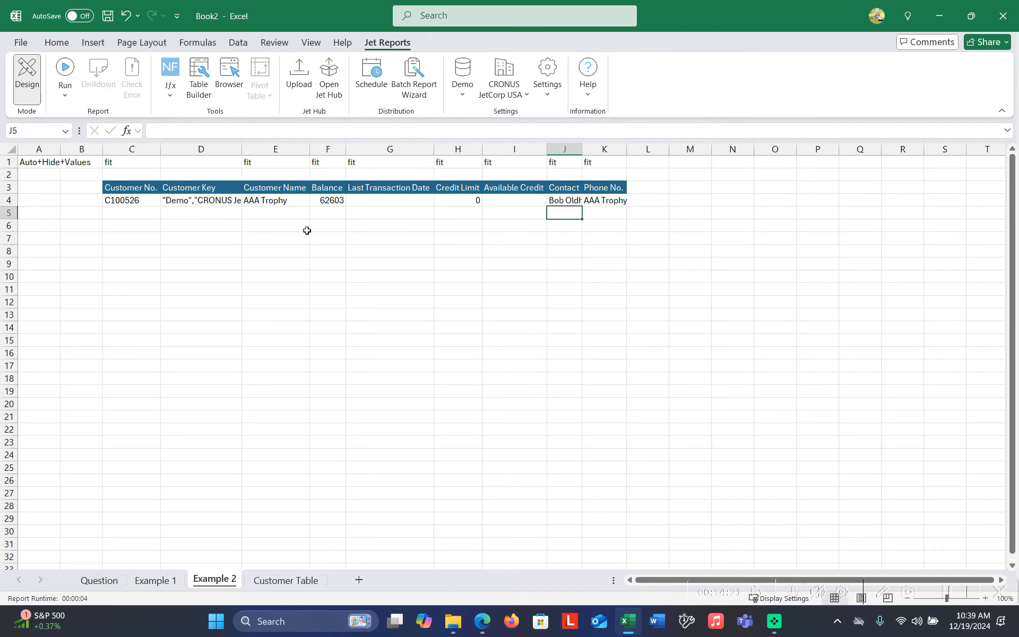
# Step: Replace the field in the NF formula of cell K4 with Phone No. and run the report
pyautogui.click(207, 202)
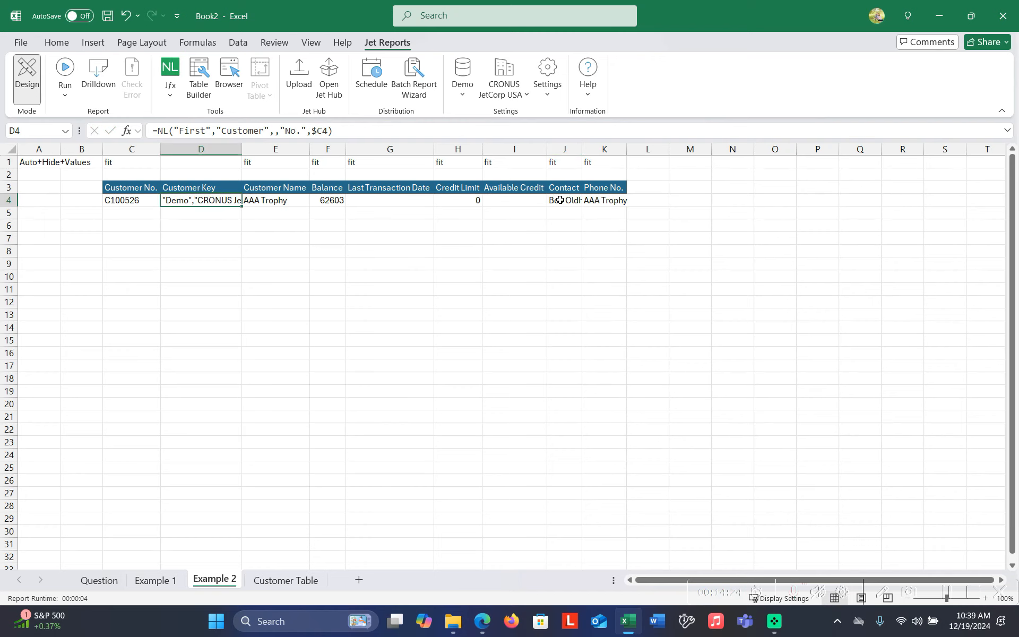
pyautogui.click(589, 199)
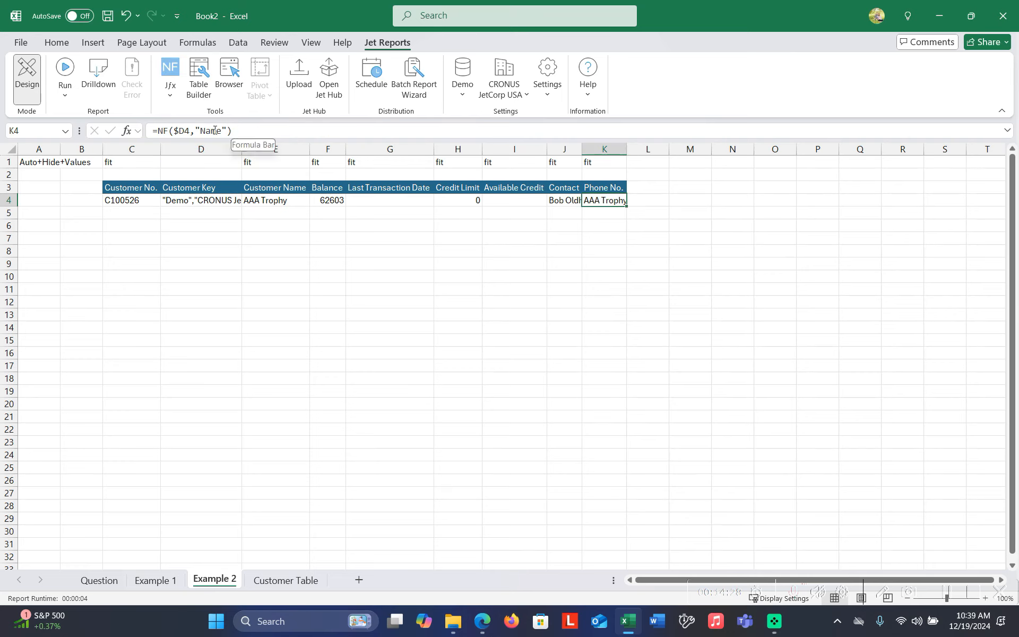
pyautogui.moveTo(223, 130); pyautogui.dragTo(201, 130)
pyautogui.write('Phone')
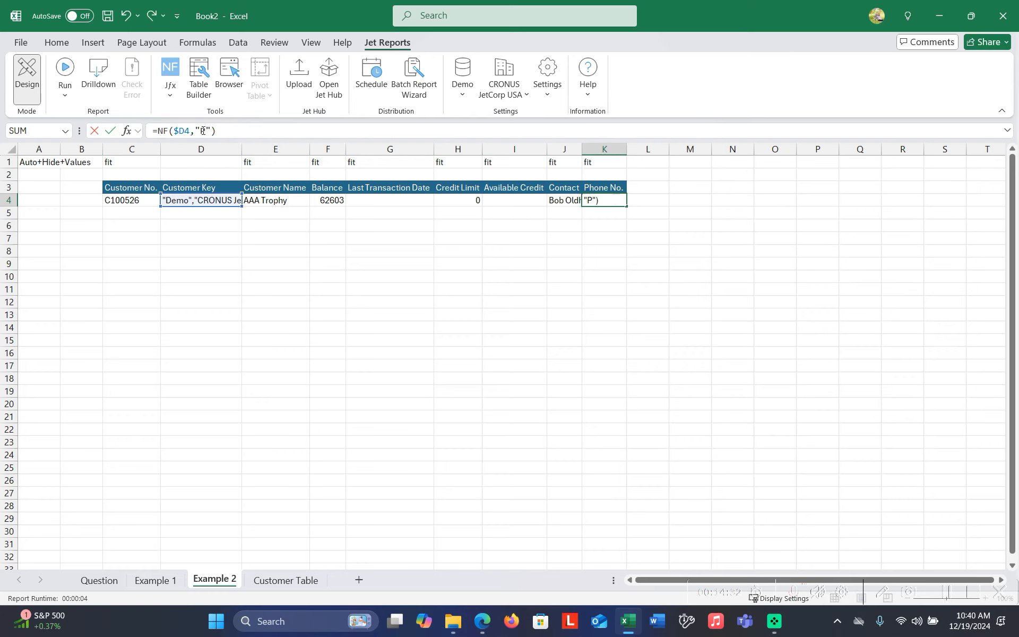
pyautogui.write(' No.')
pyautogui.press('Return')
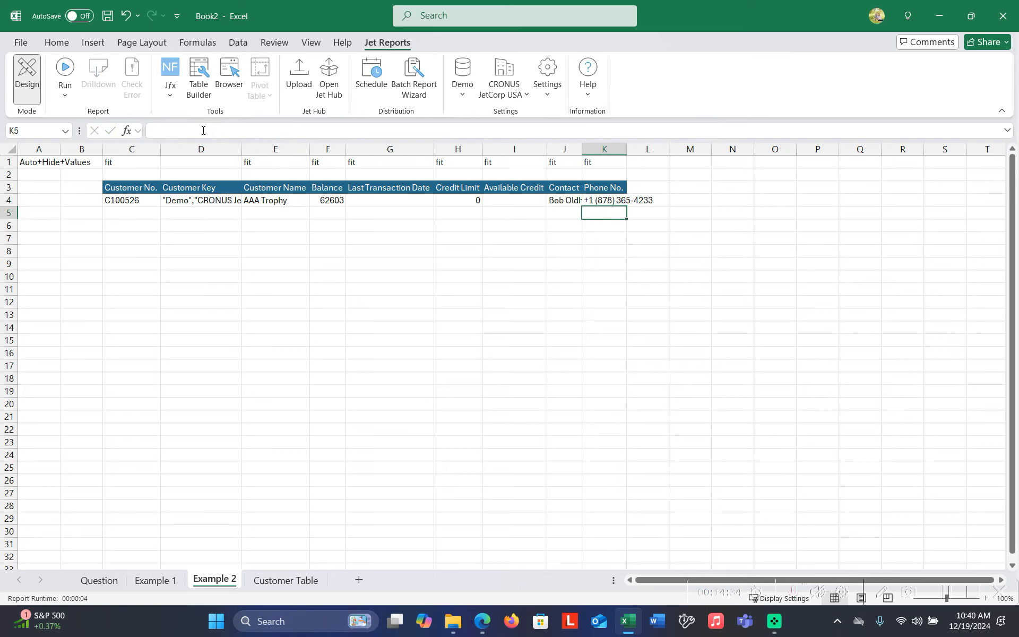
pyautogui.click(65, 74)
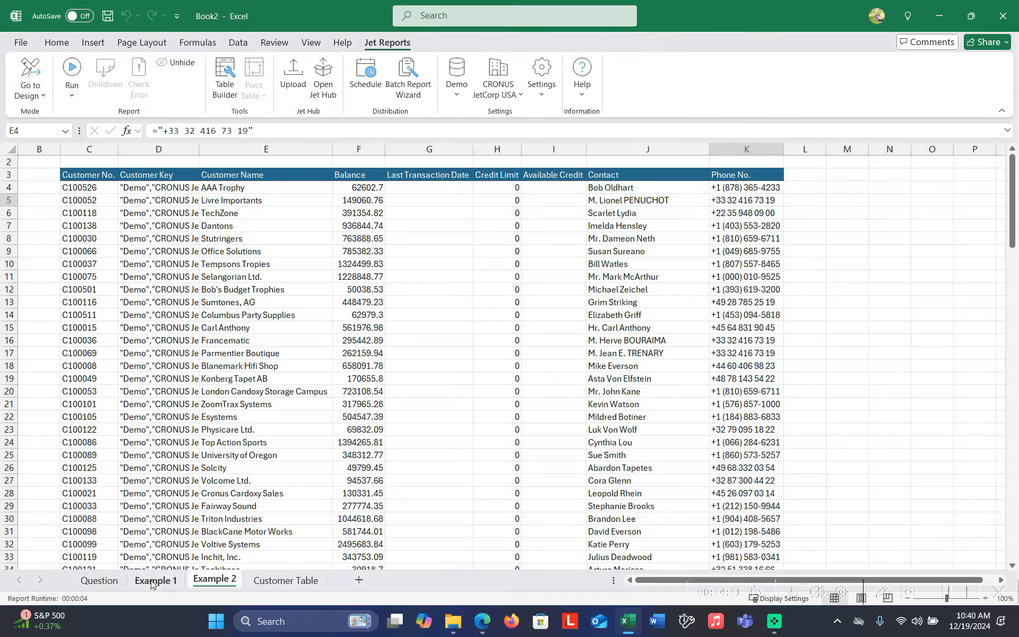
# Step: Select all customer numbers in column C of Example 1, from row 4 to row 137, to count them
pyautogui.click(155, 579)
pyautogui.click(111, 190)
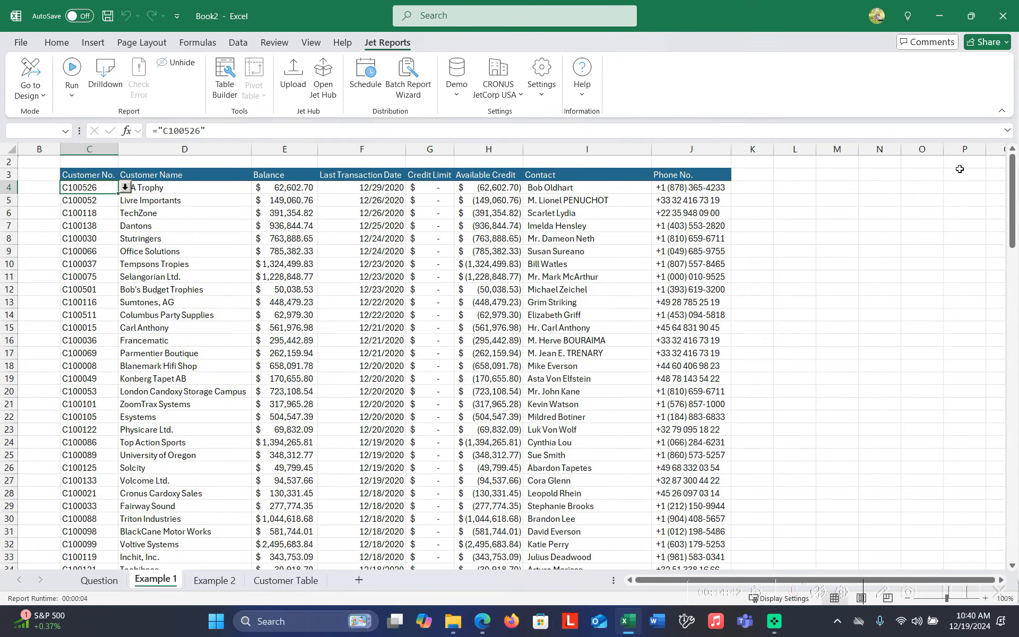
pyautogui.moveTo(1011, 175); pyautogui.dragTo(1011, 487)
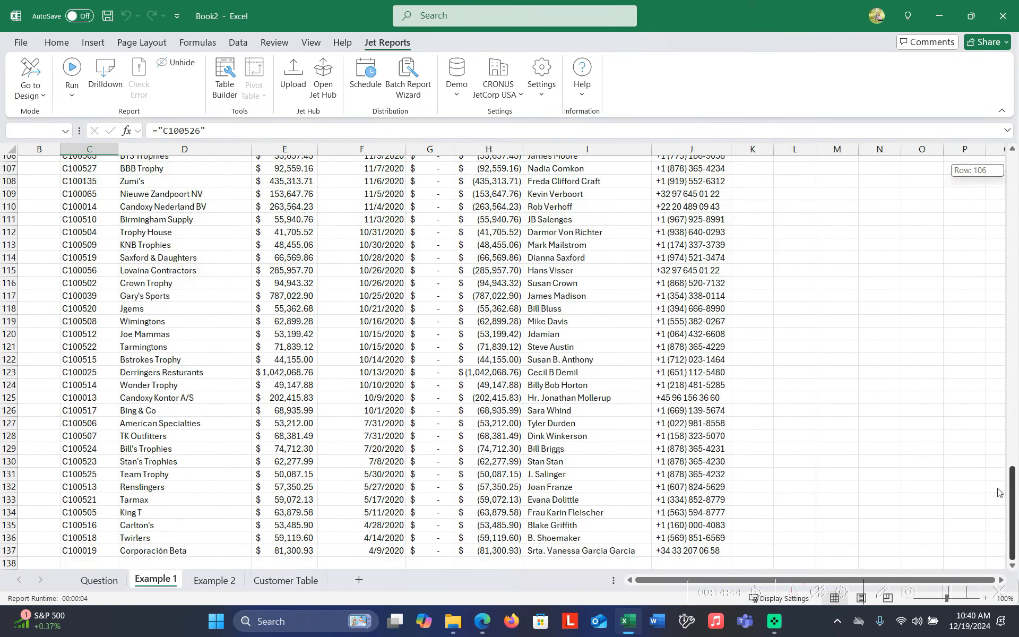
pyautogui.keyDown('shift'); pyautogui.click(100, 554); pyautogui.keyUp('shift')
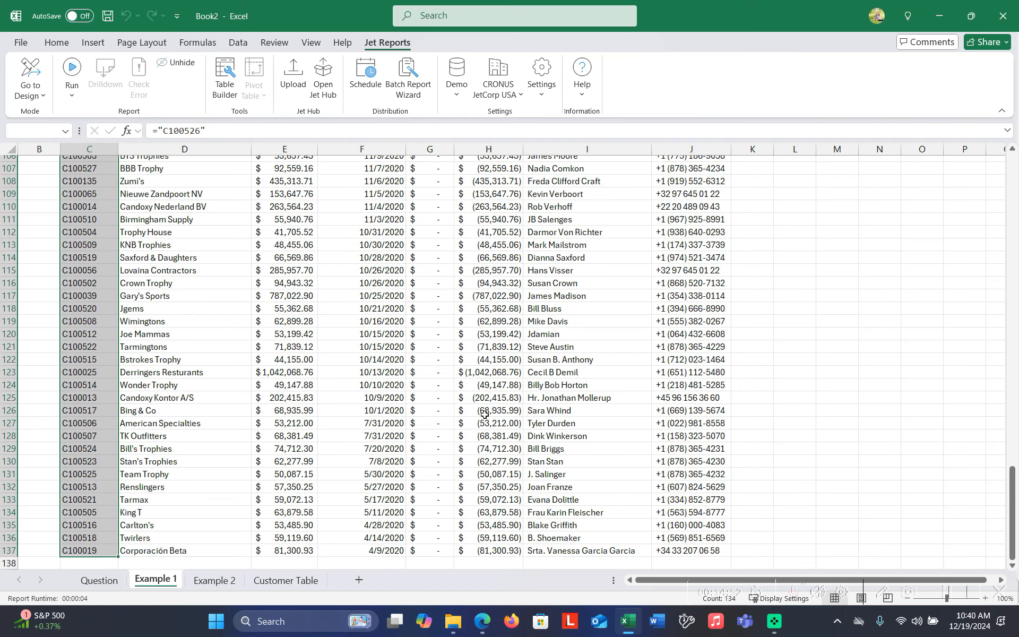
pyautogui.scroll(20, 239, 381)
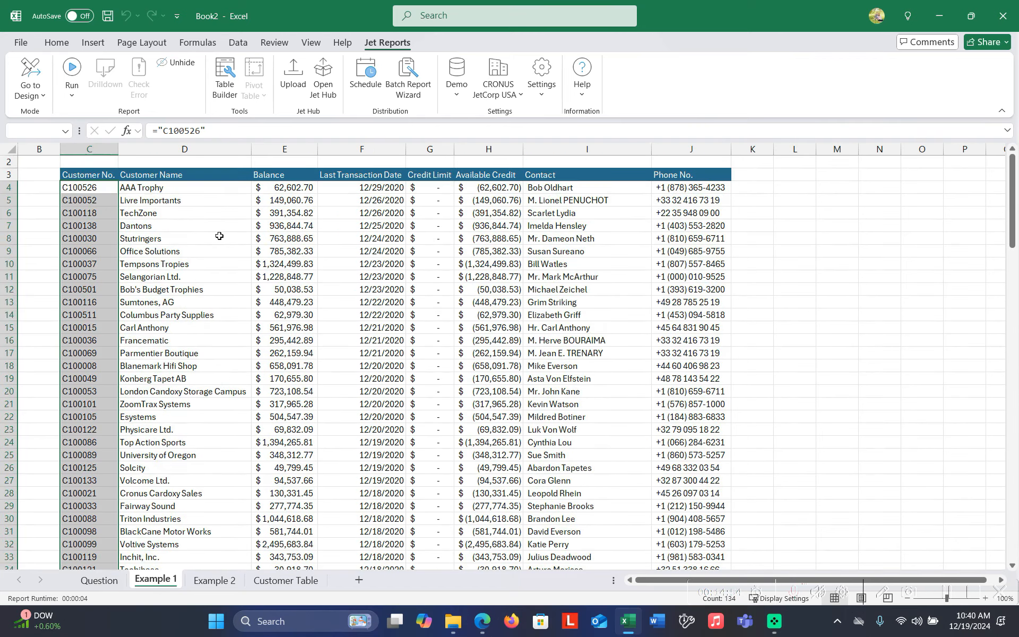
# Step: Calculate =134*5 in empty cell L4 of Example 1 and clear the cell again
pyautogui.click(795, 192)
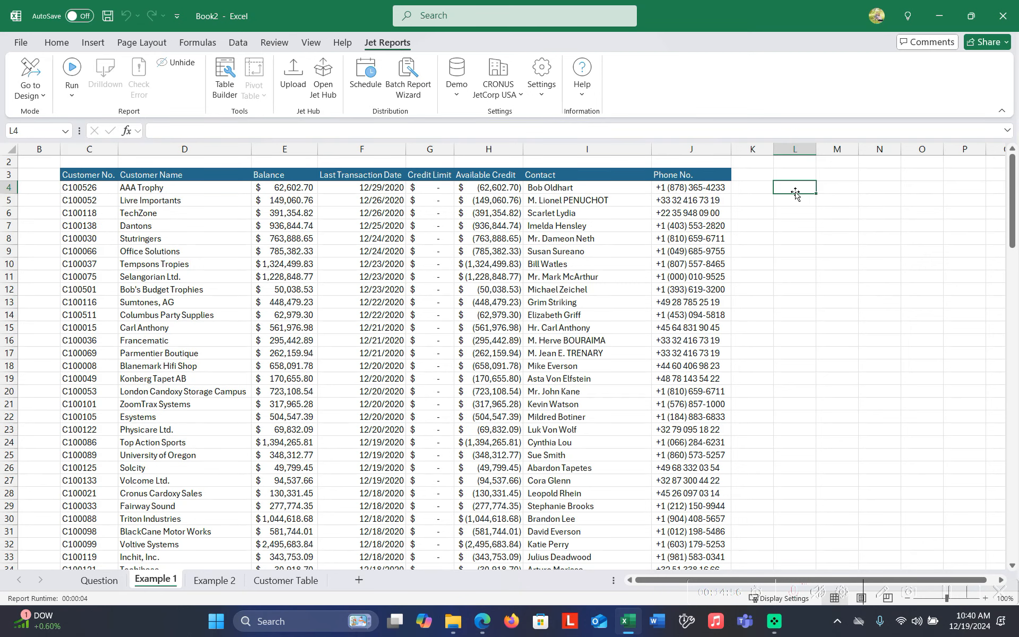
pyautogui.write('=134*5')
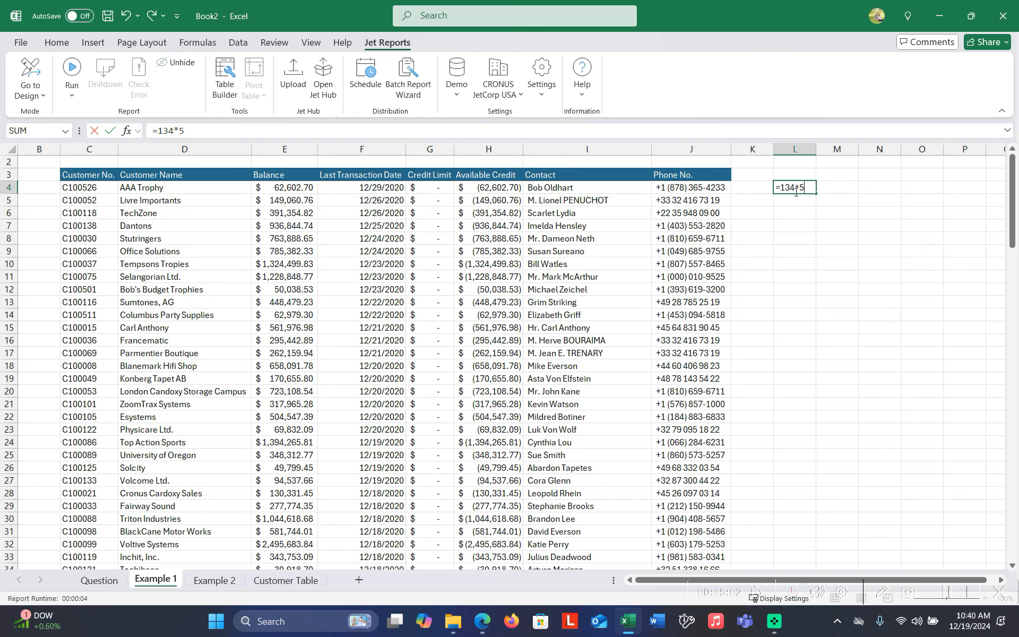
pyautogui.press('Return')
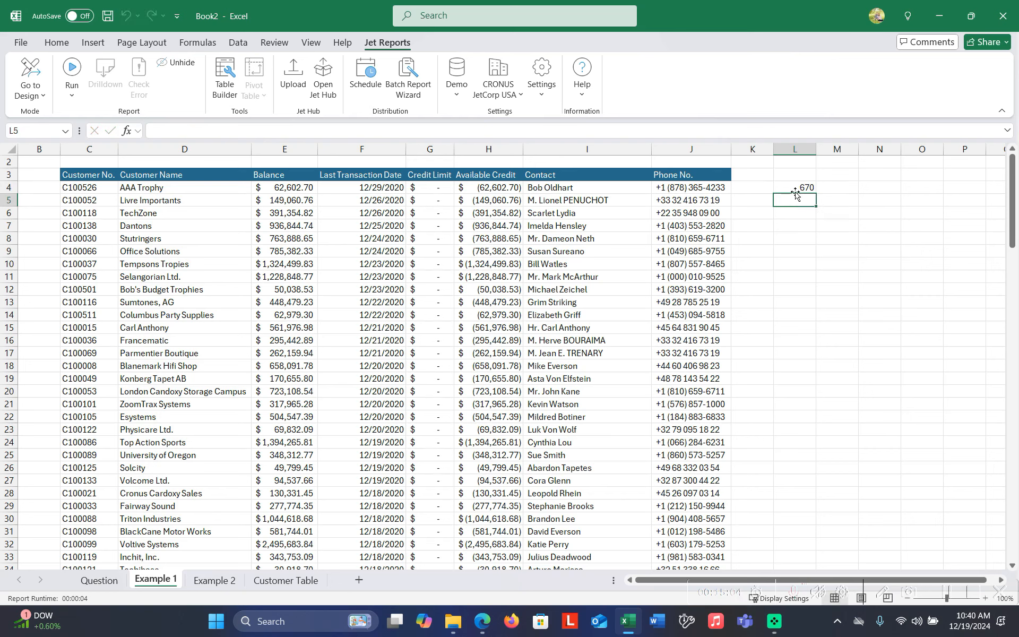
pyautogui.click(796, 188)
pyautogui.press('Delete')
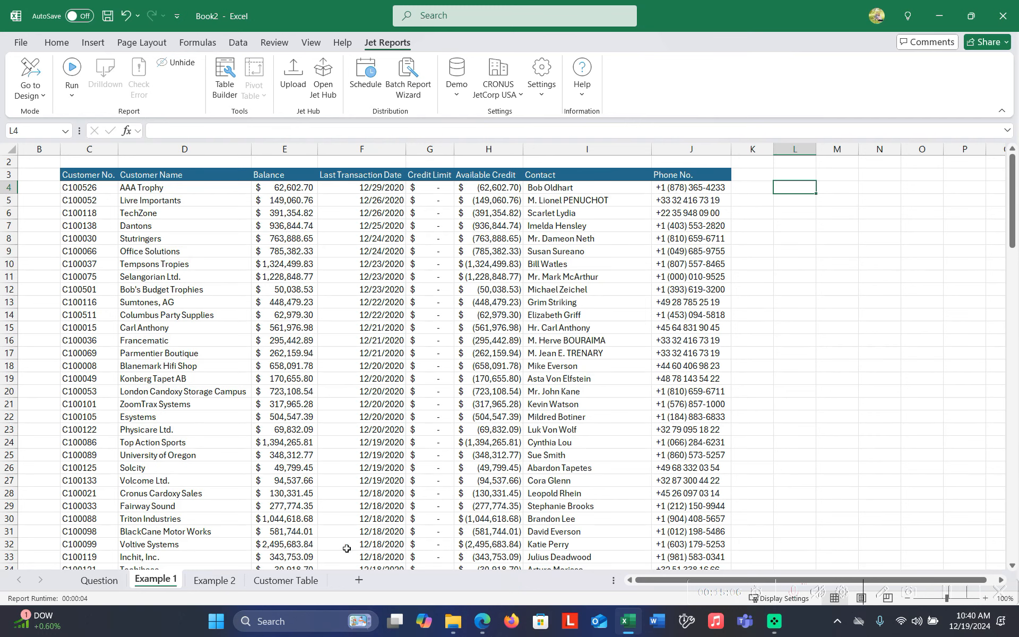
# Step: Examine the customer key in D4 and the fields based on it in E4:K4 on Example 2
pyautogui.click(226, 580)
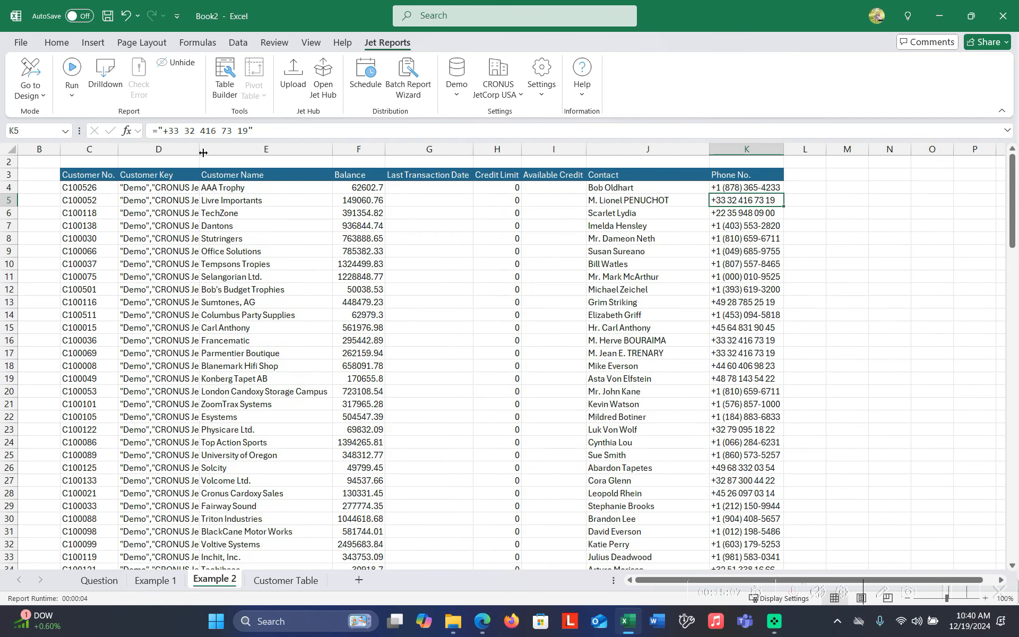
pyautogui.click(154, 191)
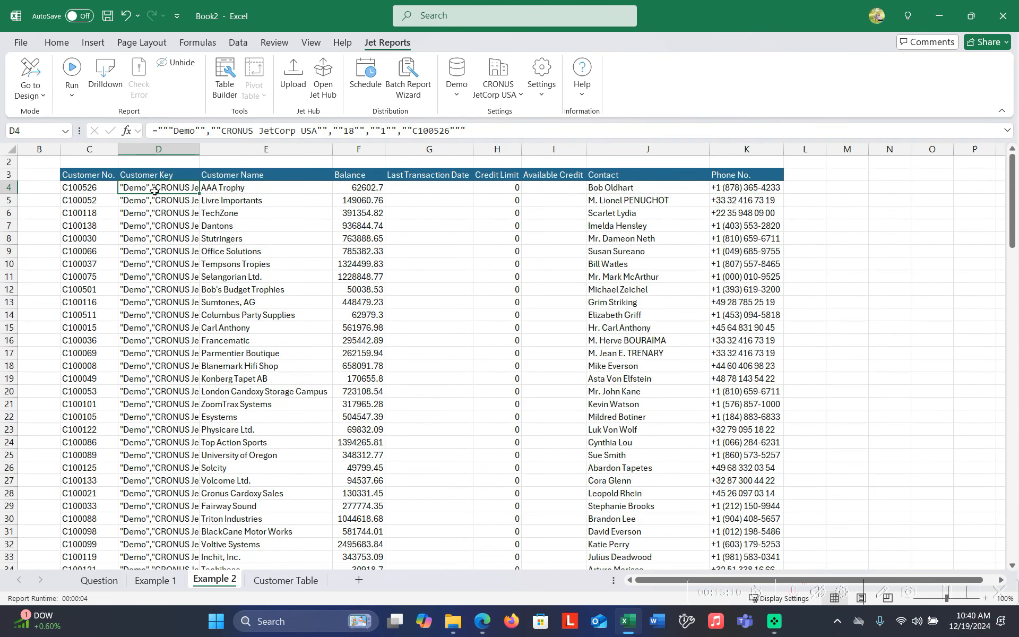
pyautogui.moveTo(250, 190); pyautogui.dragTo(759, 189)
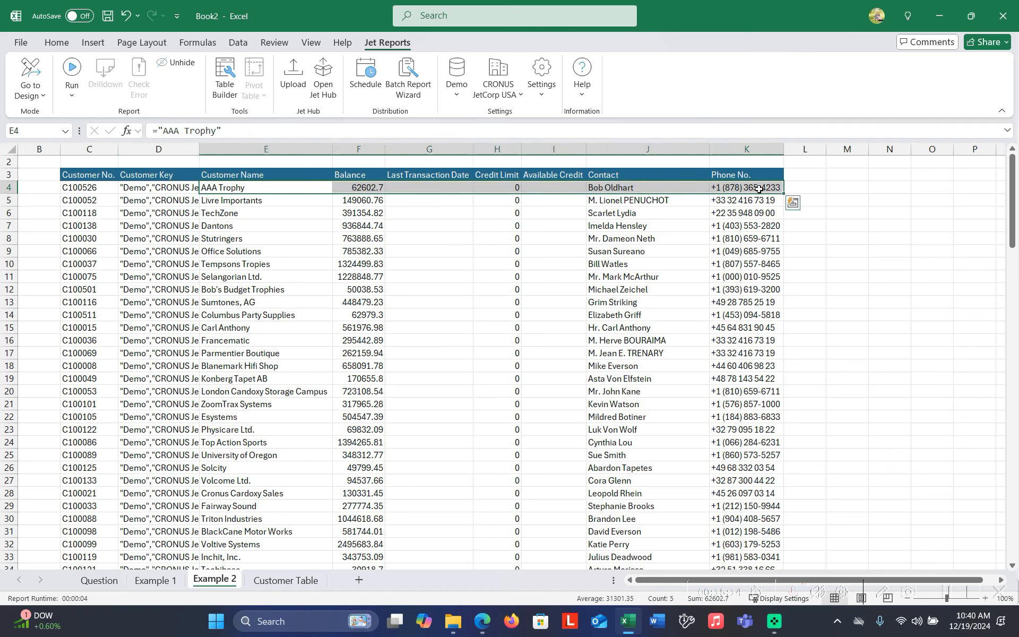
pyautogui.click(174, 580)
pyautogui.click(197, 579)
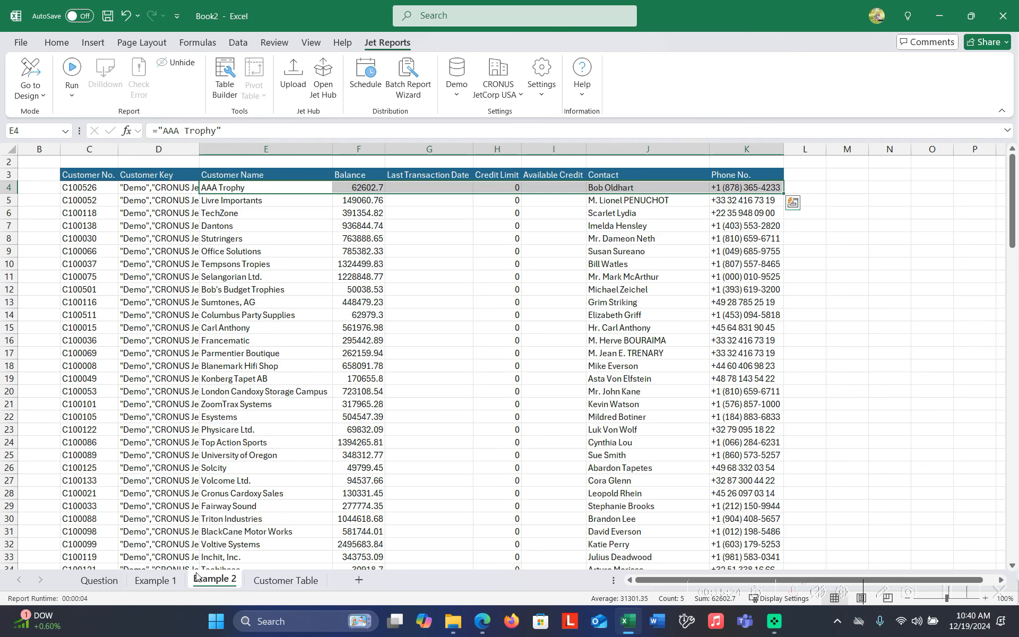
# Step: Return the report to design mode and copy the Last Transaction Date formula from F4 of Example 1 into G4 of Example 2
pyautogui.click(30, 77)
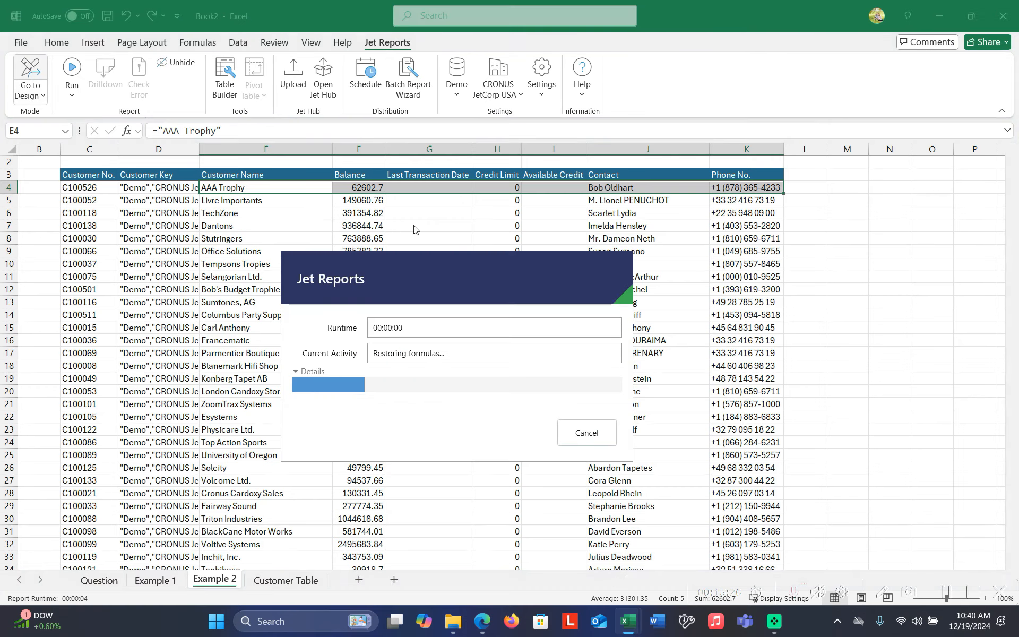
pyautogui.click(464, 200)
pyautogui.click(155, 579)
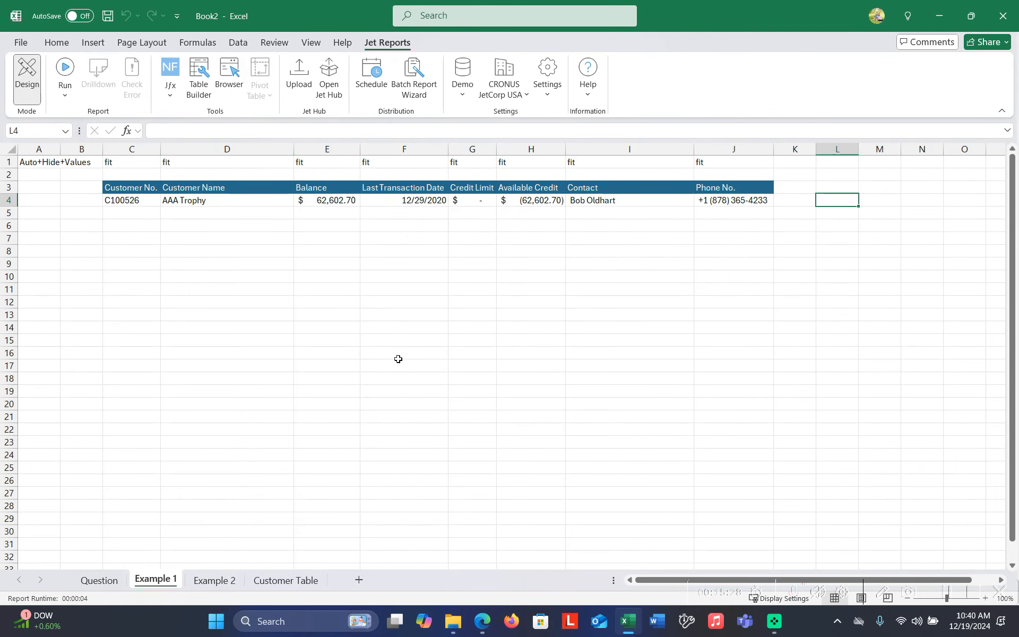
pyautogui.click(416, 200)
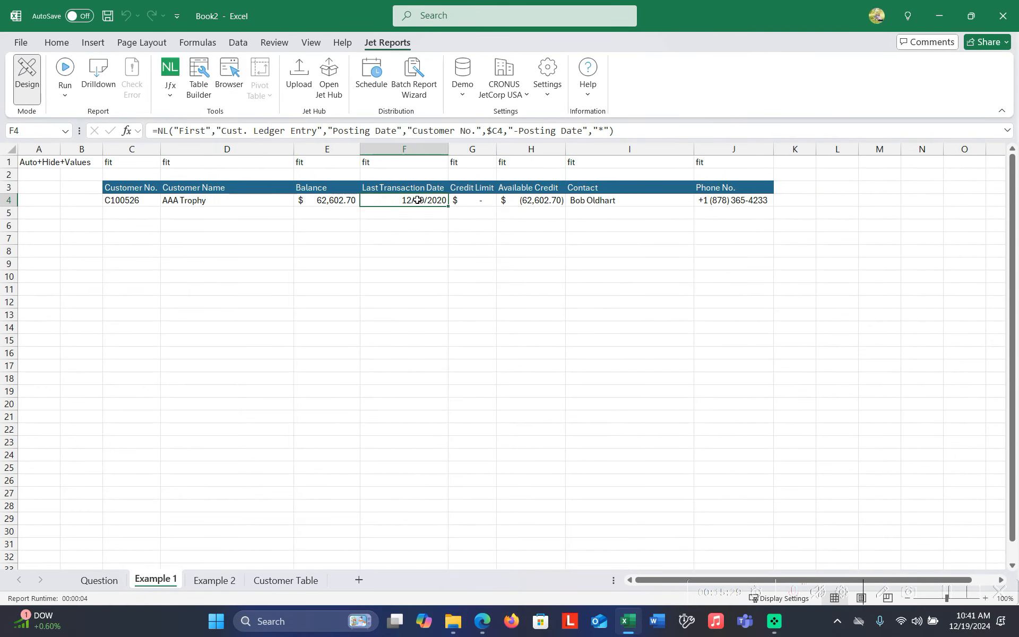
pyautogui.click(214, 580)
pyautogui.write('12/29/2020')
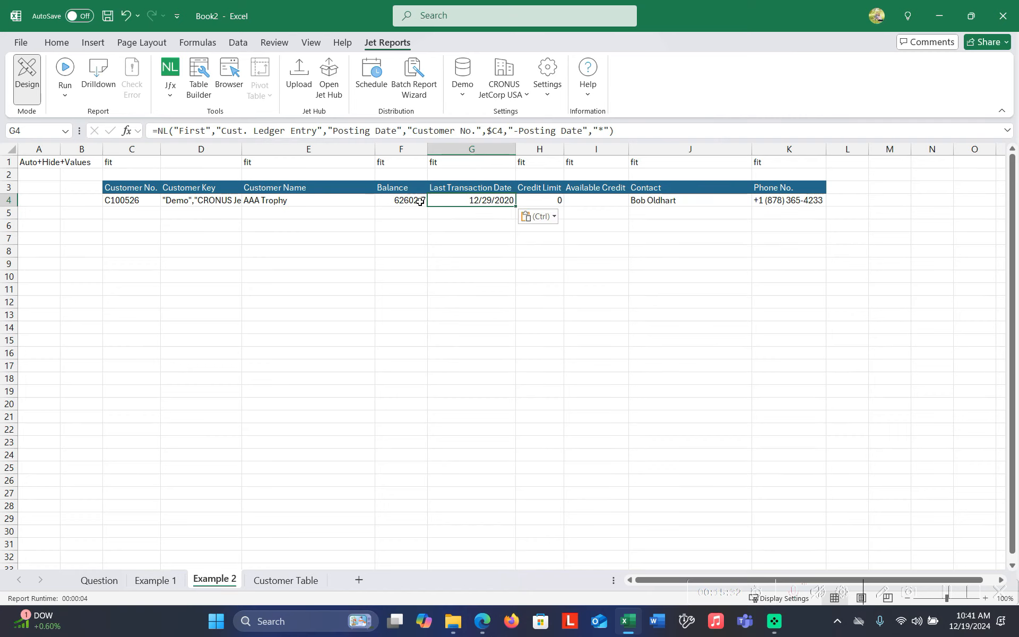
# Step: Calculate the Available Credit in I4 of Example 2 as the credit limit in H4 minus the balance in F4
pyautogui.click(420, 201)
pyautogui.click(576, 202)
pyautogui.write('=')
pyautogui.click(555, 199)
pyautogui.write('-')
pyautogui.click(408, 201)
pyautogui.press('Return')
# Step: Apply the dollar Accounting number format to the Balance, Credit Limit and Available Credit cells F4, H4 and I4
pyautogui.click(407, 201)
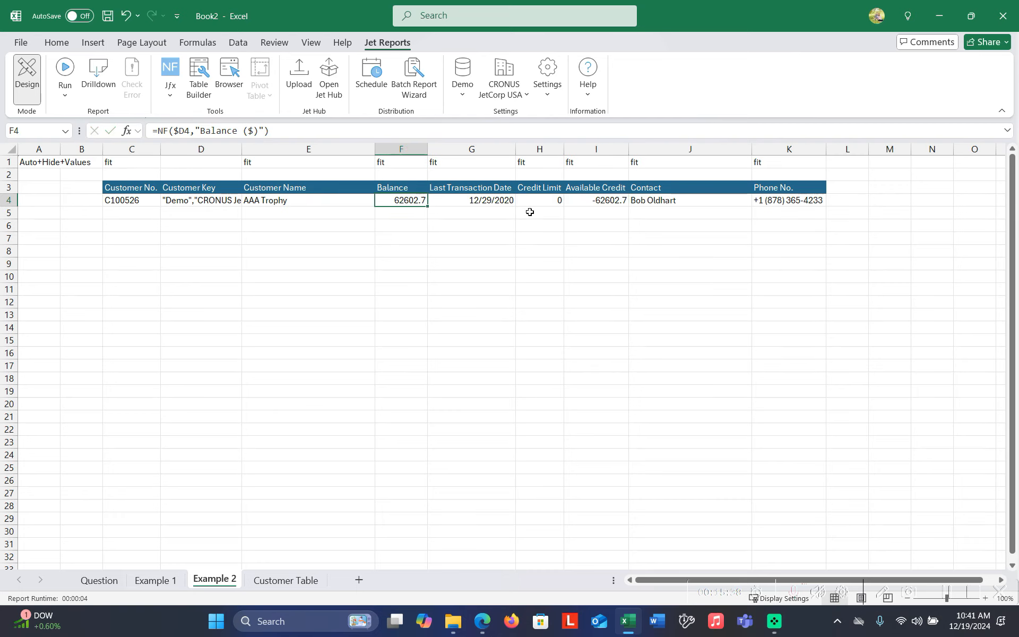
pyautogui.moveTo(536, 200); pyautogui.dragTo(584, 200)
pyautogui.click(57, 42)
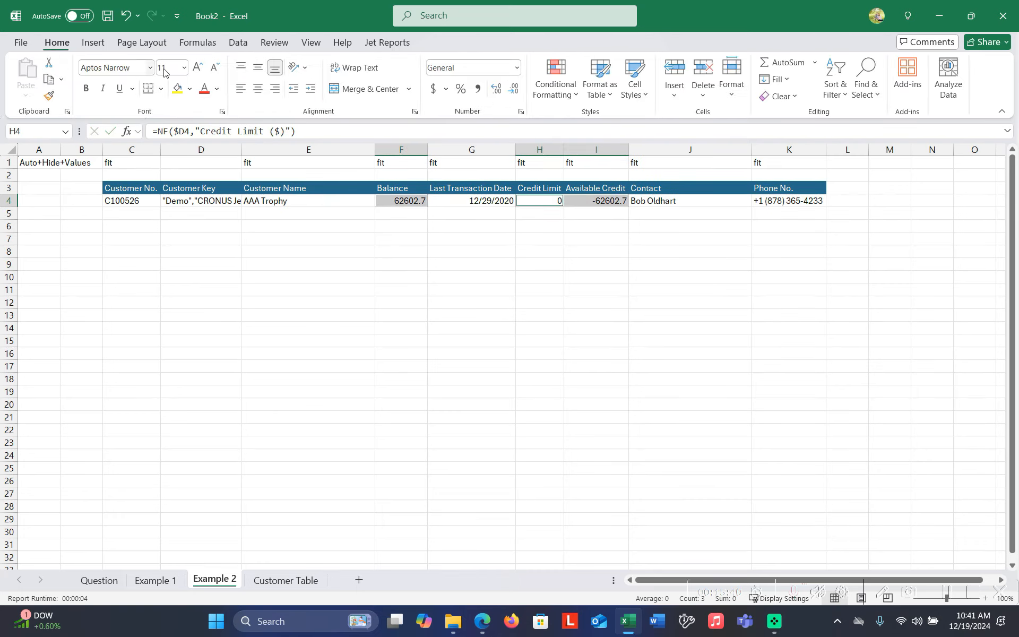
pyautogui.click(435, 89)
pyautogui.click(605, 355)
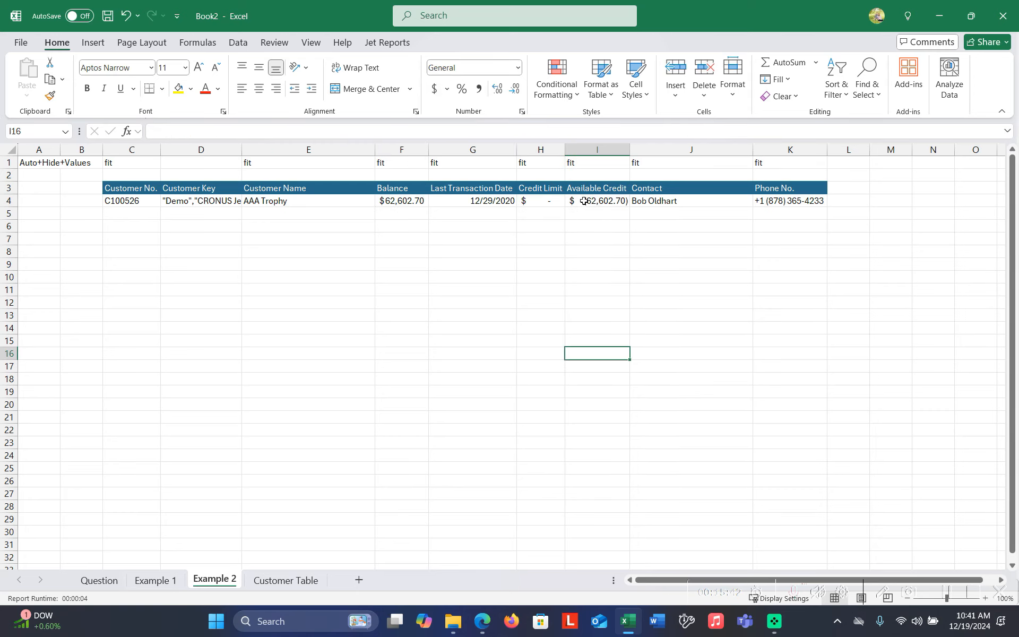
# Step: Mark the Customer Key column with hide in D1 of Example 2 and run the report
pyautogui.click(236, 201)
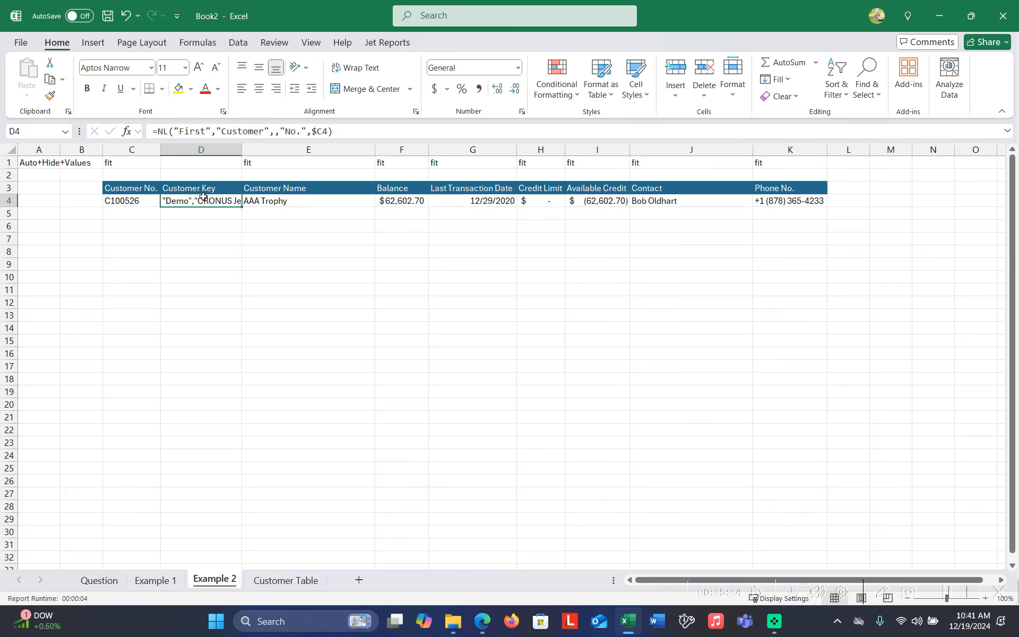
pyautogui.click(210, 168)
pyautogui.write('hide')
pyautogui.press('Return')
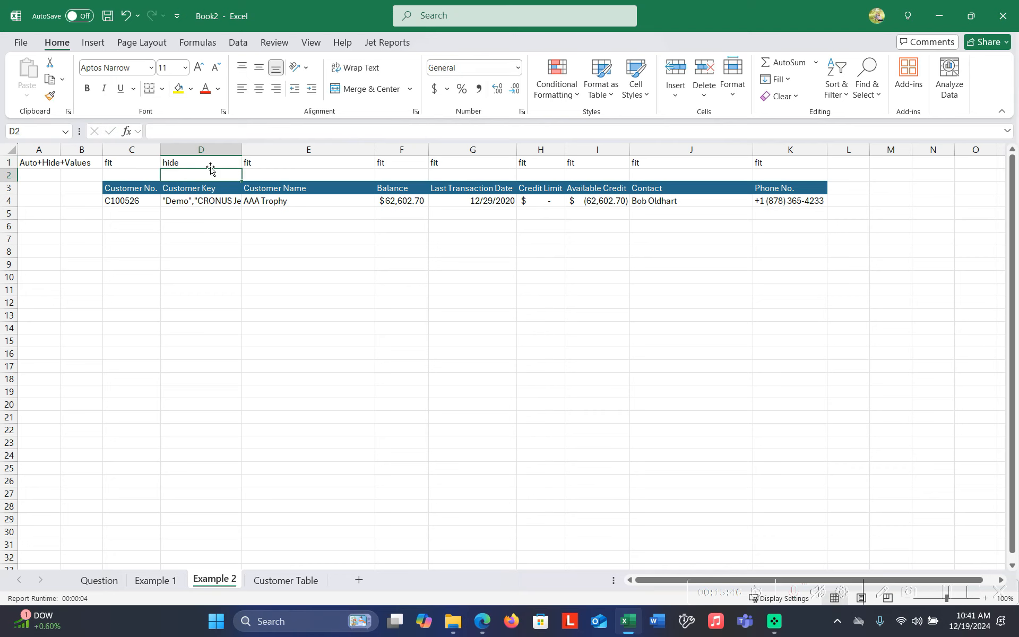
pyautogui.click(383, 42)
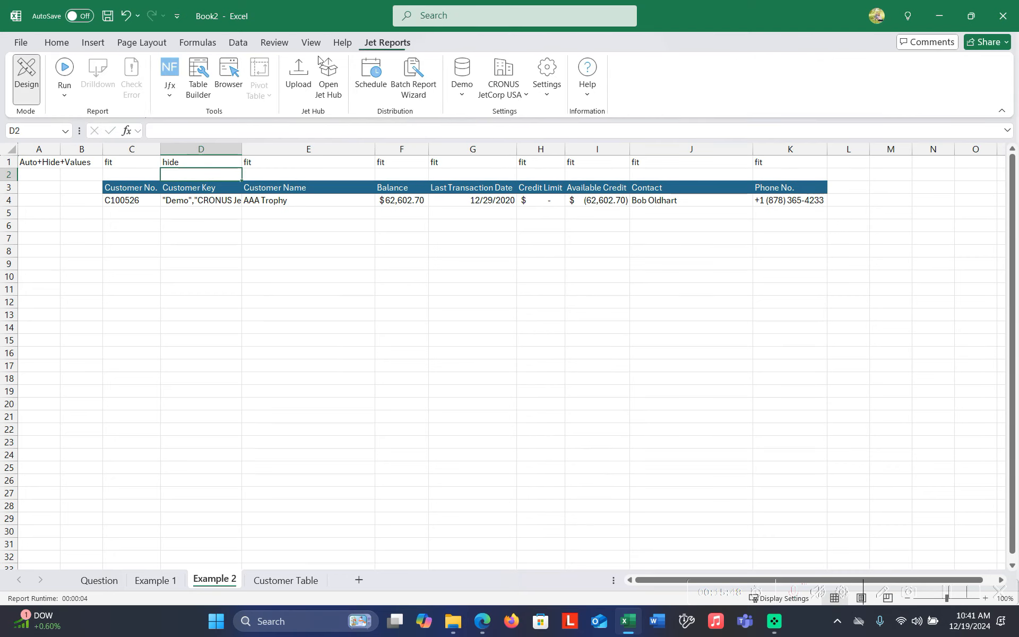
pyautogui.click(66, 71)
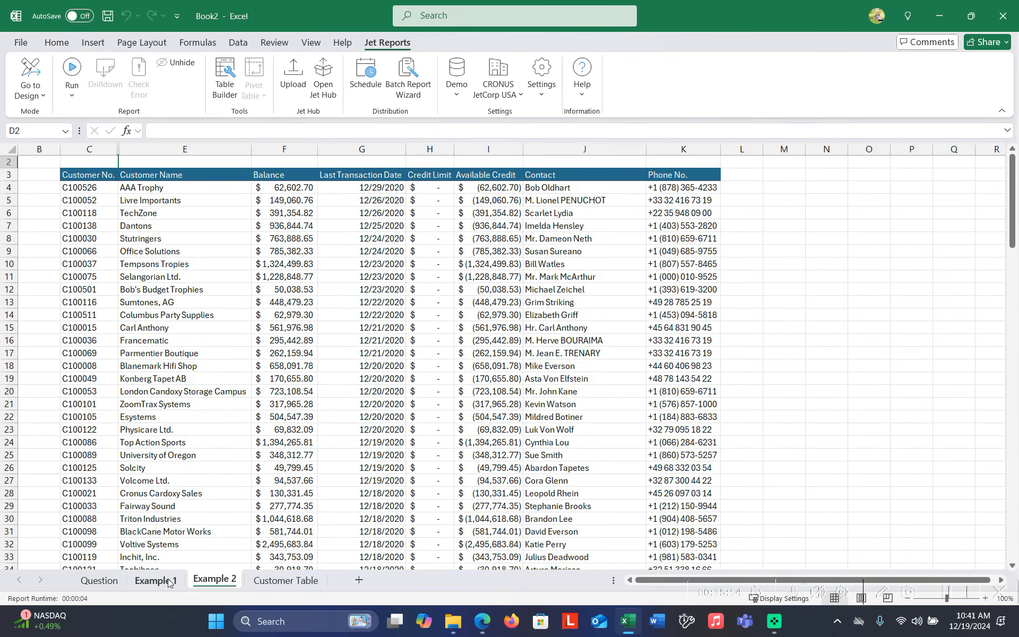
# Step: Compare the generated customer lists on the Example 1 and Example 2 sheets
pyautogui.click(155, 581)
pyautogui.click(209, 587)
pyautogui.click(153, 583)
pyautogui.click(212, 584)
pyautogui.click(164, 584)
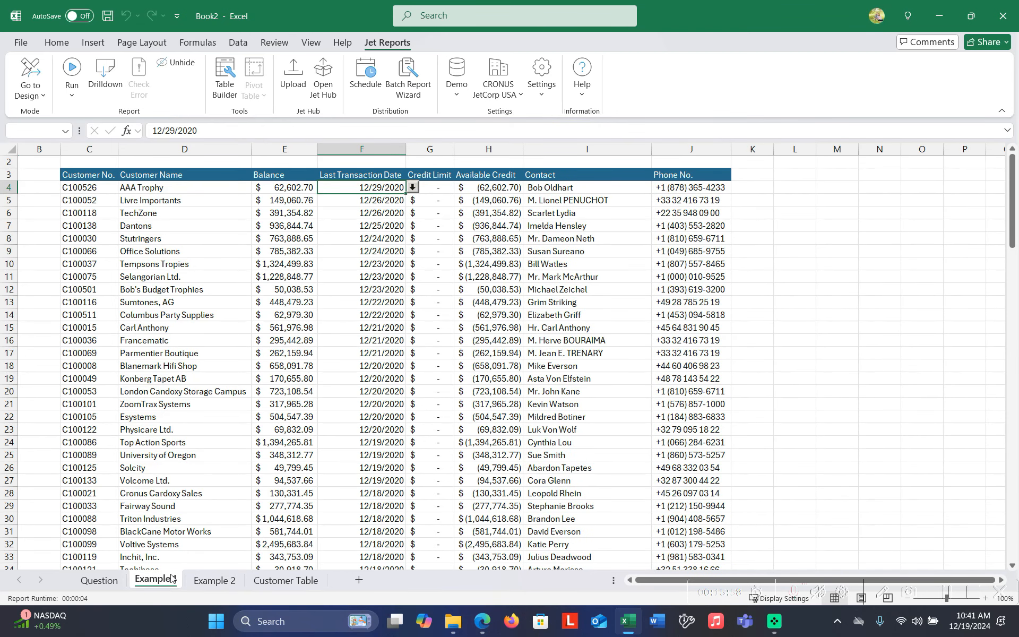
pyautogui.click(212, 582)
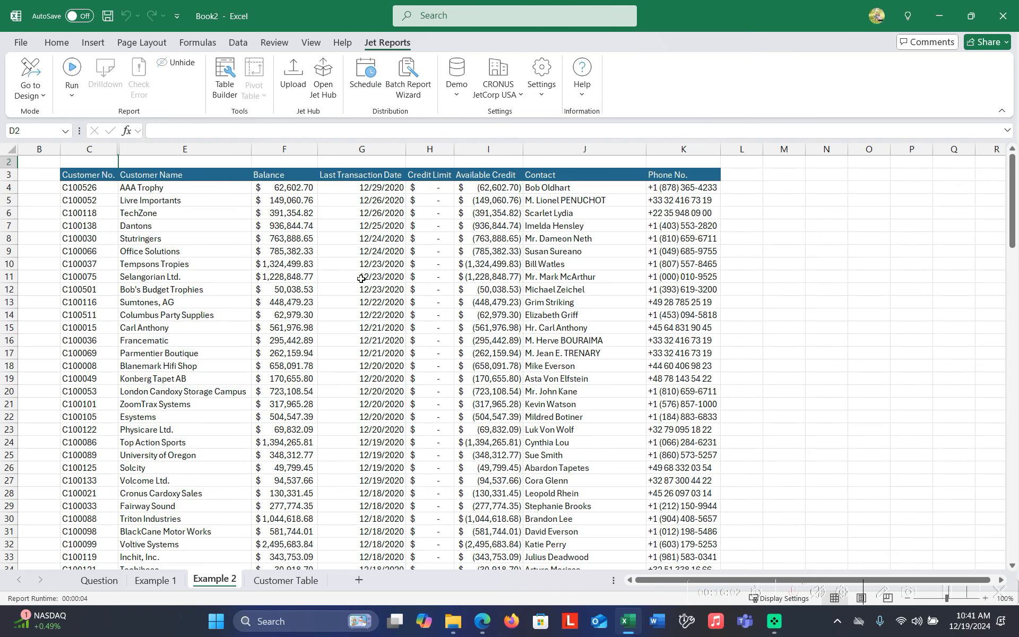
pyautogui.click(162, 583)
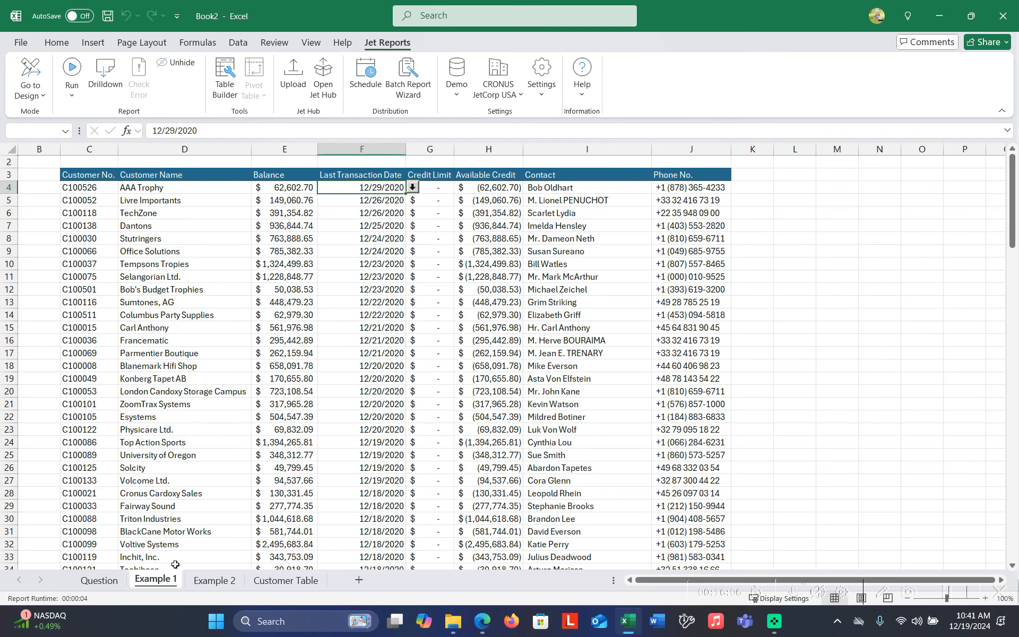
pyautogui.click(215, 581)
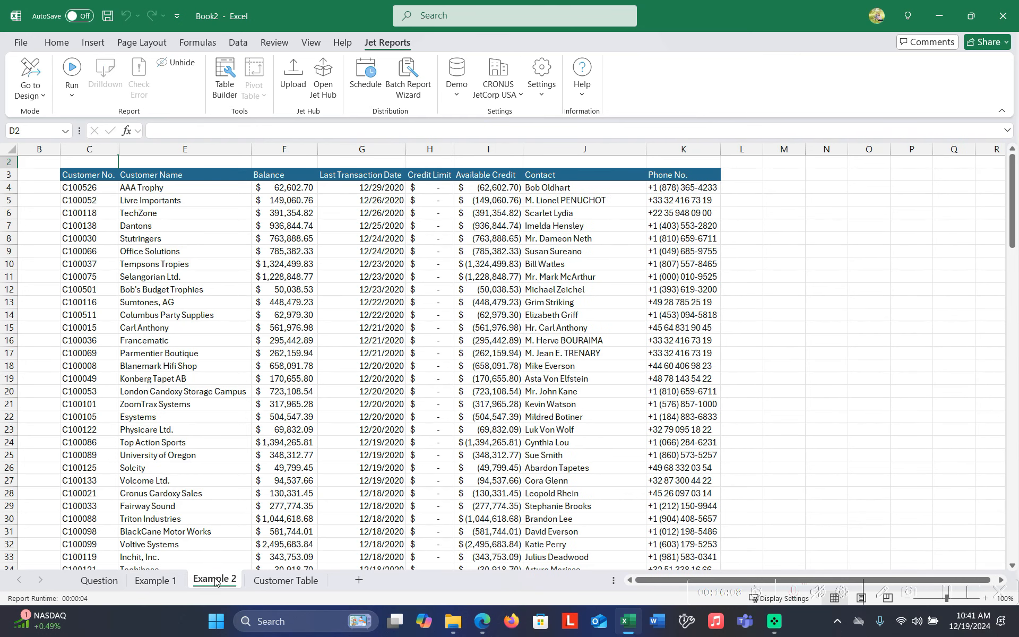
pyautogui.click(155, 580)
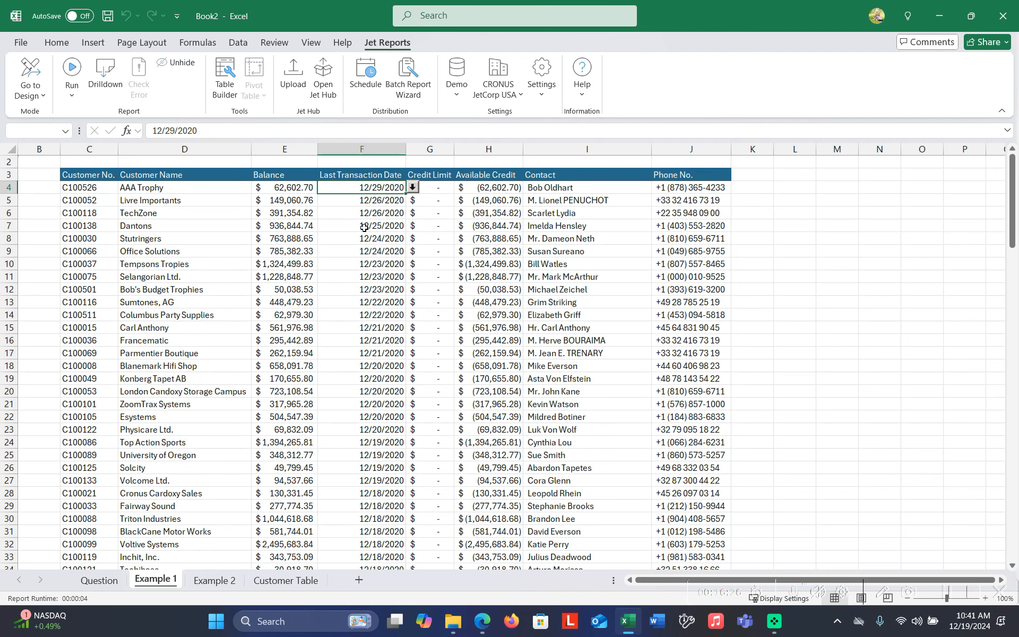
pyautogui.click(230, 581)
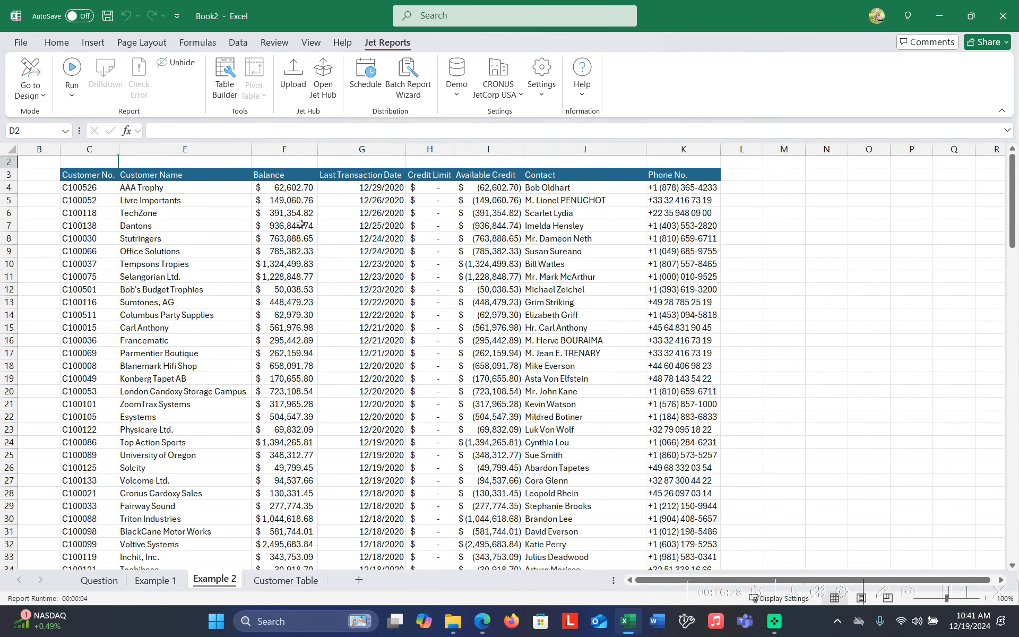